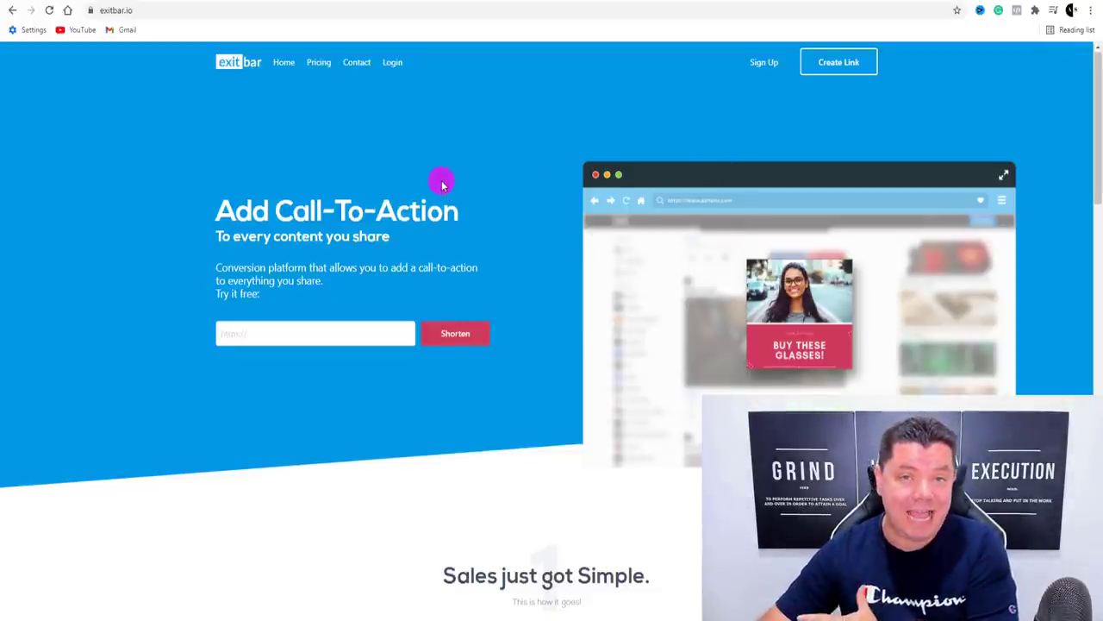
Step: Look through the ExitBar home page, covering how the service works and its example popups
{"action": "scroll", "coordinate": [441, 184], "scroll_direction": "down", "scroll_amount": 6}
{"action": "scroll", "coordinate": [441, 183], "scroll_direction": "down", "scroll_amount": 3}
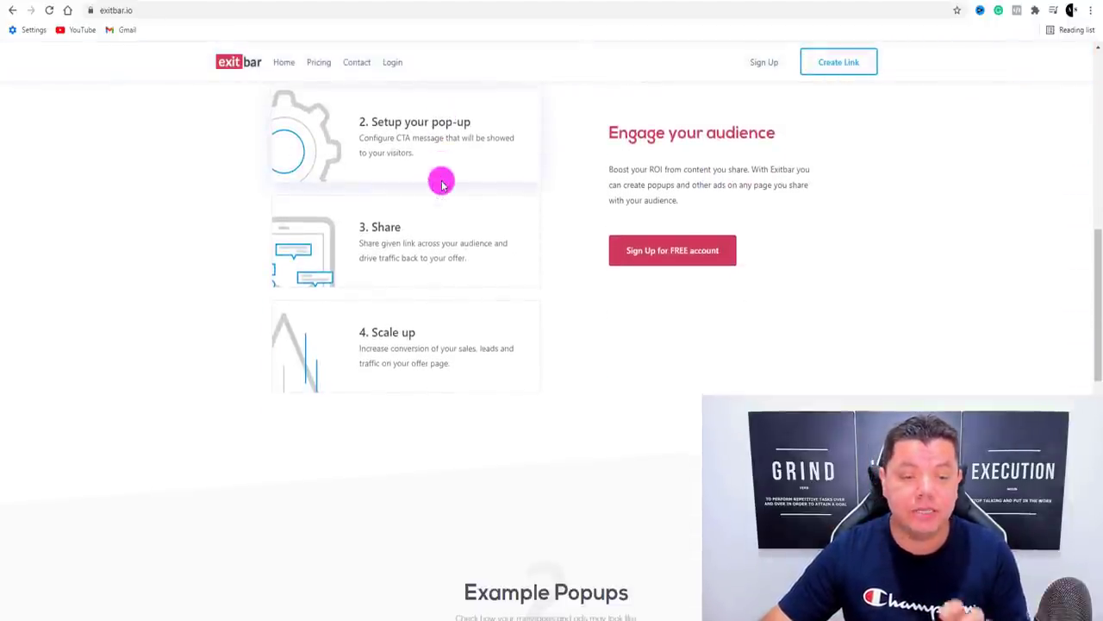
{"action": "scroll", "coordinate": [441, 184], "scroll_direction": "down", "scroll_amount": 5}
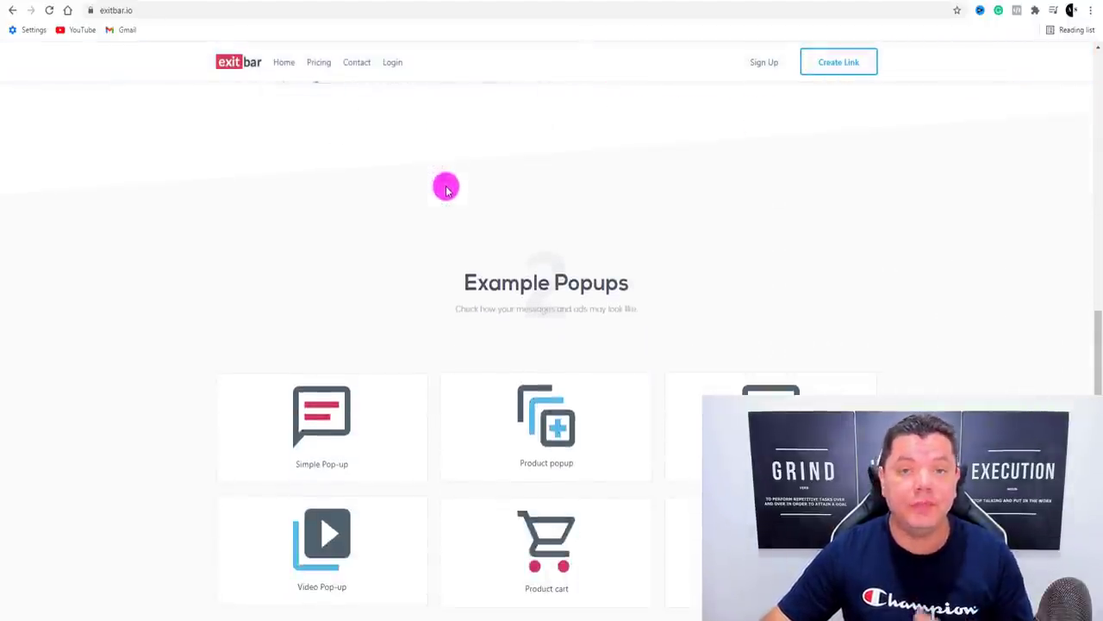
{"action": "scroll", "coordinate": [446, 187], "scroll_direction": "down", "scroll_amount": 3}
{"action": "scroll", "coordinate": [453, 199], "scroll_direction": "up", "scroll_amount": 10}
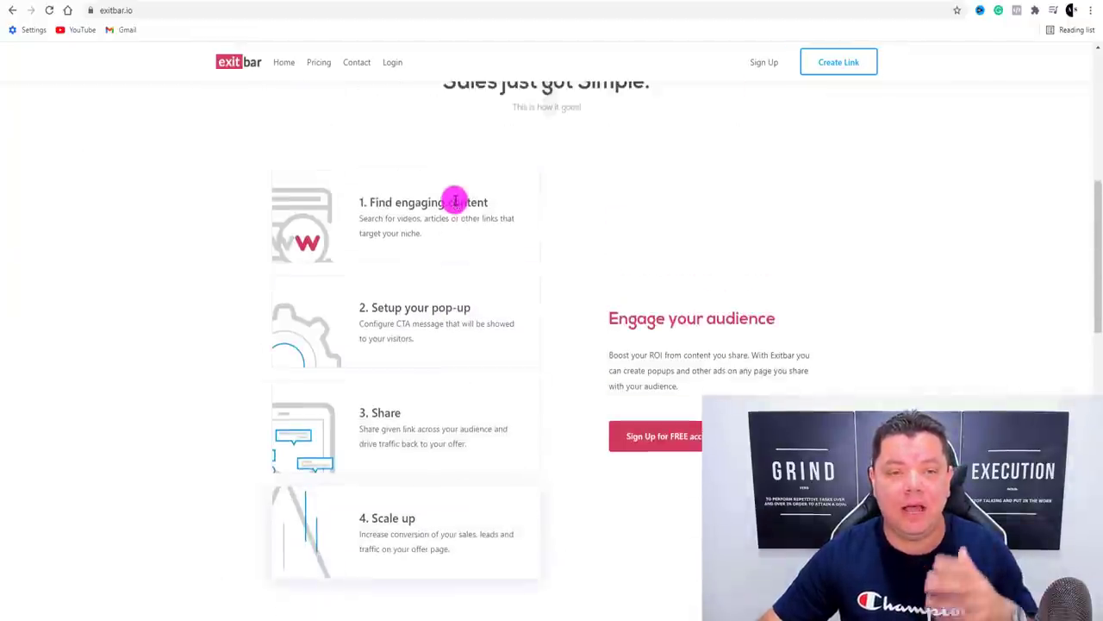
{"action": "scroll", "coordinate": [455, 200], "scroll_direction": "up", "scroll_amount": 6}
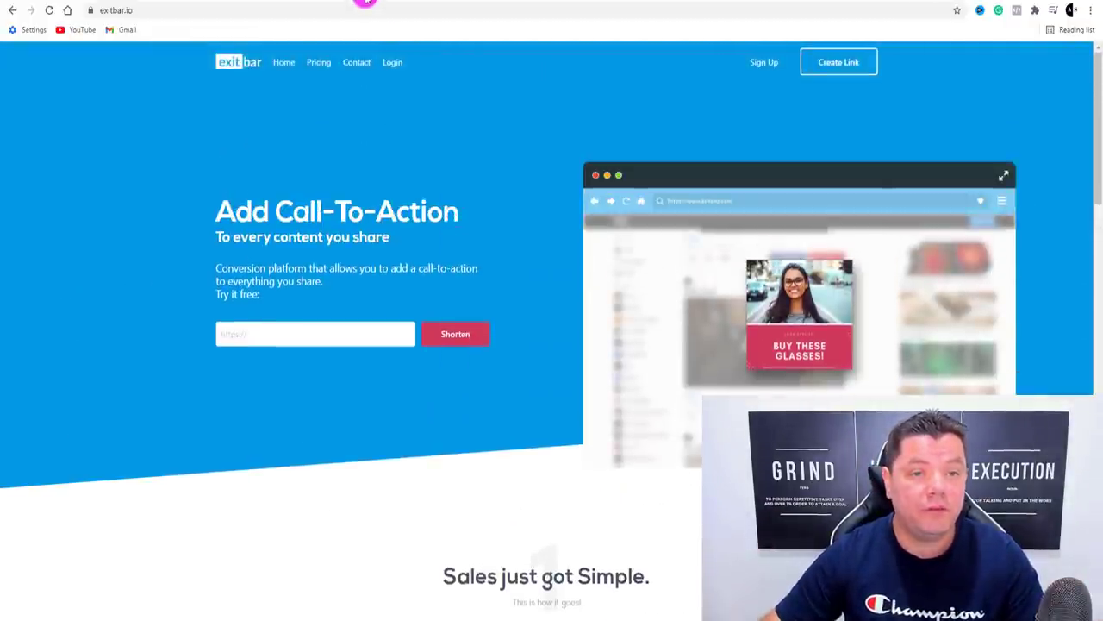
Step: Copy the address of the Healthline how-to-cope-with-anxiety article and submit it to ExitBar as the URL to shorten
{"action": "left_click", "coordinate": [285, 14]}
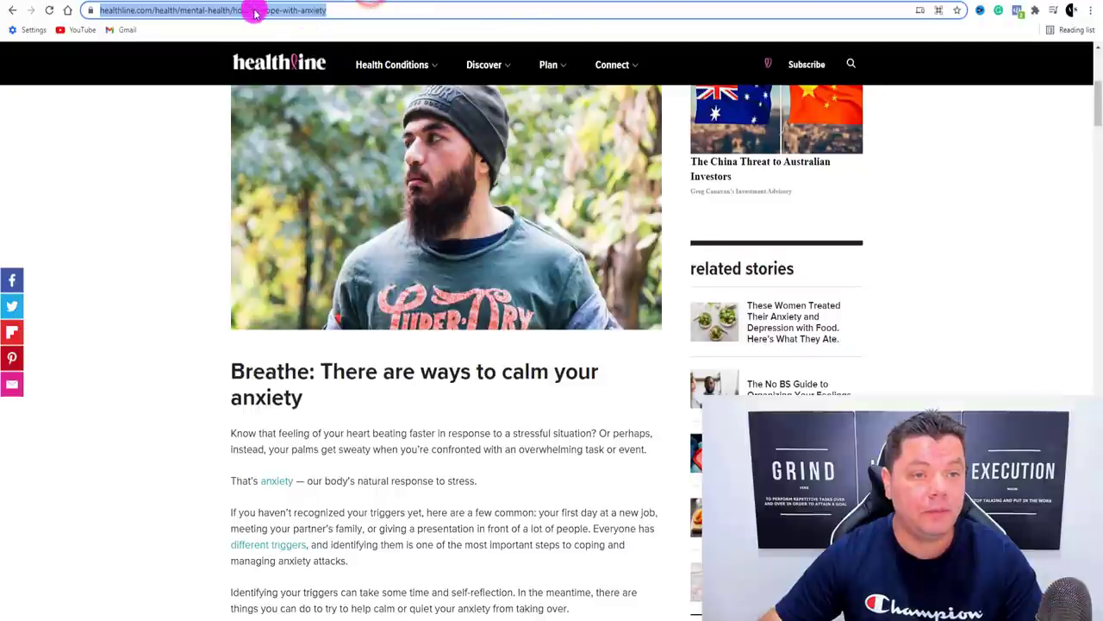
{"action": "right_click", "coordinate": [251, 15]}
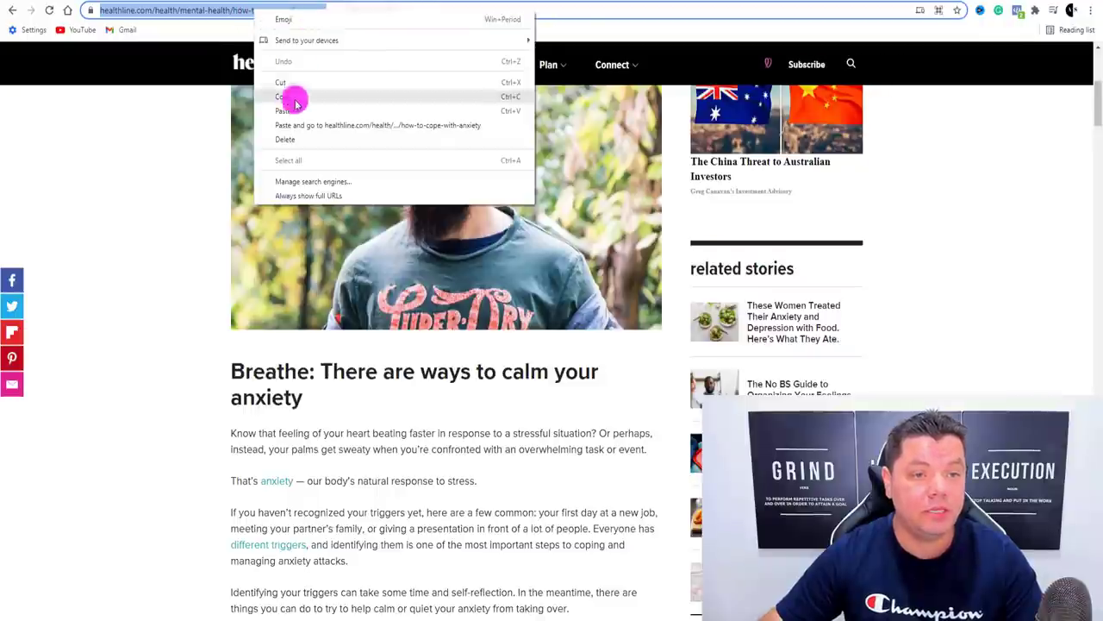
{"action": "left_click", "coordinate": [289, 97]}
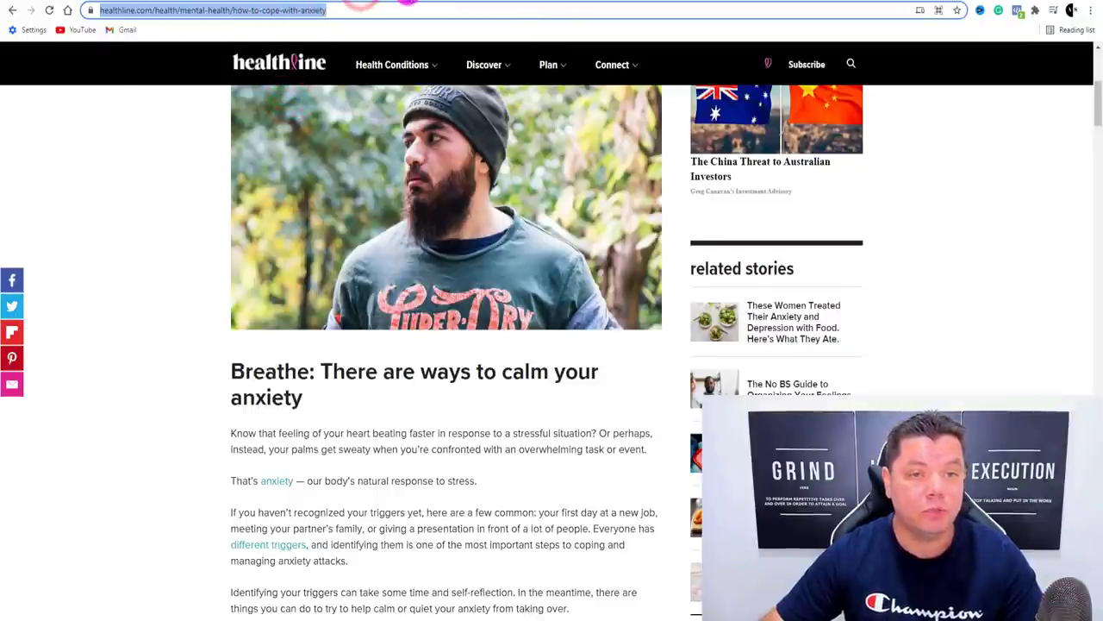
{"action": "left_click", "coordinate": [405, 2]}
{"action": "left_click", "coordinate": [252, 333]}
{"action": "key", "text": "ctrl+v"}
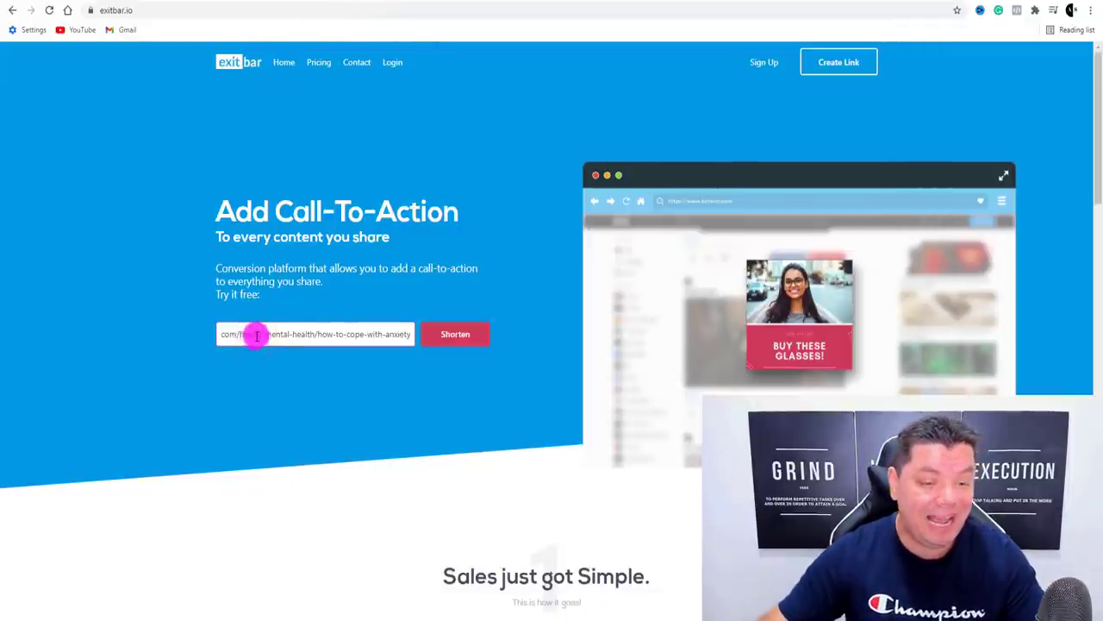
{"action": "left_click", "coordinate": [455, 334]}
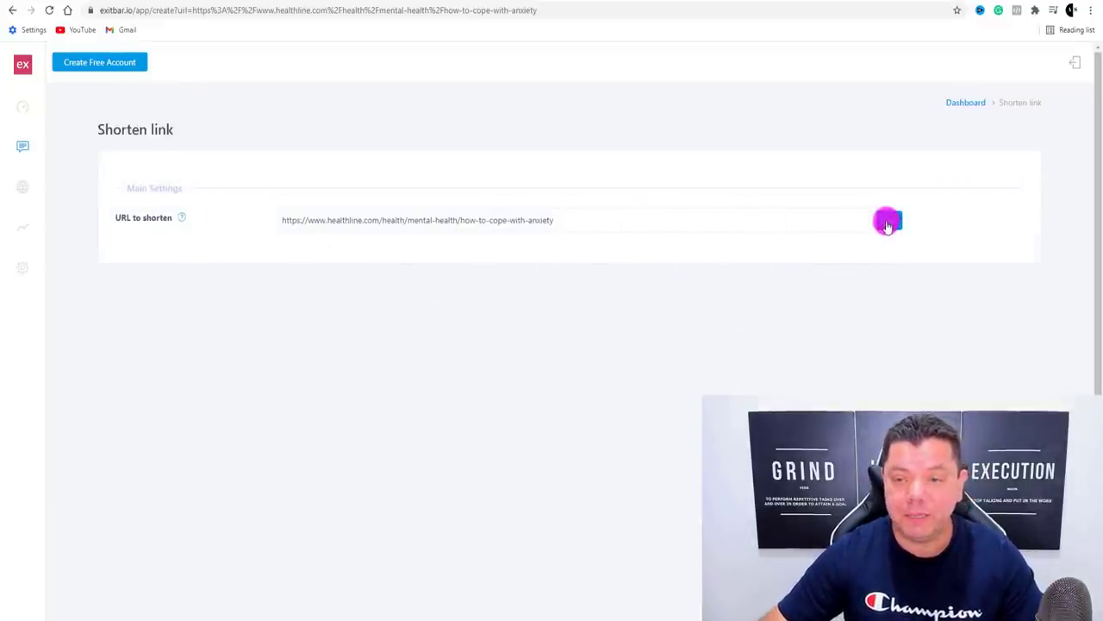
{"action": "left_click", "coordinate": [888, 222]}
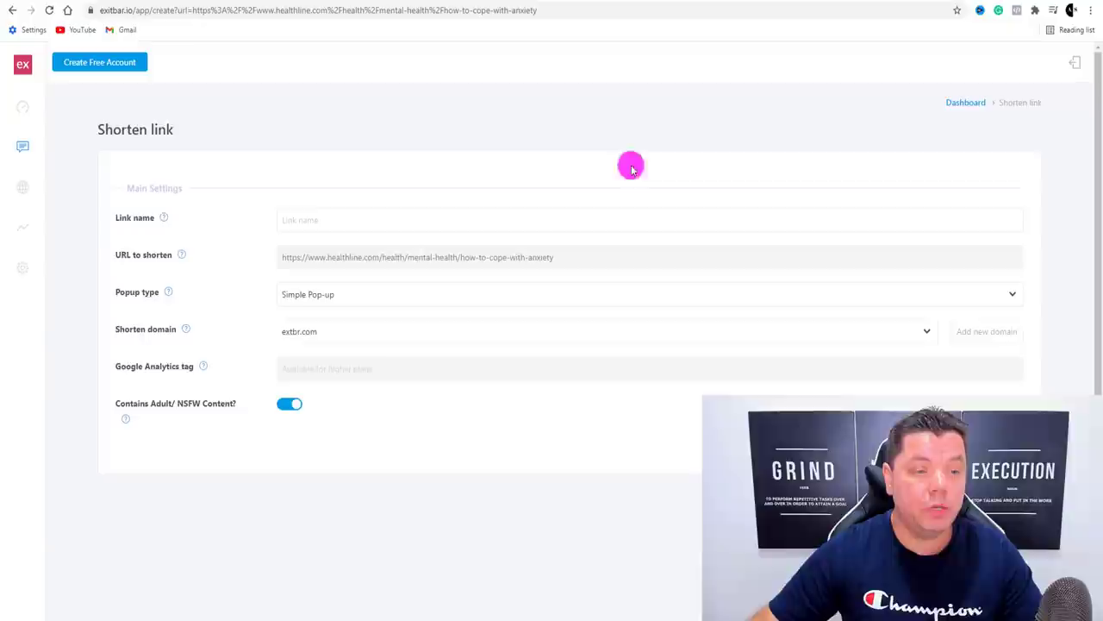
Step: Name the link "Help With Anxiety", choose the Simple Pop-up type and proceed to the popup options
{"action": "left_click", "coordinate": [309, 223]}
{"action": "type", "text": "Help With Anxiety"}
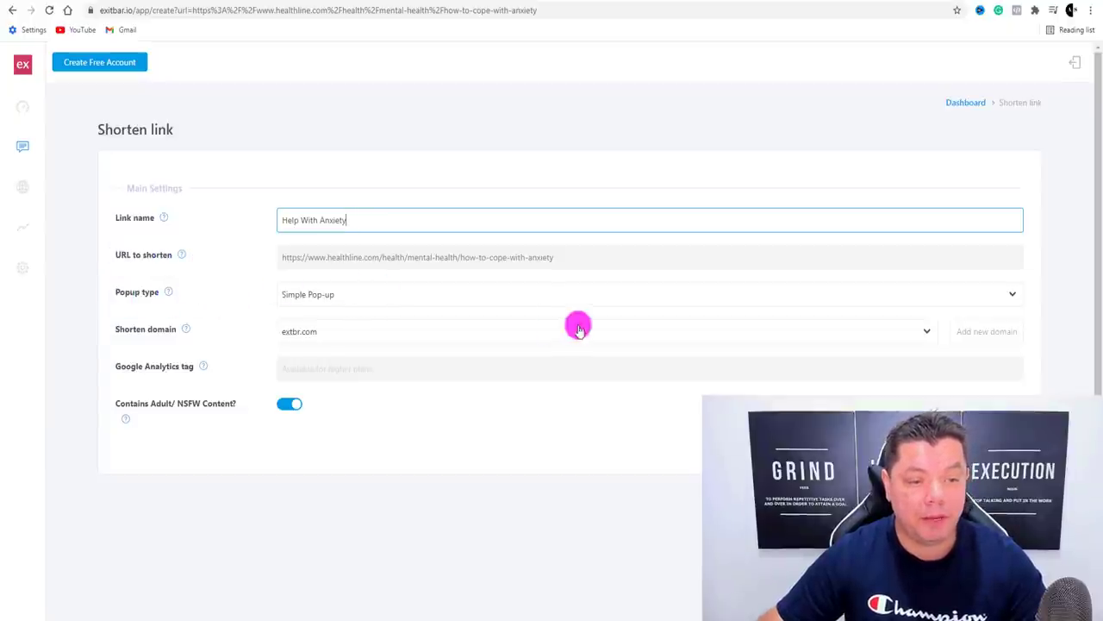
{"action": "left_click", "coordinate": [1012, 294]}
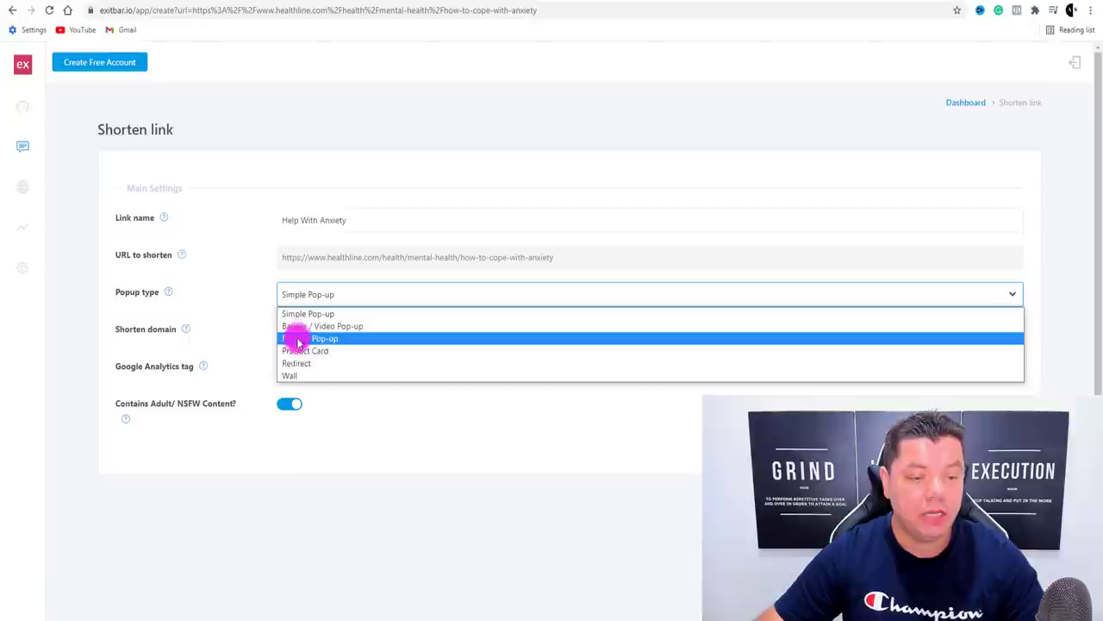
{"action": "left_click", "coordinate": [310, 315]}
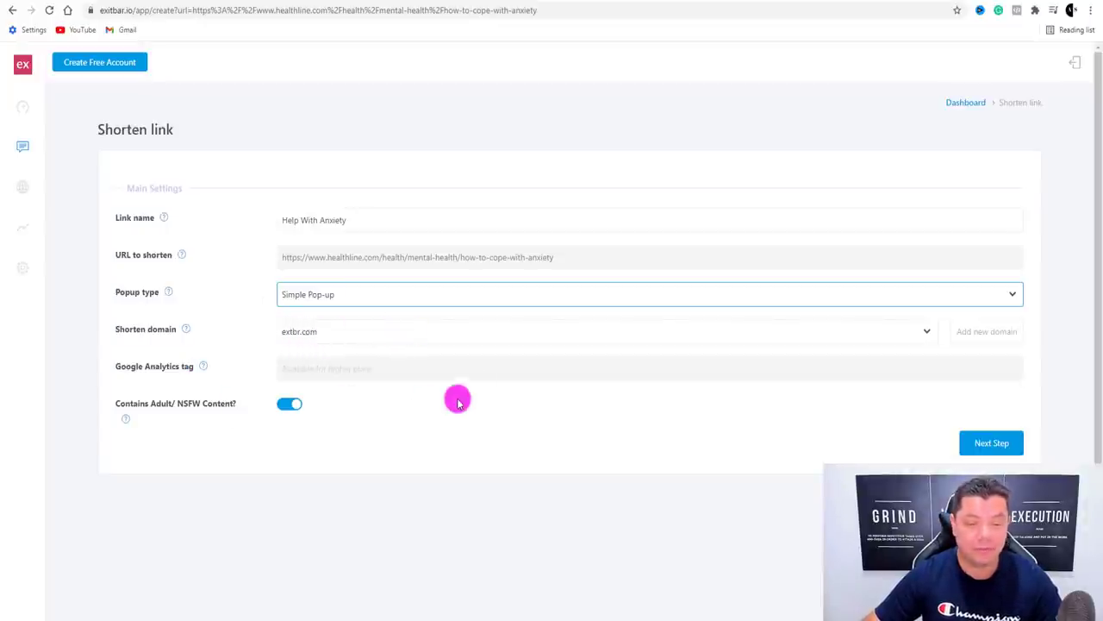
{"action": "left_click", "coordinate": [991, 444]}
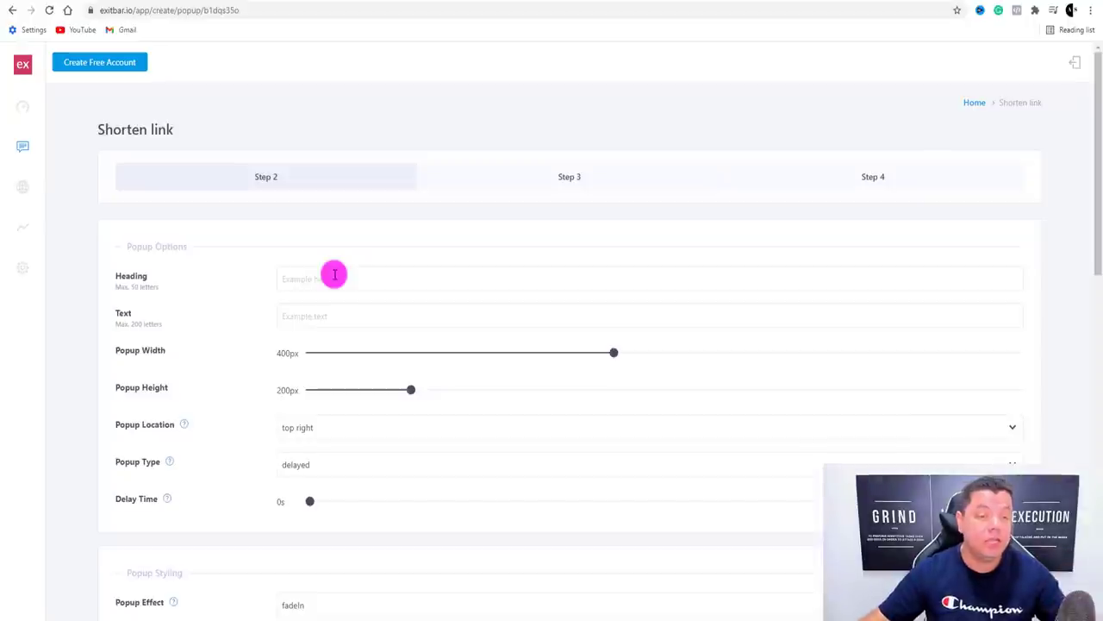
Step: Set the popup heading to "Help With Anxiety"
{"action": "left_click", "coordinate": [337, 278]}
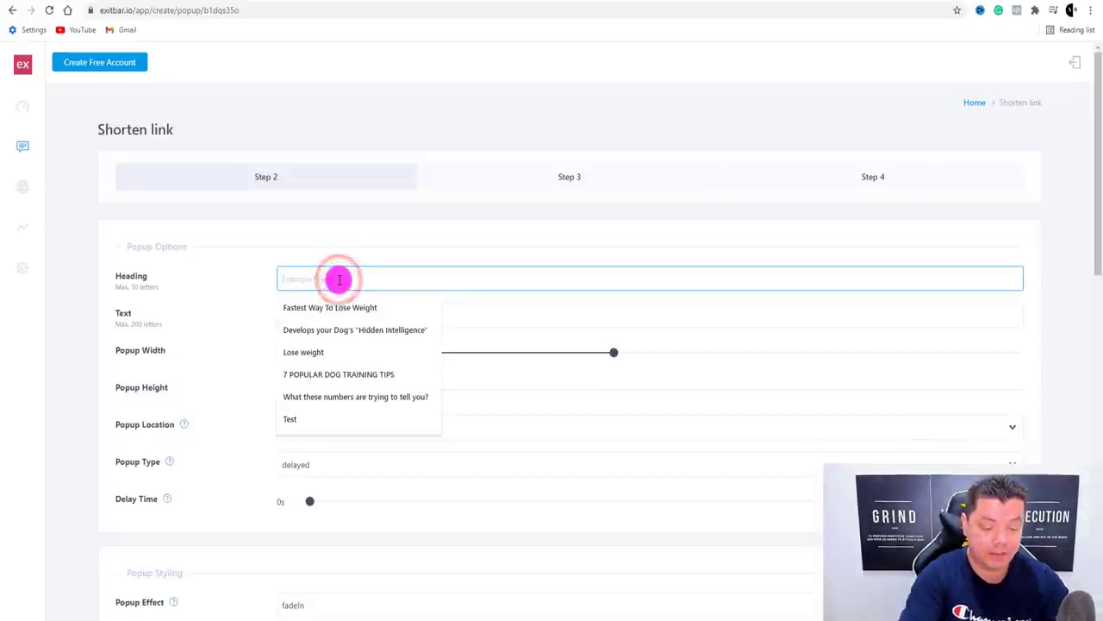
{"action": "type", "text": "Help With A"}
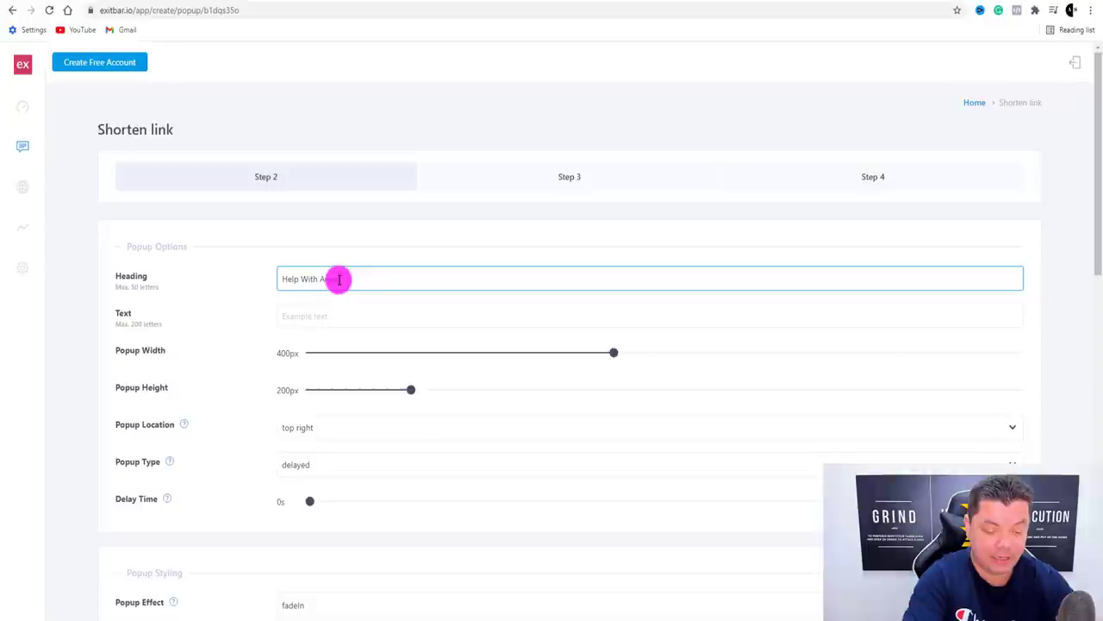
{"action": "type", "text": "nxiety"}
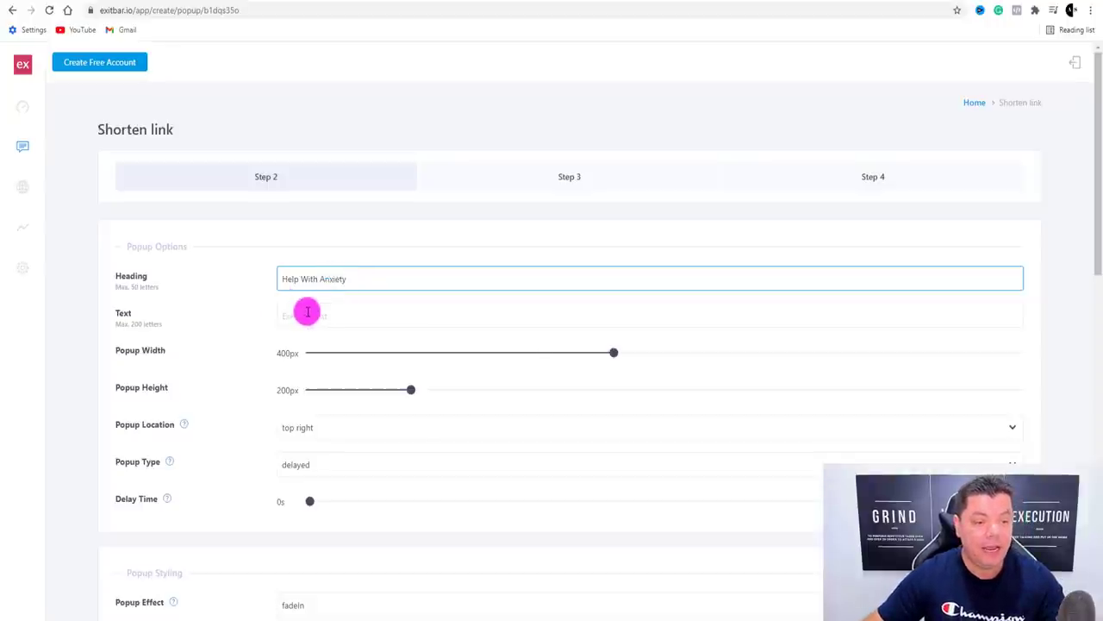
{"action": "left_click", "coordinate": [305, 315]}
{"action": "left_click", "coordinate": [250, 303]}
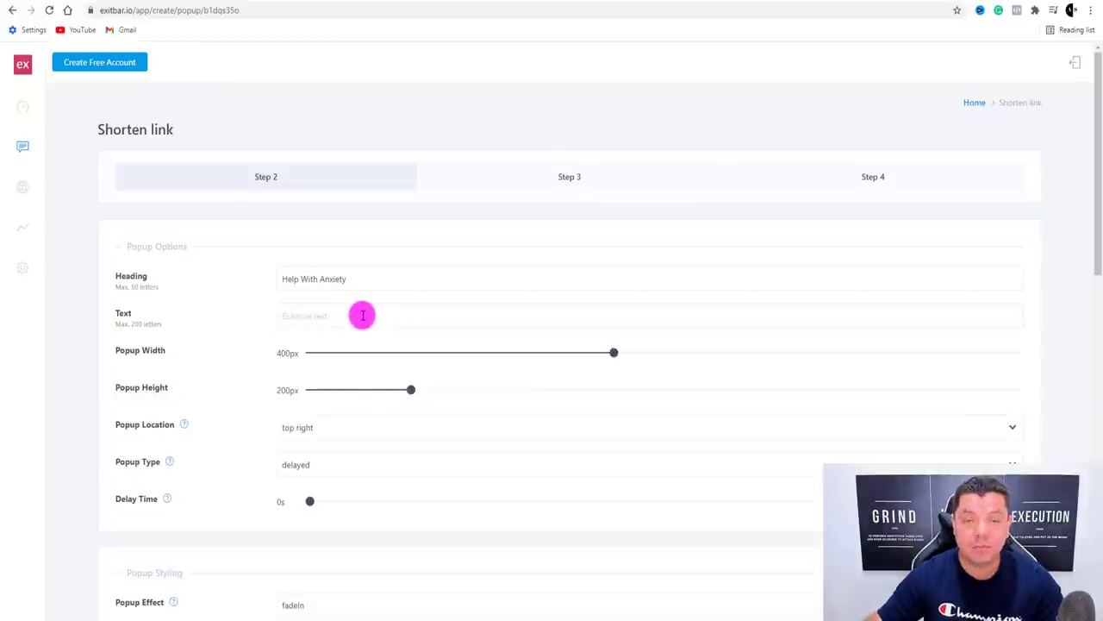
Step: Examine the Cure Social Anxiety sales page on the shynesssocialanxiety.com offer site, and return to the ExitBar popup form
{"action": "left_click", "coordinate": [330, 2]}
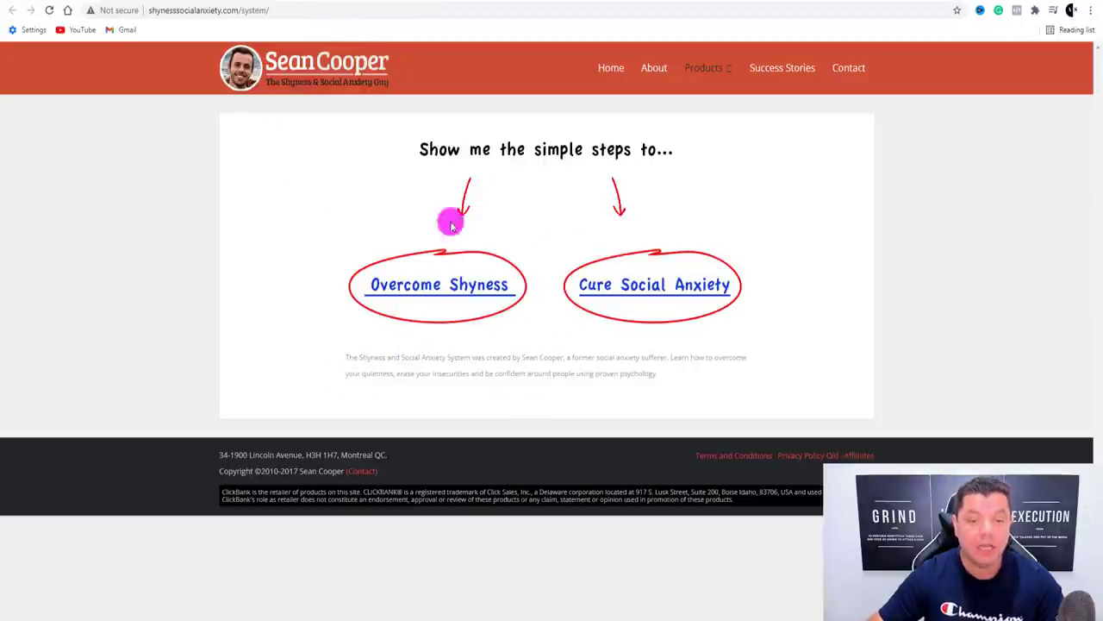
{"action": "left_click", "coordinate": [651, 292]}
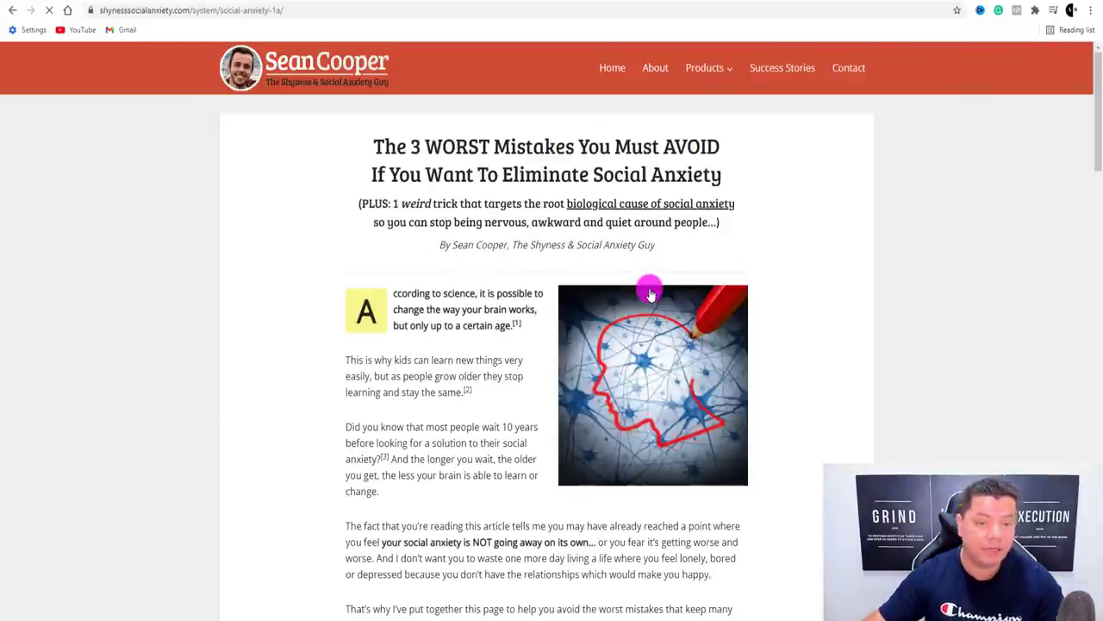
{"action": "scroll", "coordinate": [681, 243], "scroll_direction": "down", "scroll_amount": 6}
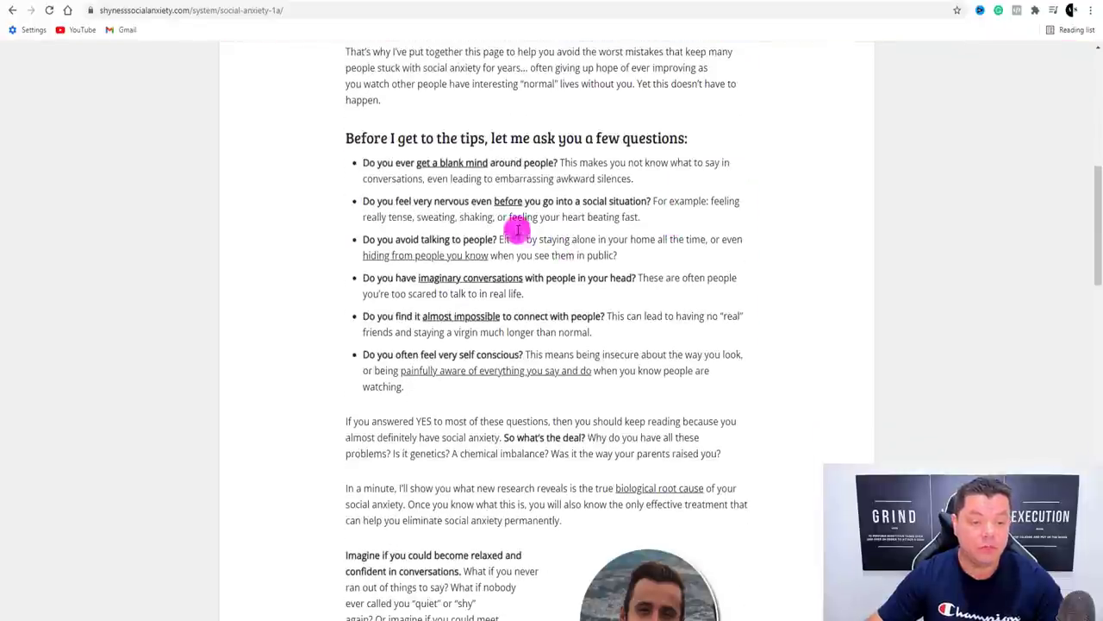
{"action": "scroll", "coordinate": [394, 178], "scroll_direction": "down", "scroll_amount": 2}
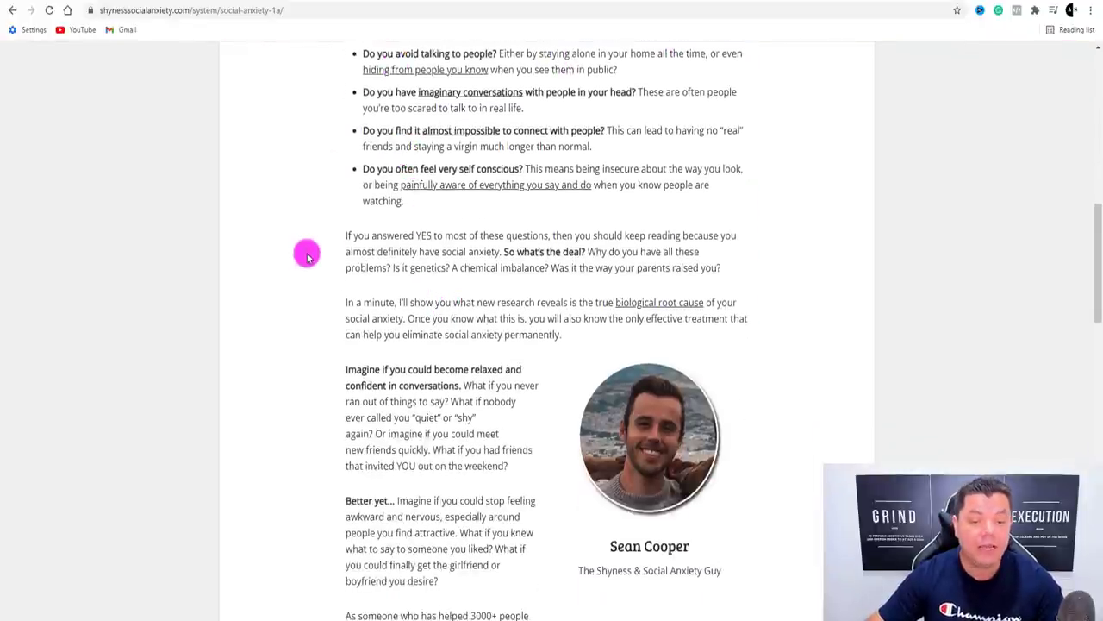
{"action": "scroll", "coordinate": [307, 256], "scroll_direction": "up", "scroll_amount": 9}
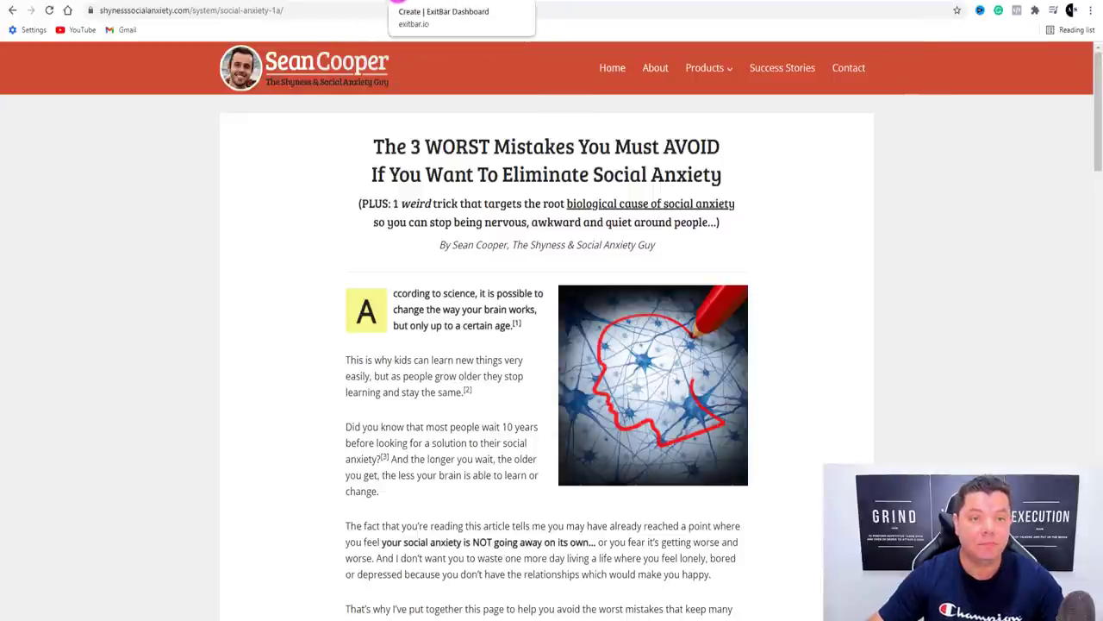
{"action": "left_click", "coordinate": [408, 4]}
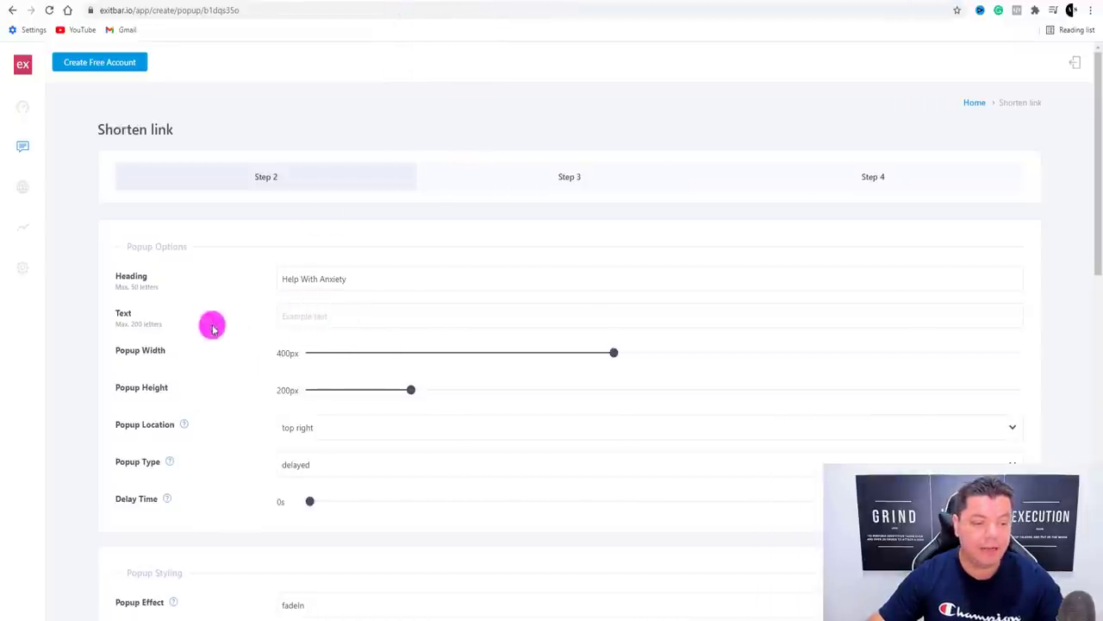
Step: Review the popup location and type choices, keeping top right and delayed, and set the delay time to 0.5 s
{"action": "scroll", "coordinate": [164, 351], "scroll_direction": "down", "scroll_amount": 1}
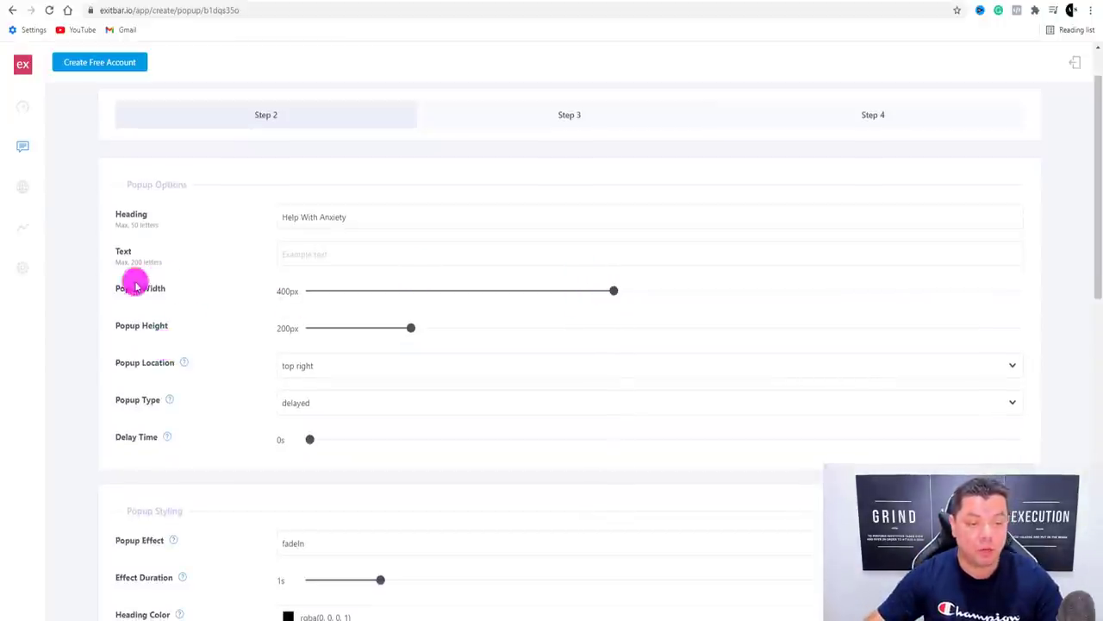
{"action": "left_click", "coordinate": [322, 367]}
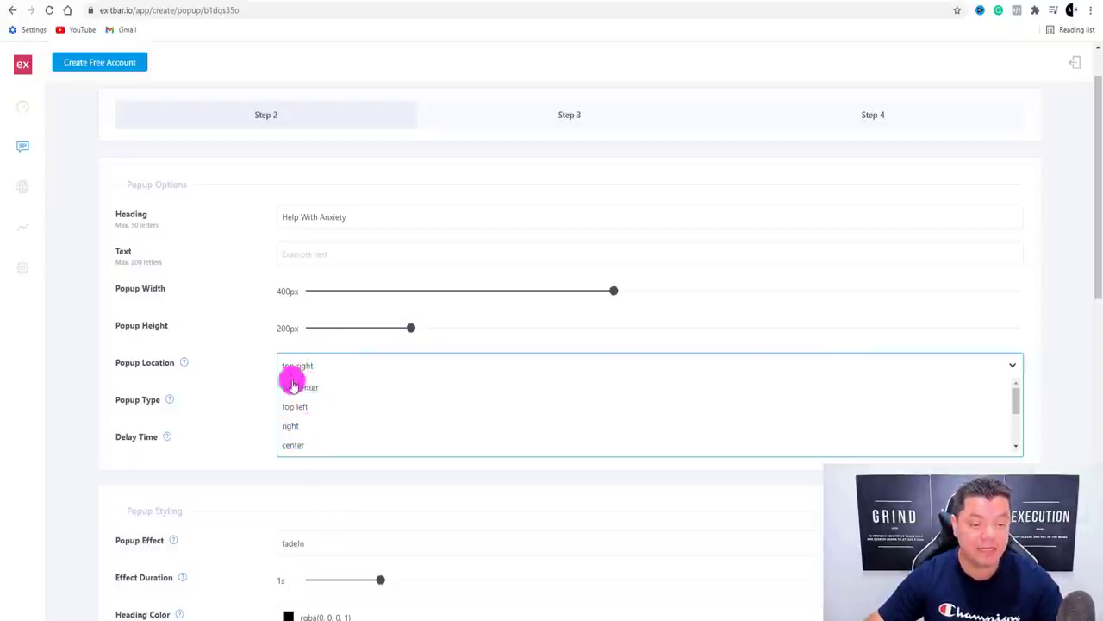
{"action": "left_click", "coordinate": [249, 369]}
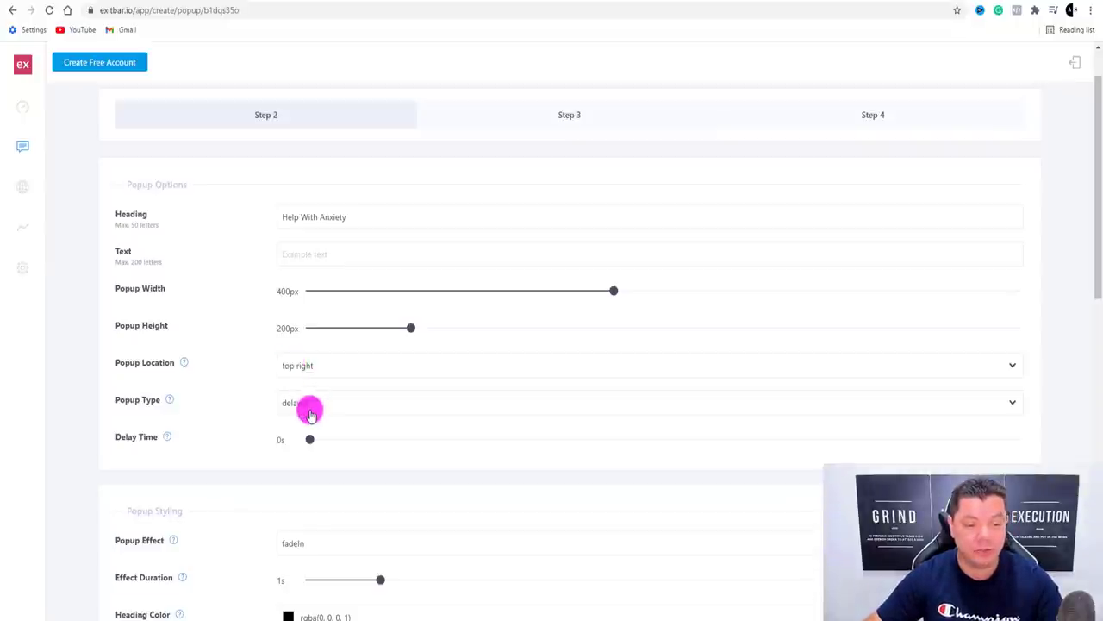
{"action": "left_click", "coordinate": [335, 405]}
{"action": "left_click", "coordinate": [247, 394]}
{"action": "left_click_drag", "start_coordinate": [306, 444], "coordinate": [328, 446]}
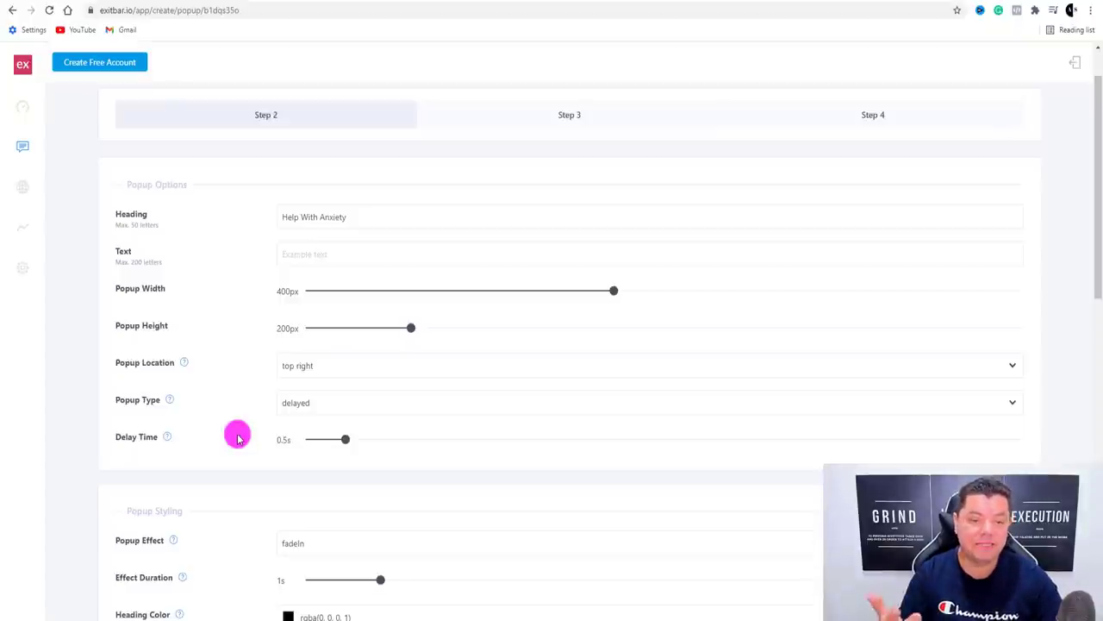
Step: Set the CTA button's text to "For Anxiety Tips Click Here"
{"action": "scroll", "coordinate": [286, 450], "scroll_direction": "down", "scroll_amount": 2}
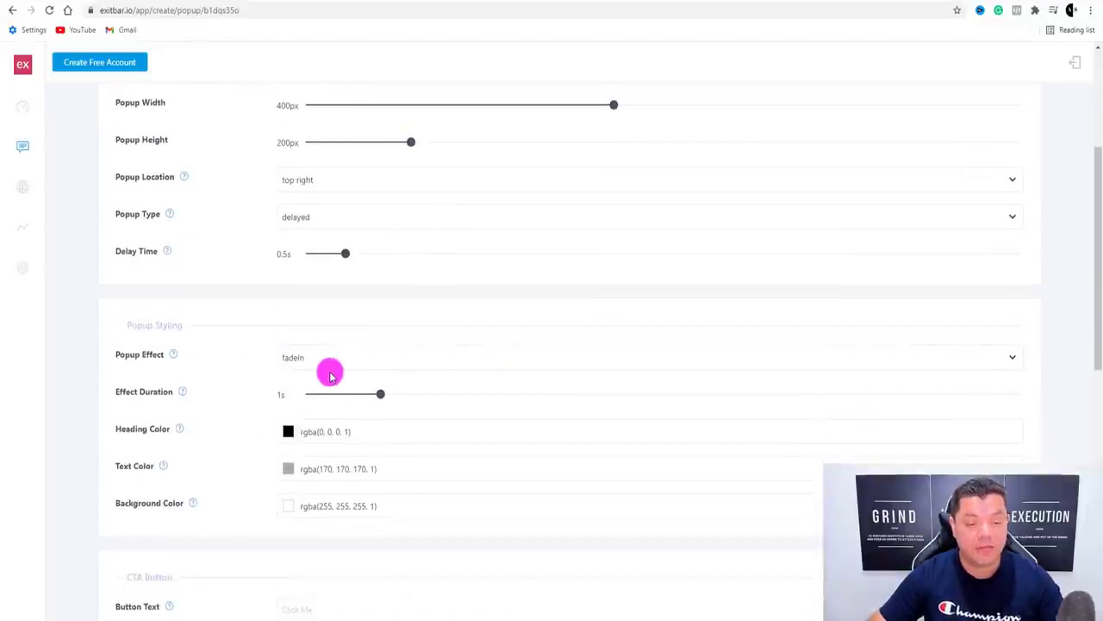
{"action": "scroll", "coordinate": [378, 395], "scroll_direction": "down", "scroll_amount": 2}
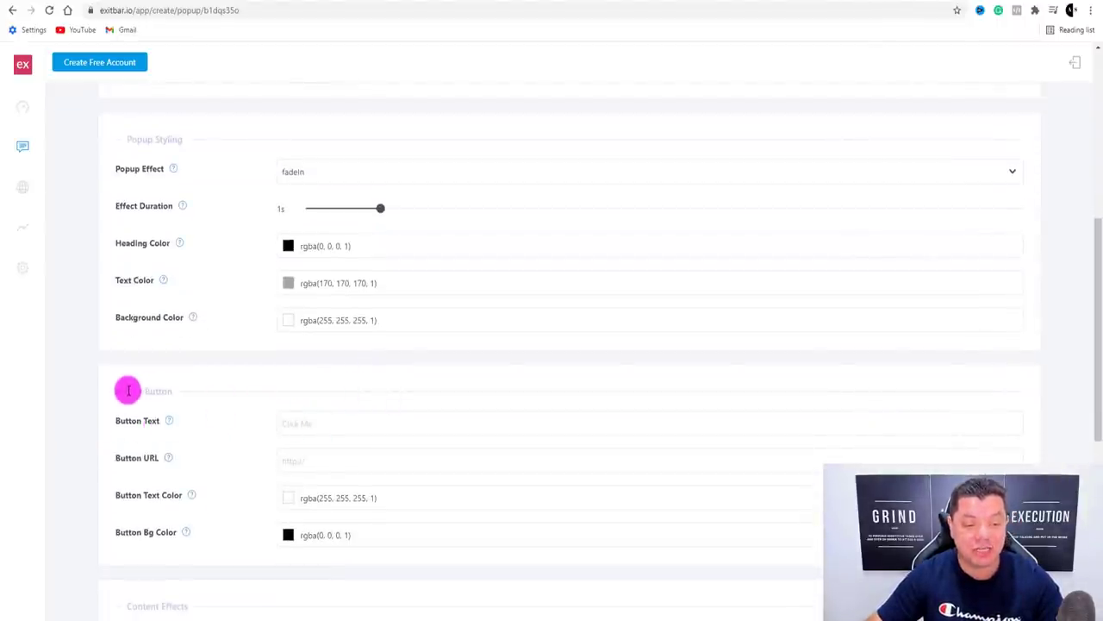
{"action": "left_click_drag", "start_coordinate": [128, 392], "coordinate": [208, 410]}
{"action": "left_click", "coordinate": [207, 410]}
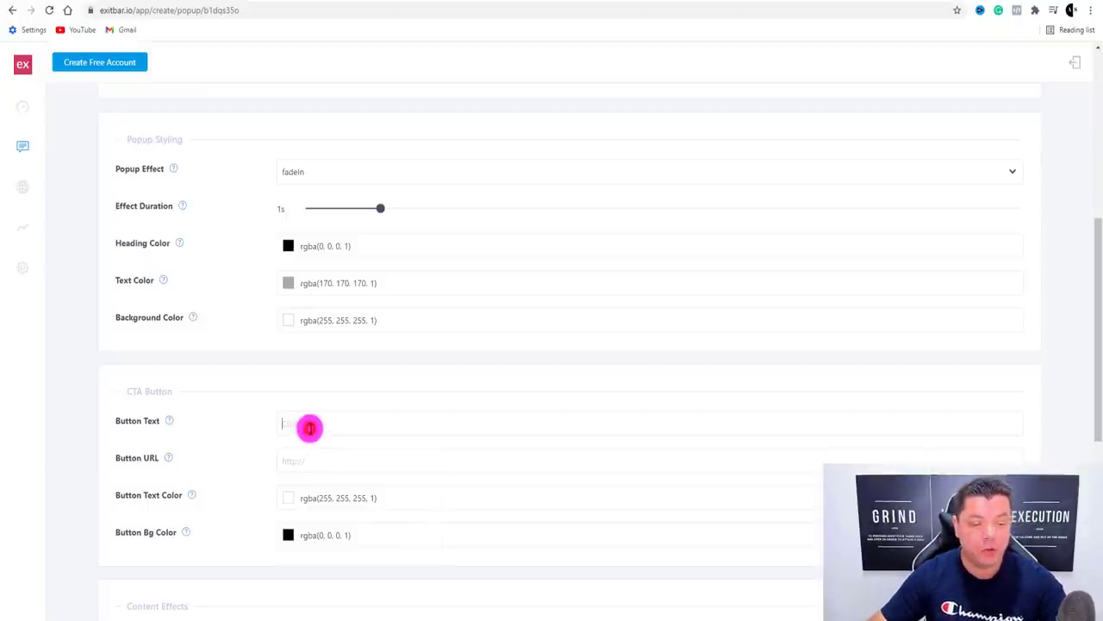
{"action": "left_click", "coordinate": [309, 428]}
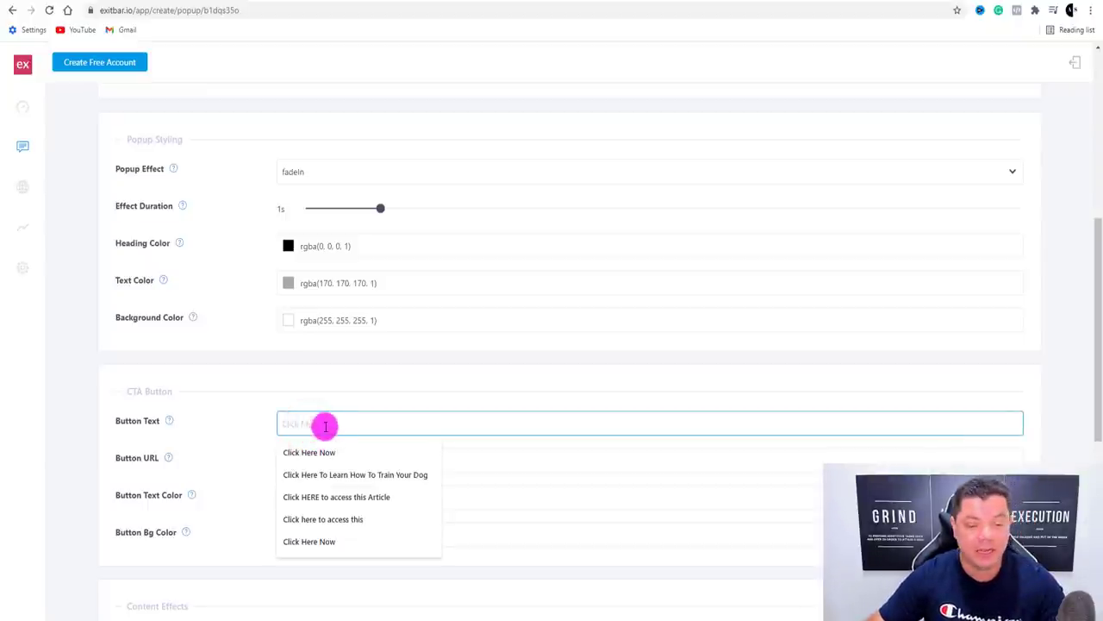
{"action": "type", "text": "For Anxiety Tips Click Here"}
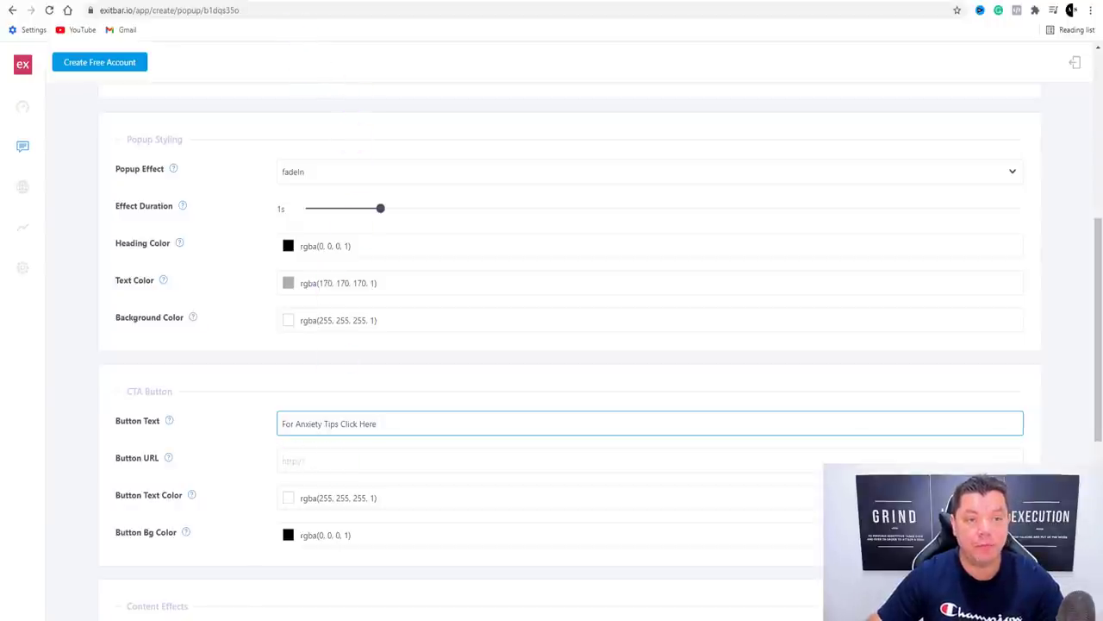
Step: Switch to the ClickBank marketplace, and generate and copy the HopLink for the Shyness And Social Anxiety System offer
{"action": "left_click", "coordinate": [273, 1]}
{"action": "left_click", "coordinate": [614, 315]}
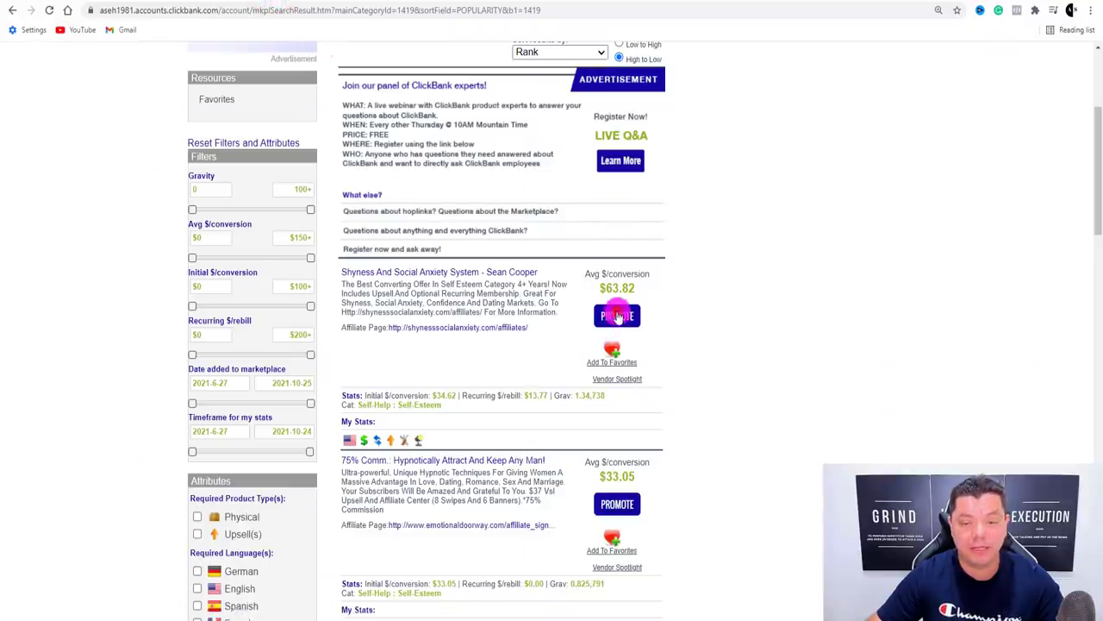
{"action": "left_click", "coordinate": [454, 309]}
{"action": "left_click", "coordinate": [256, 191]}
{"action": "left_click", "coordinate": [454, 299]}
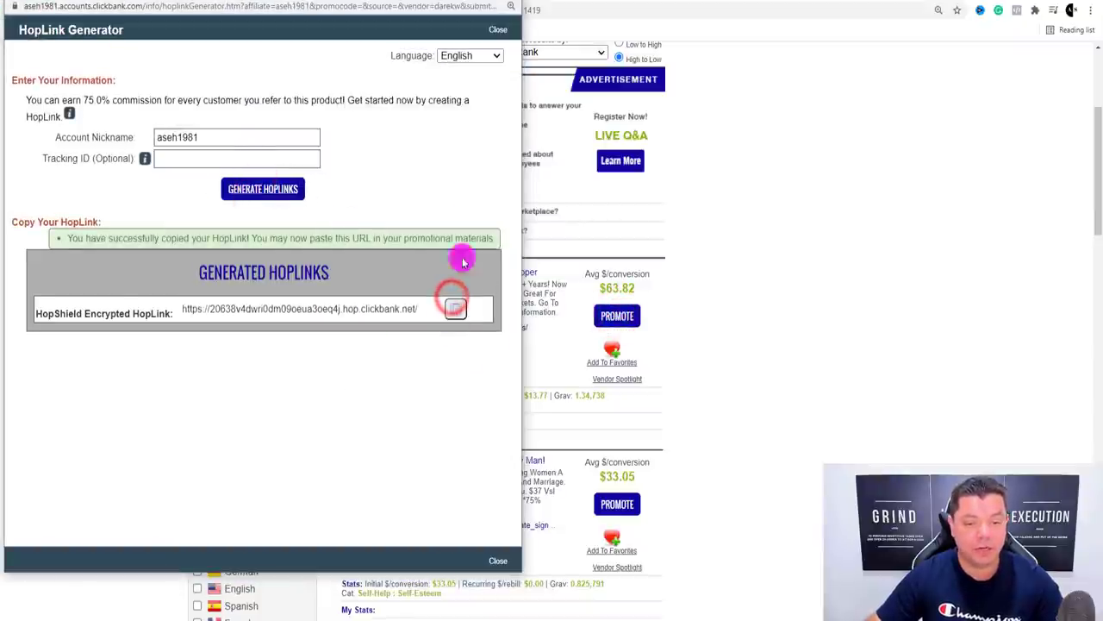
Step: Close the HopLink generator, return to the ExitBar popup form, and paste the copied HopLink as the CTA button's URL
{"action": "left_click", "coordinate": [498, 29]}
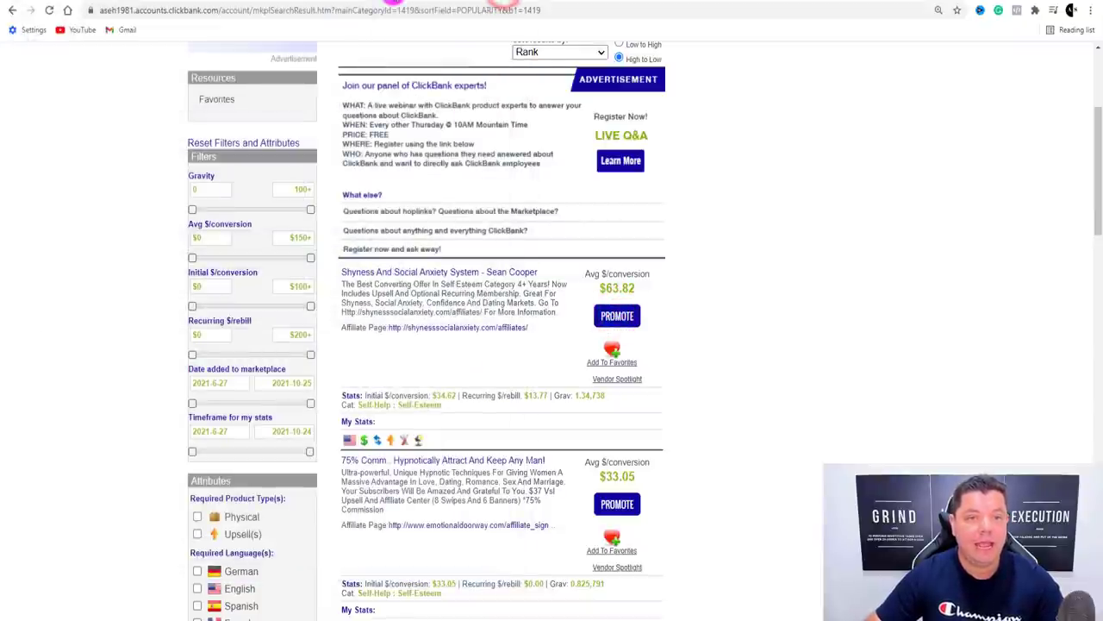
{"action": "left_click", "coordinate": [395, 3]}
{"action": "left_click", "coordinate": [313, 463]}
{"action": "key", "text": "ctrl+v"}
Step: Review the popup's content effects and try the Show Image option, leaving it turned on
{"action": "scroll", "coordinate": [263, 429], "scroll_direction": "down", "scroll_amount": 4}
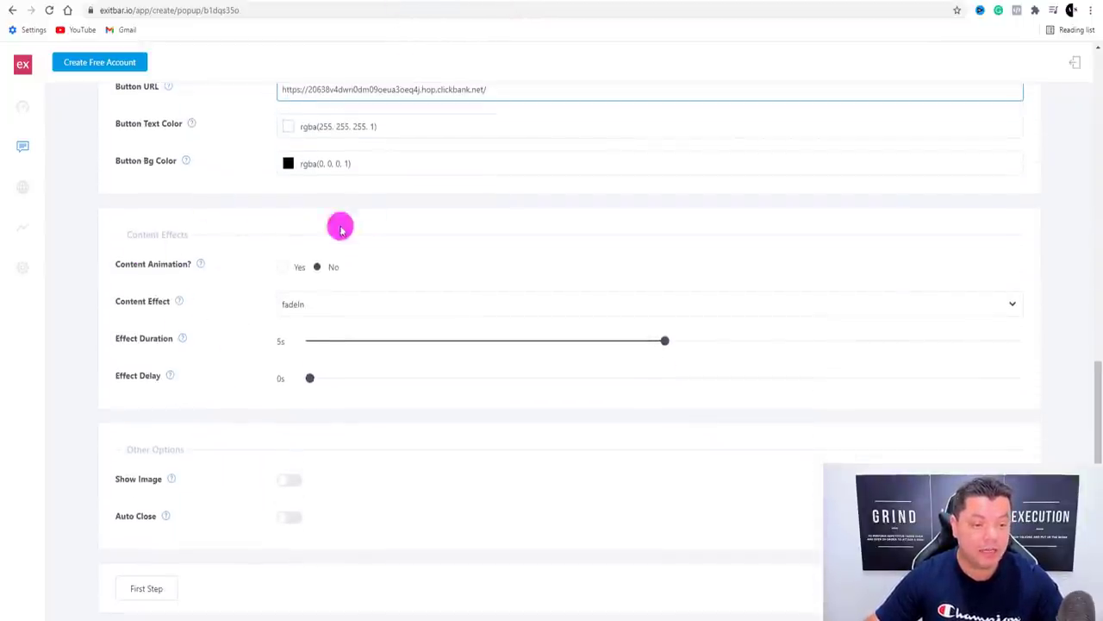
{"action": "scroll", "coordinate": [230, 357], "scroll_direction": "down", "scroll_amount": 1}
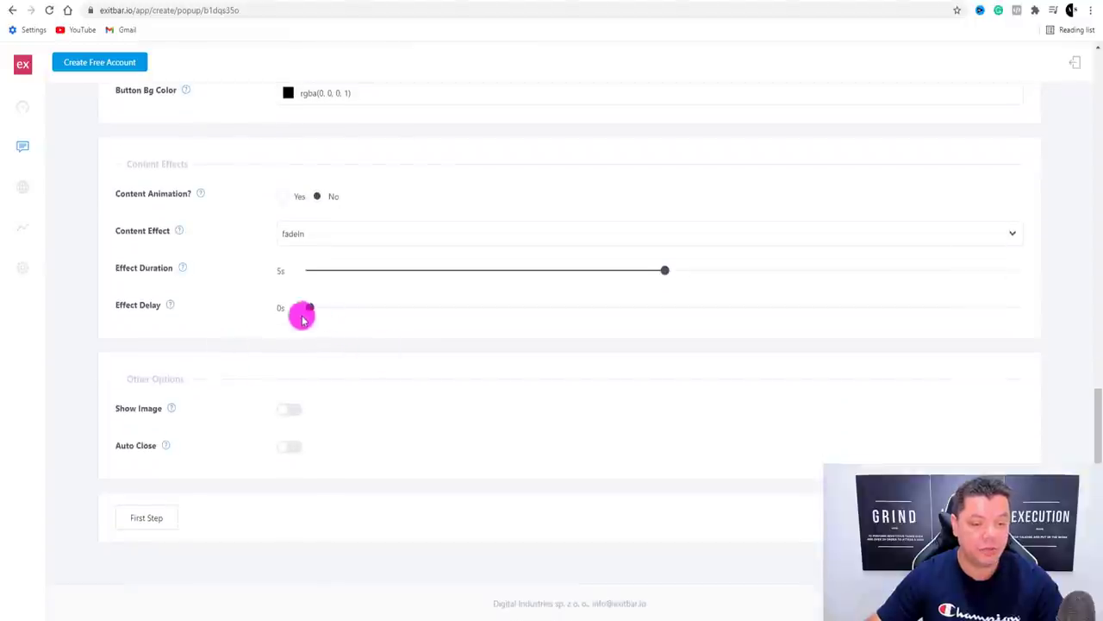
{"action": "left_click", "coordinate": [287, 410]}
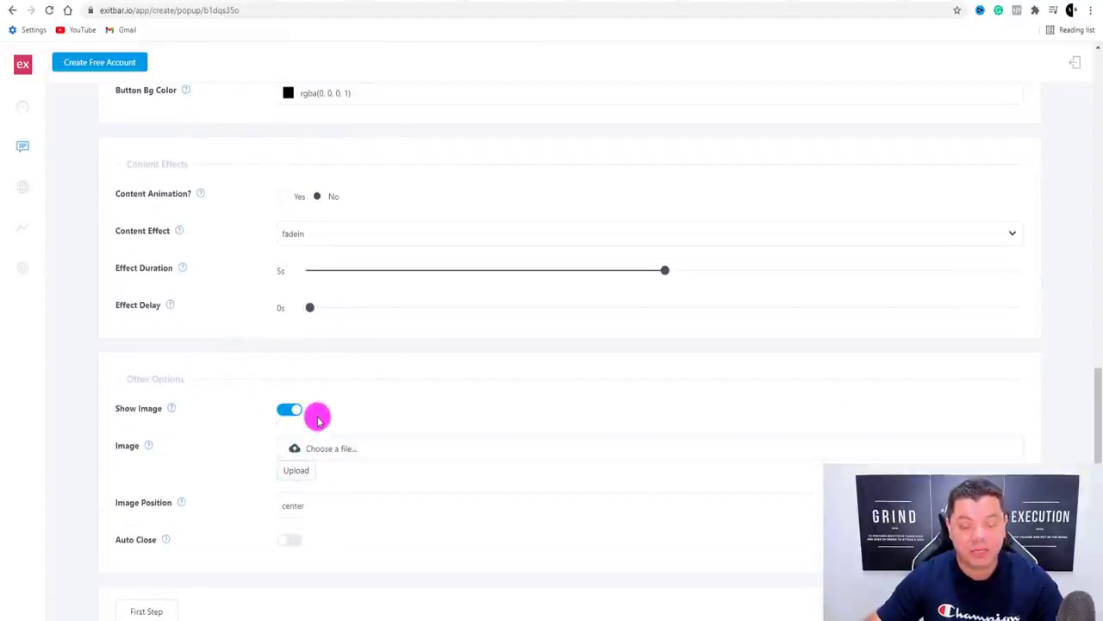
{"action": "left_click", "coordinate": [293, 412]}
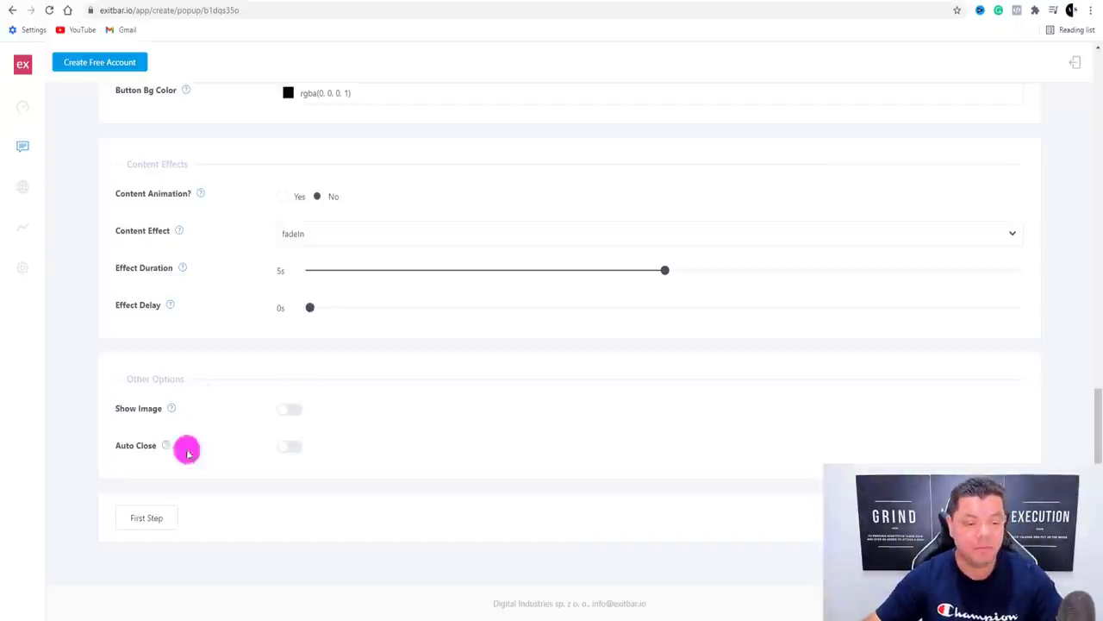
{"action": "left_click", "coordinate": [289, 410]}
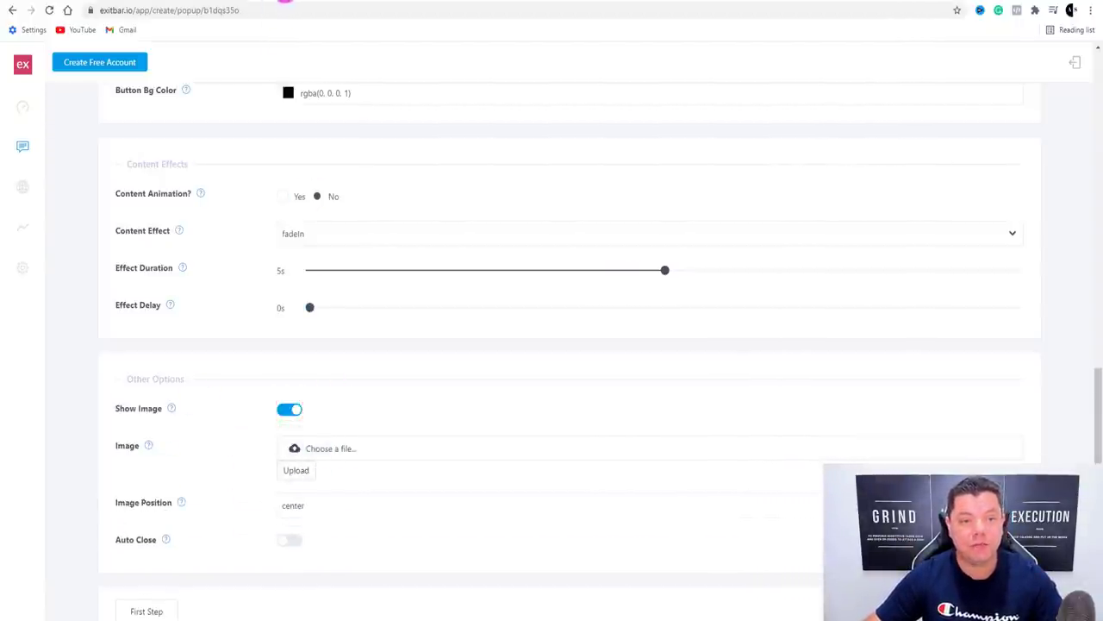
Step: Examine the affiliate tools, banners and product images on the shynesssocialanxiety.com affiliates page, and return to the ExitBar form
{"action": "left_click", "coordinate": [287, 2]}
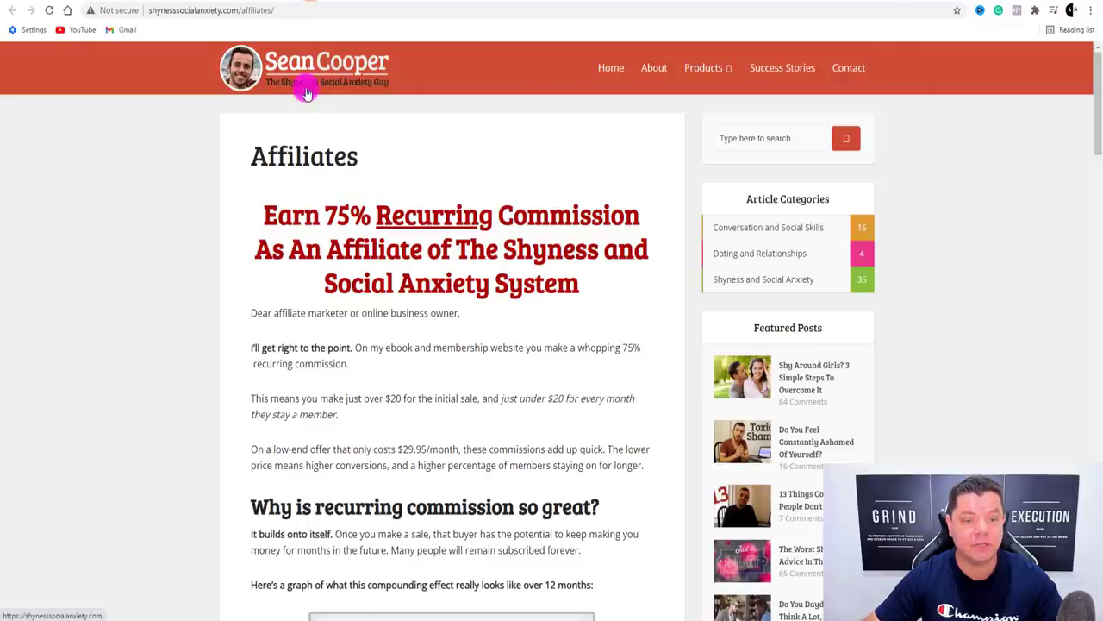
{"action": "scroll", "coordinate": [354, 301], "scroll_direction": "down", "scroll_amount": 12}
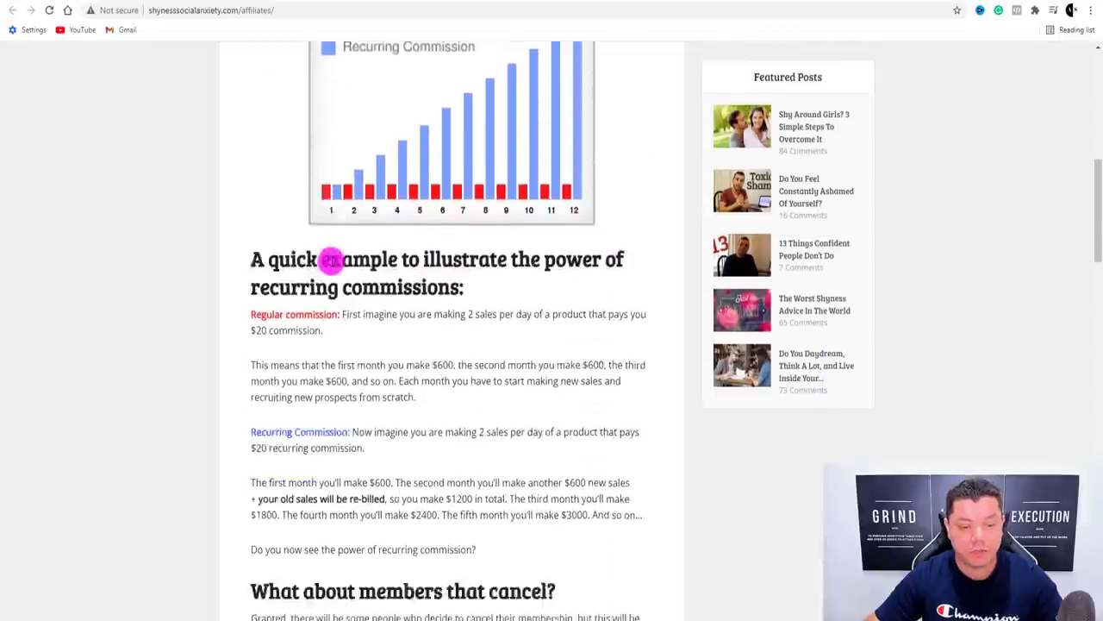
{"action": "scroll", "coordinate": [331, 260], "scroll_direction": "down", "scroll_amount": 7}
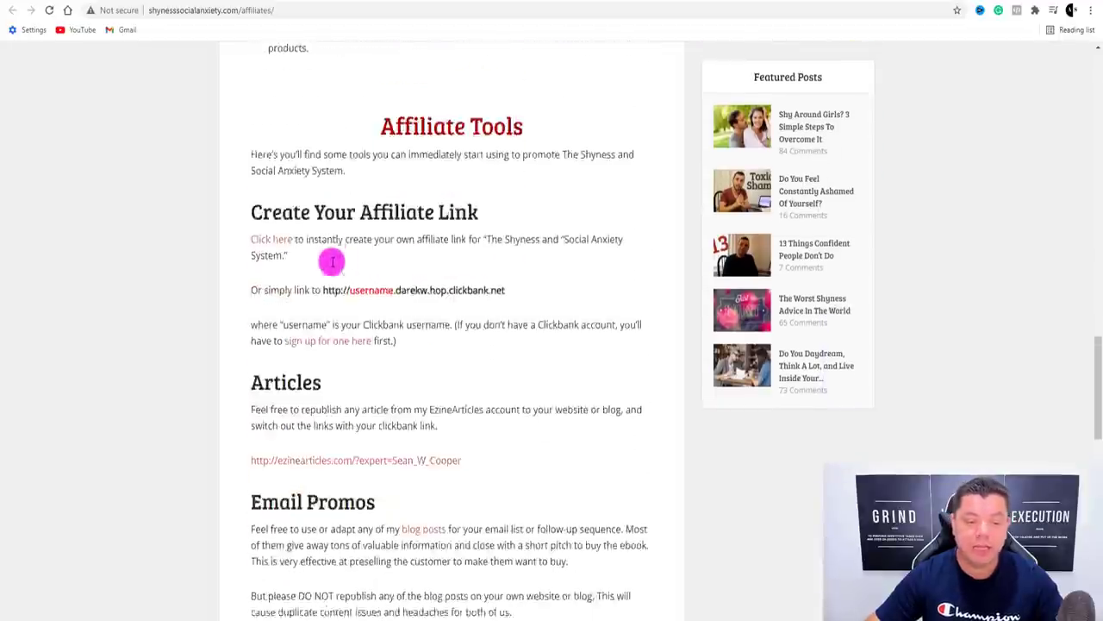
{"action": "scroll", "coordinate": [292, 289], "scroll_direction": "down", "scroll_amount": 3}
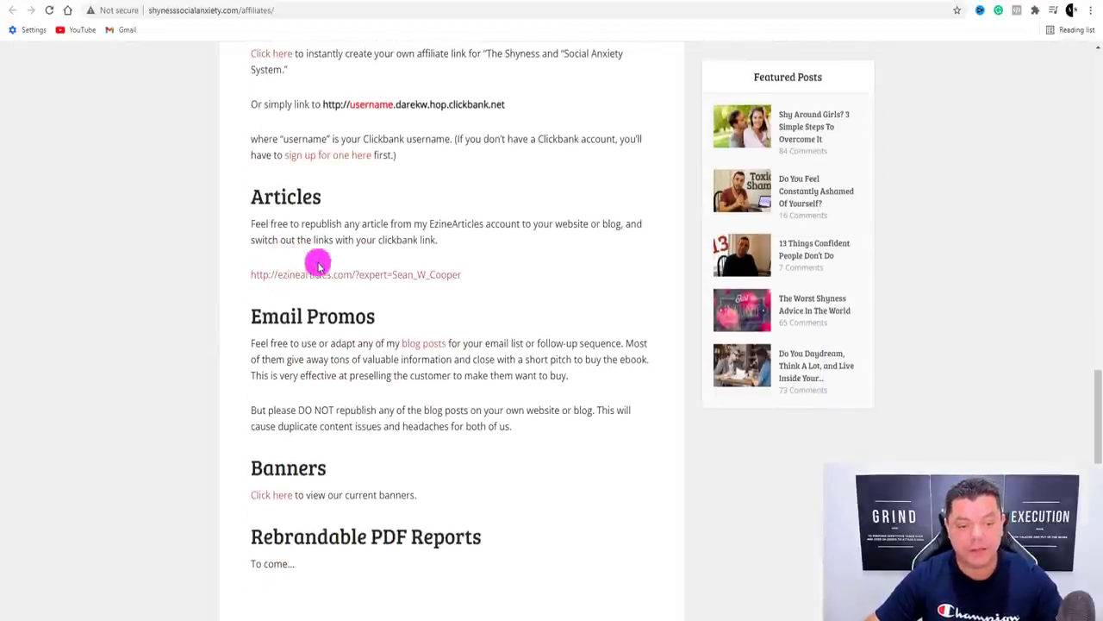
{"action": "scroll", "coordinate": [336, 355], "scroll_direction": "down", "scroll_amount": 2}
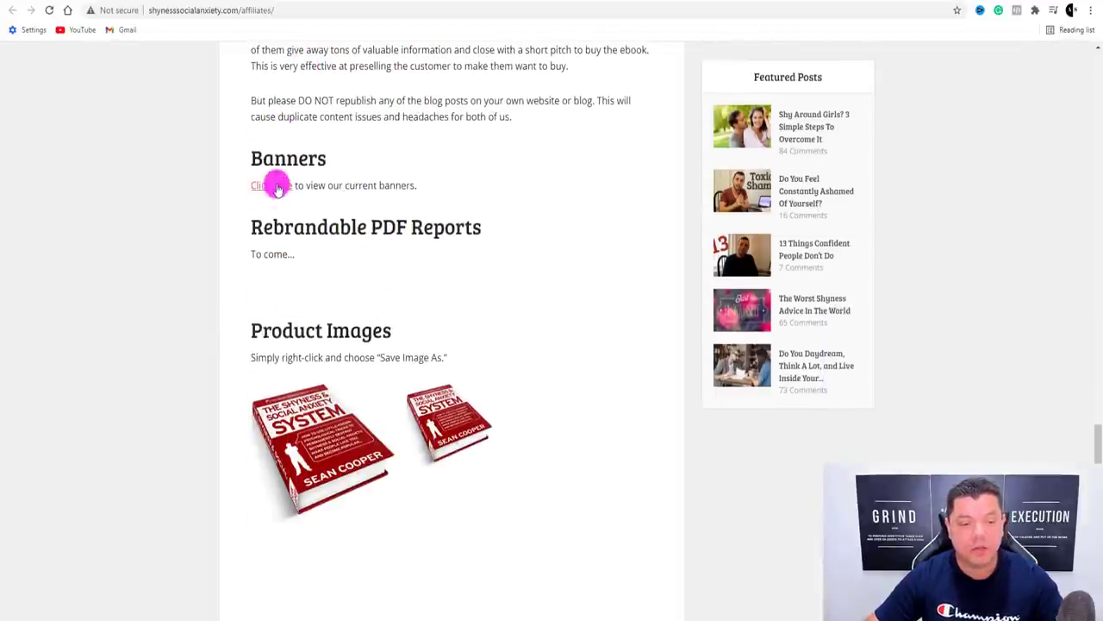
{"action": "scroll", "coordinate": [426, 402], "scroll_direction": "down", "scroll_amount": 6}
{"action": "scroll", "coordinate": [339, 372], "scroll_direction": "up", "scroll_amount": 3}
{"action": "scroll", "coordinate": [344, 370], "scroll_direction": "up", "scroll_amount": 1}
{"action": "key", "text": "ctrl+Tab"}
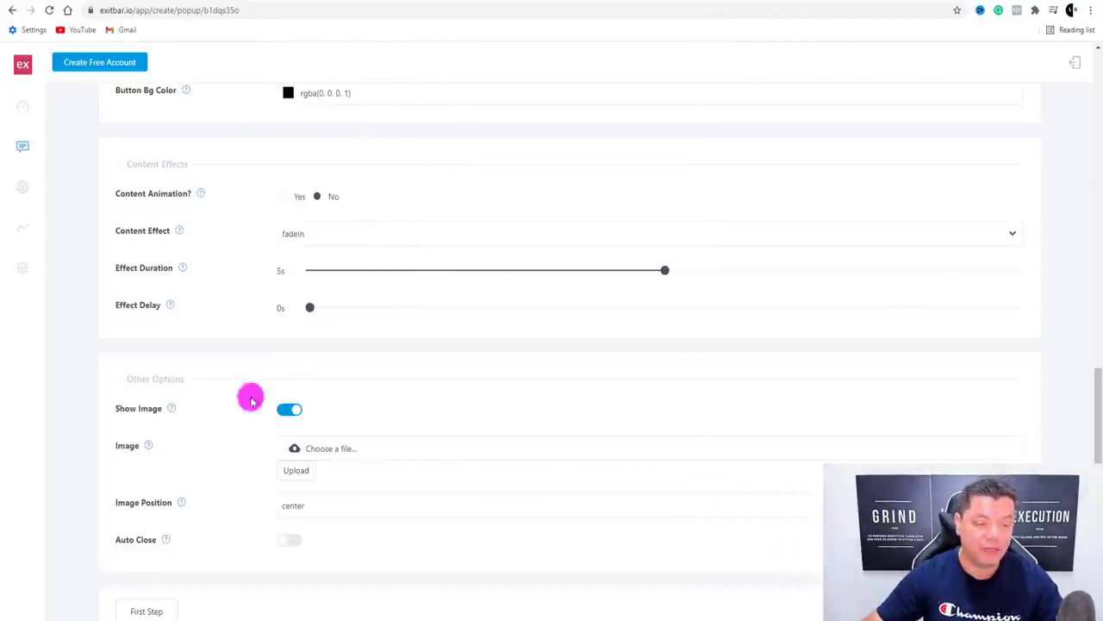
Step: Turn off Show Image, preview the popup, and check its CTA button settings after closing the preview
{"action": "left_click", "coordinate": [294, 414]}
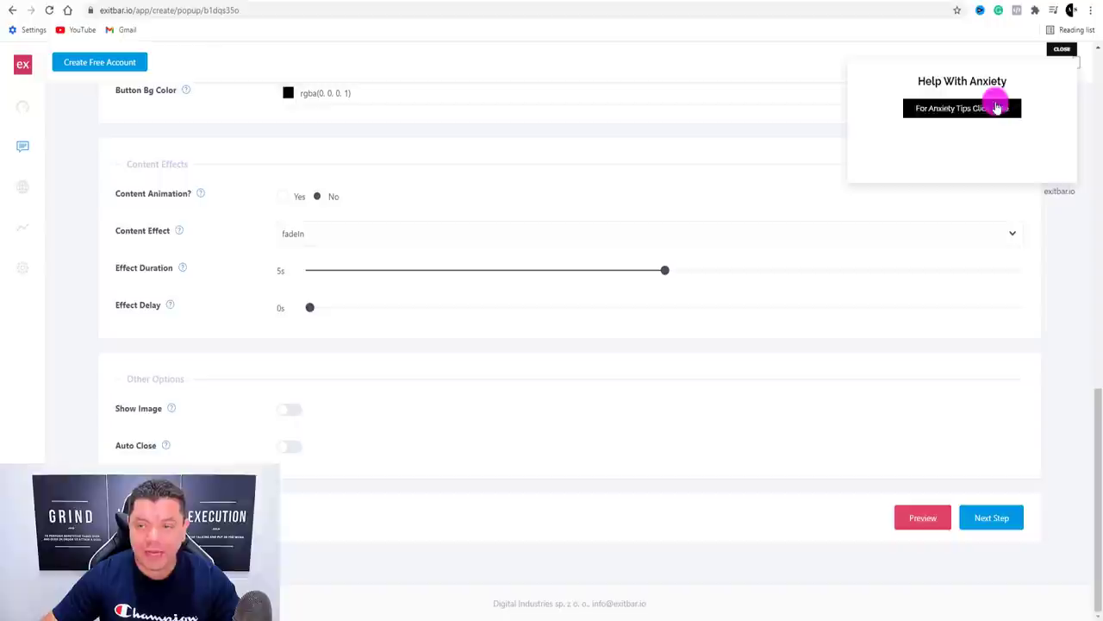
{"action": "left_click", "coordinate": [991, 517]}
{"action": "left_click", "coordinate": [1065, 53]}
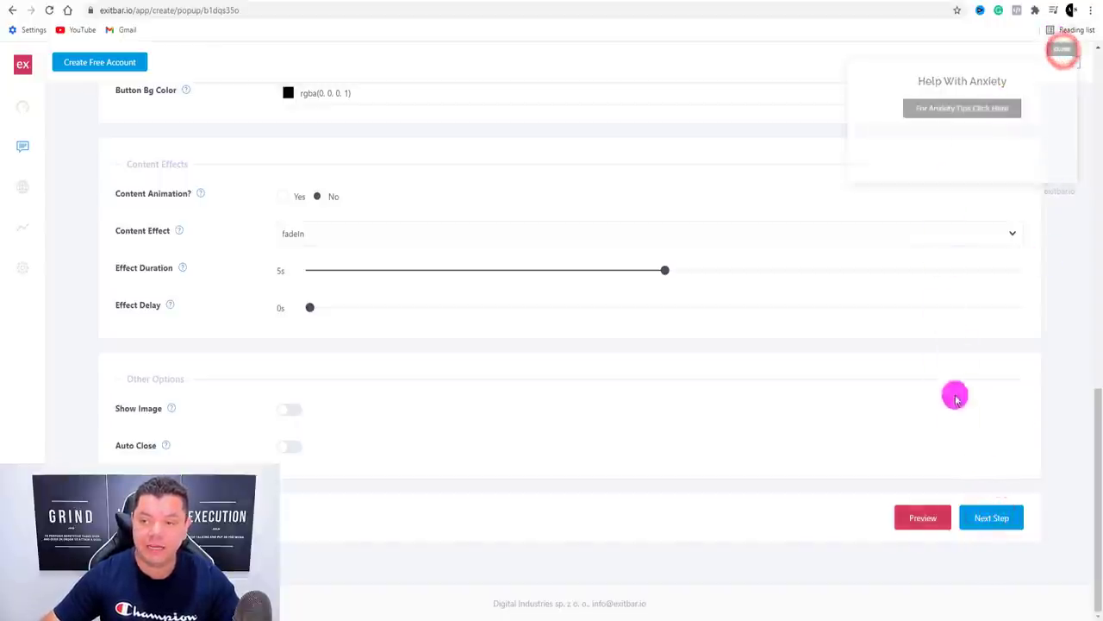
{"action": "scroll", "coordinate": [473, 254], "scroll_direction": "up", "scroll_amount": 7}
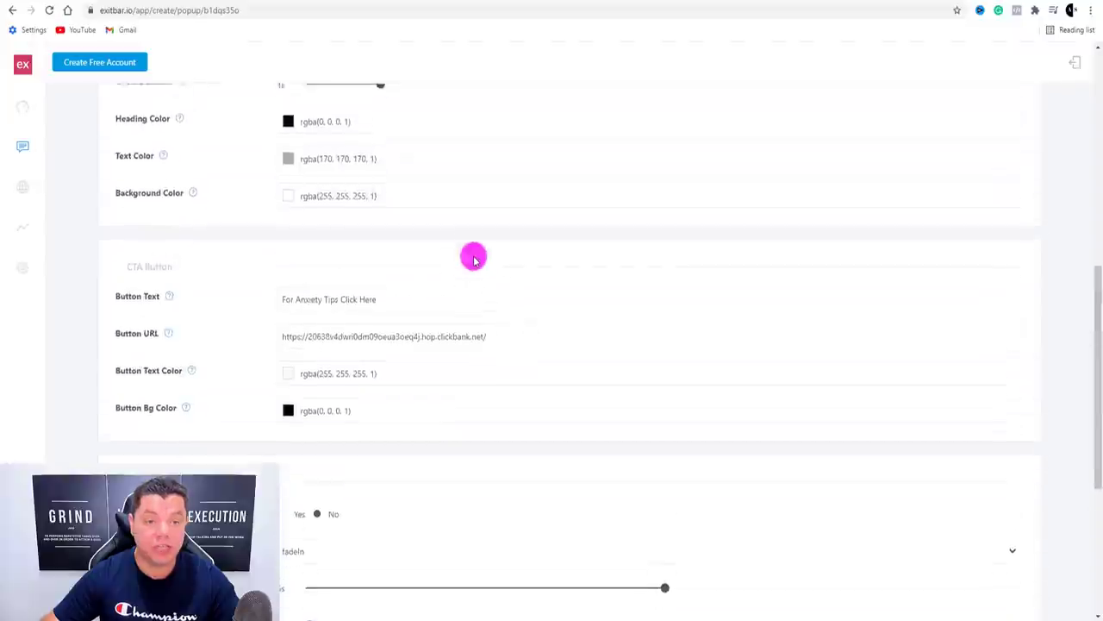
{"action": "scroll", "coordinate": [414, 179], "scroll_direction": "down", "scroll_amount": 7}
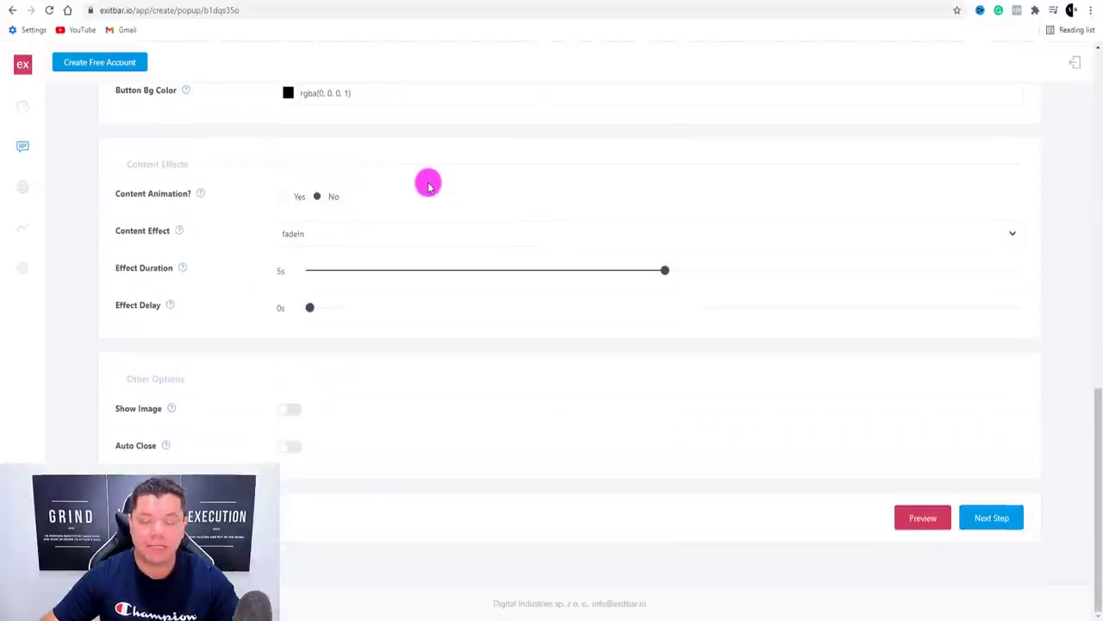
Step: Proceed to the overlay and background options, and review the background effects, keeping none
{"action": "left_click", "coordinate": [991, 519]}
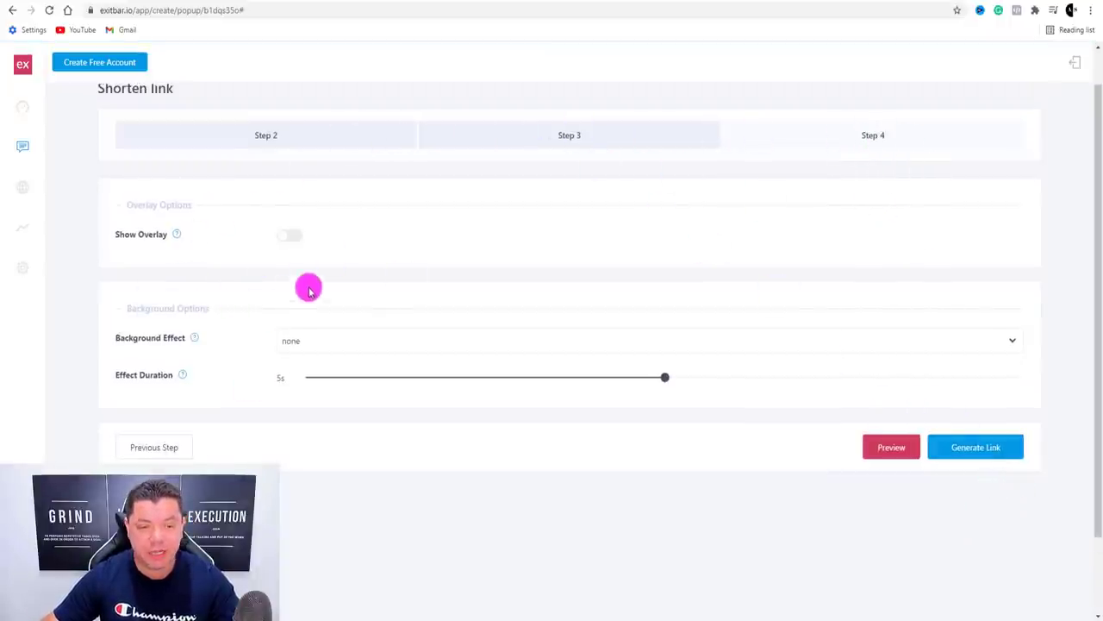
{"action": "left_click", "coordinate": [364, 343]}
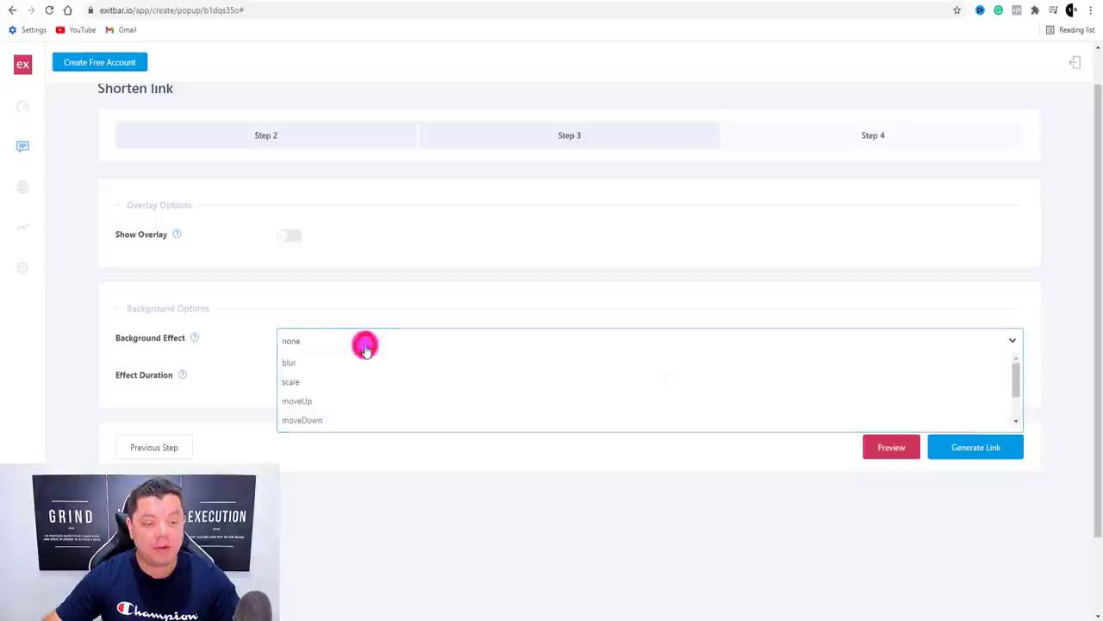
{"action": "left_click", "coordinate": [317, 488]}
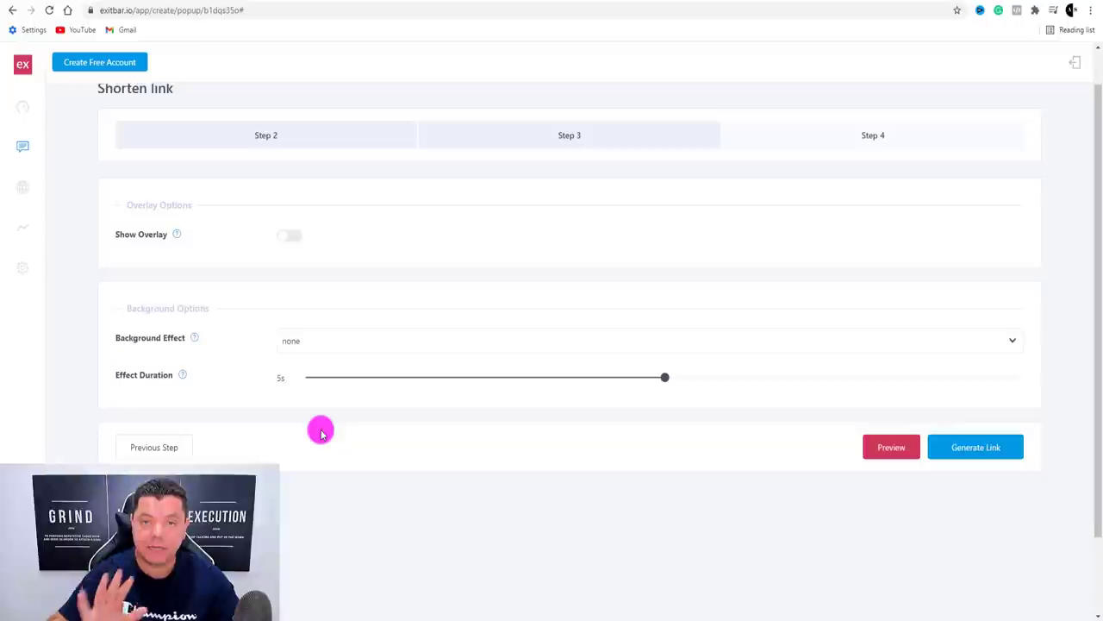
Step: Generate the short link, declining the account sign-up to show it
{"action": "left_click", "coordinate": [987, 448]}
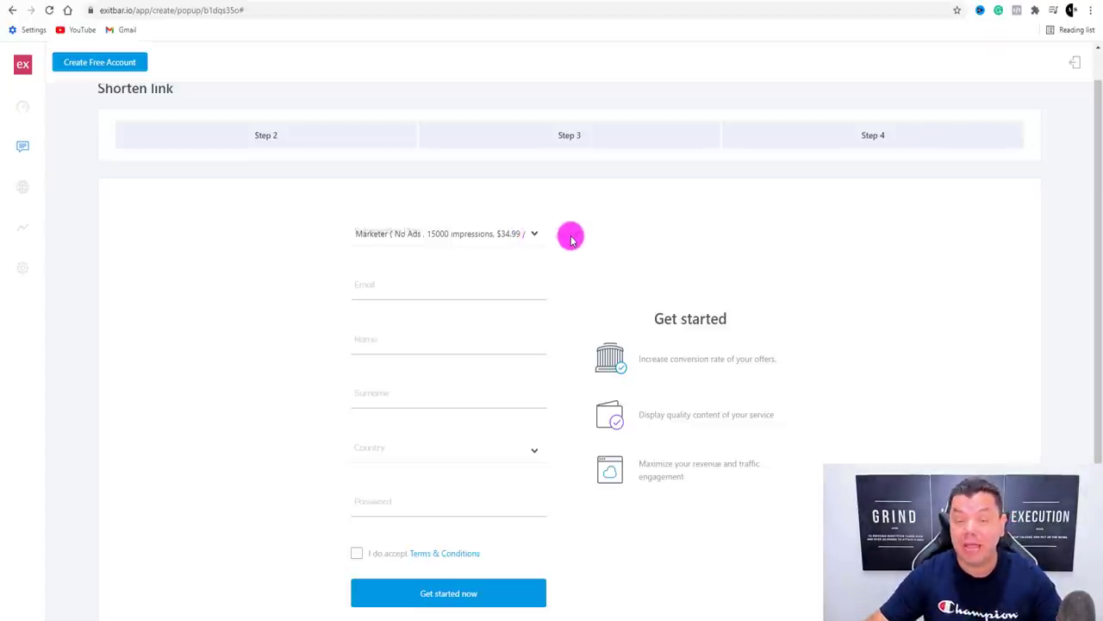
{"action": "scroll", "coordinate": [569, 237], "scroll_direction": "down", "scroll_amount": 3}
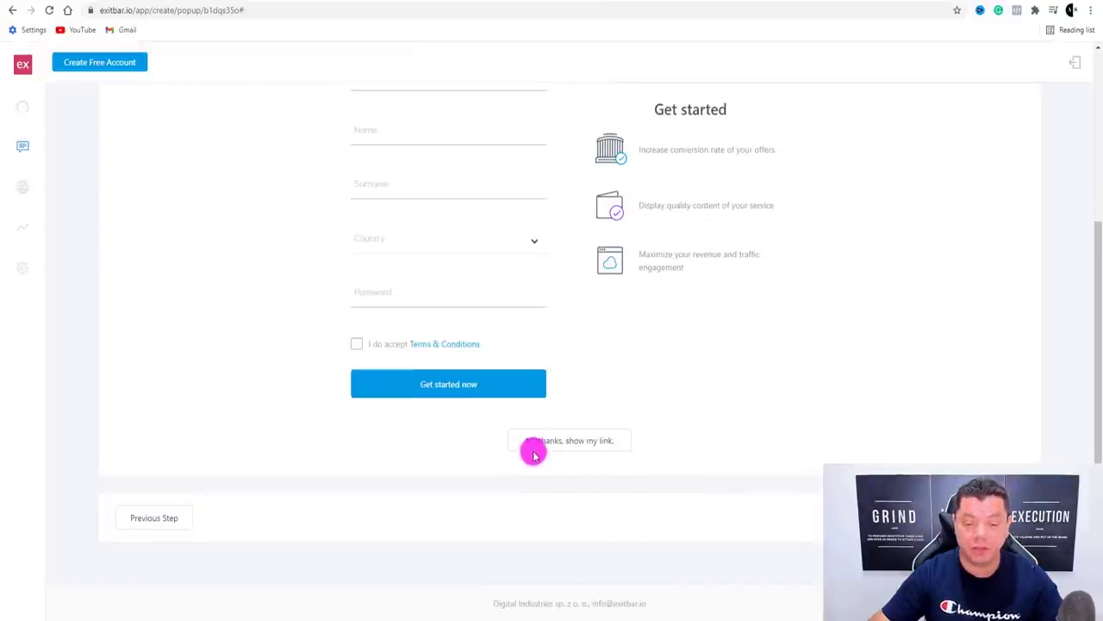
{"action": "left_click", "coordinate": [600, 442]}
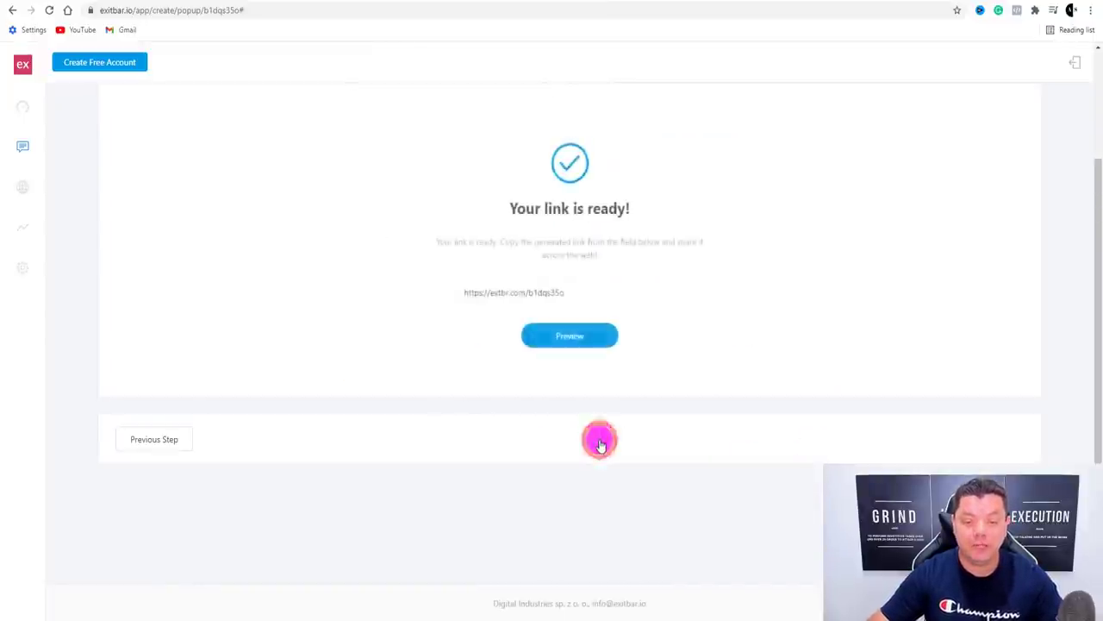
Step: Copy the generated short link and open it in a new browser tab
{"action": "left_click_drag", "start_coordinate": [591, 293], "coordinate": [456, 288]}
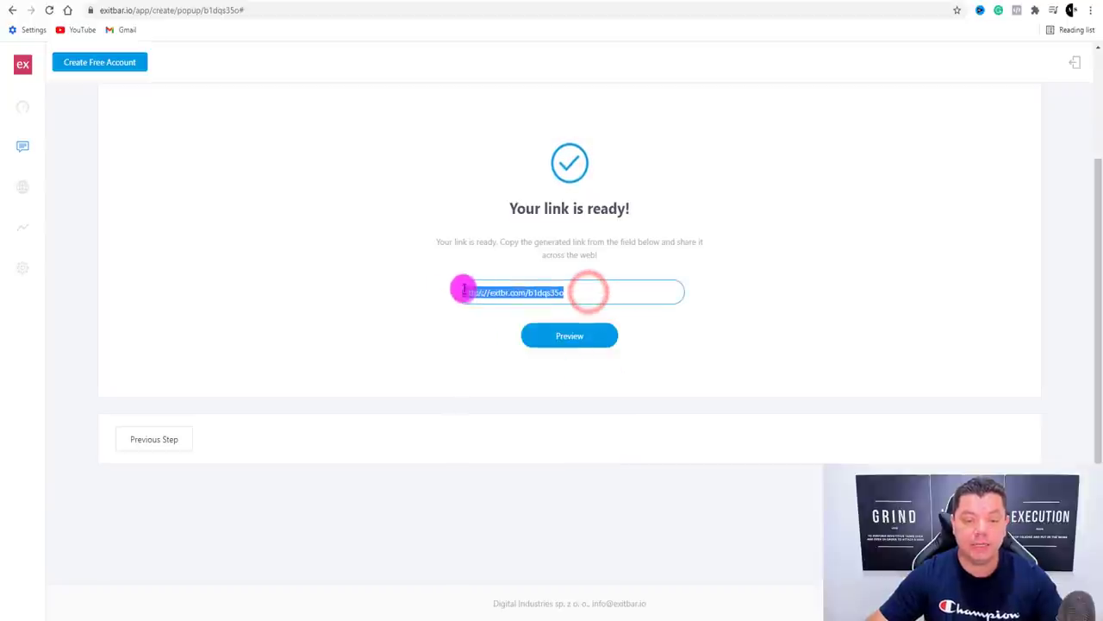
{"action": "right_click", "coordinate": [485, 294]}
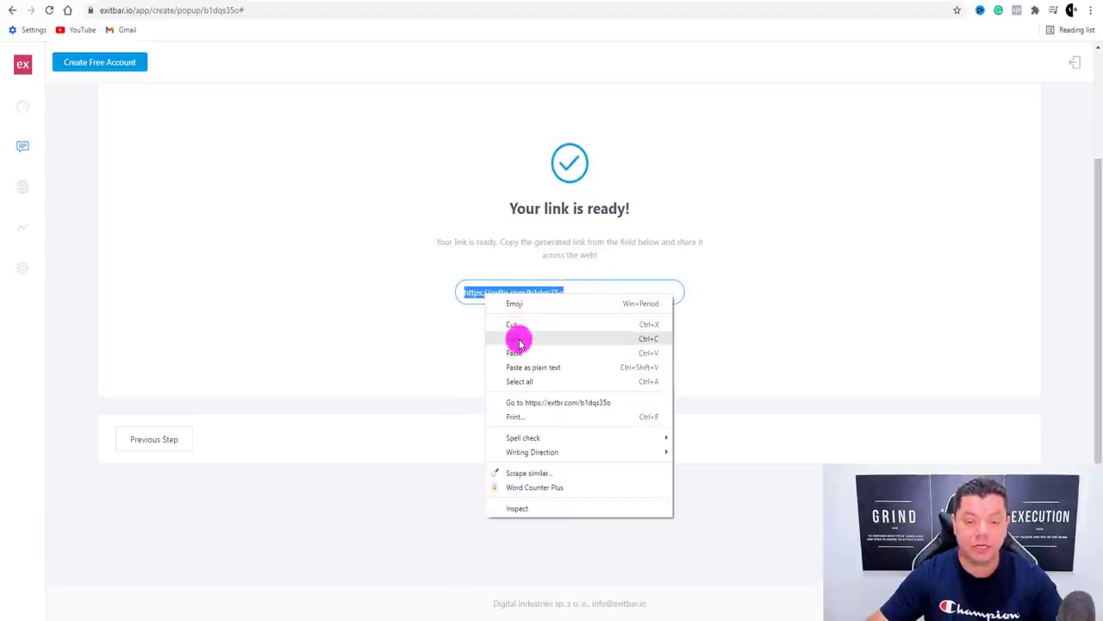
{"action": "left_click", "coordinate": [519, 338]}
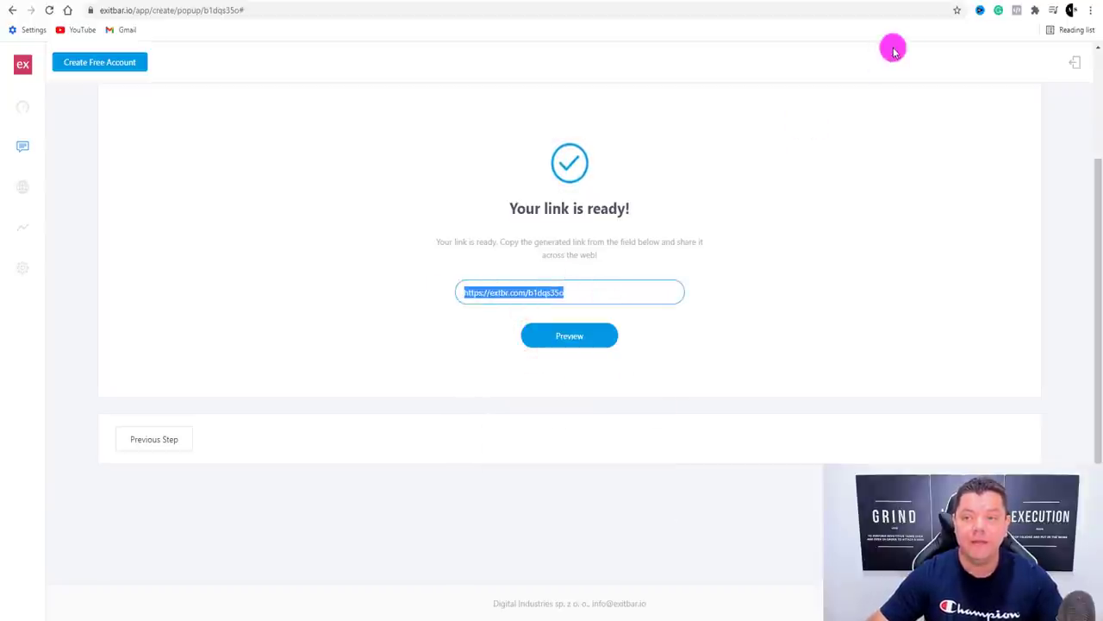
{"action": "key", "text": "ctrl+t"}
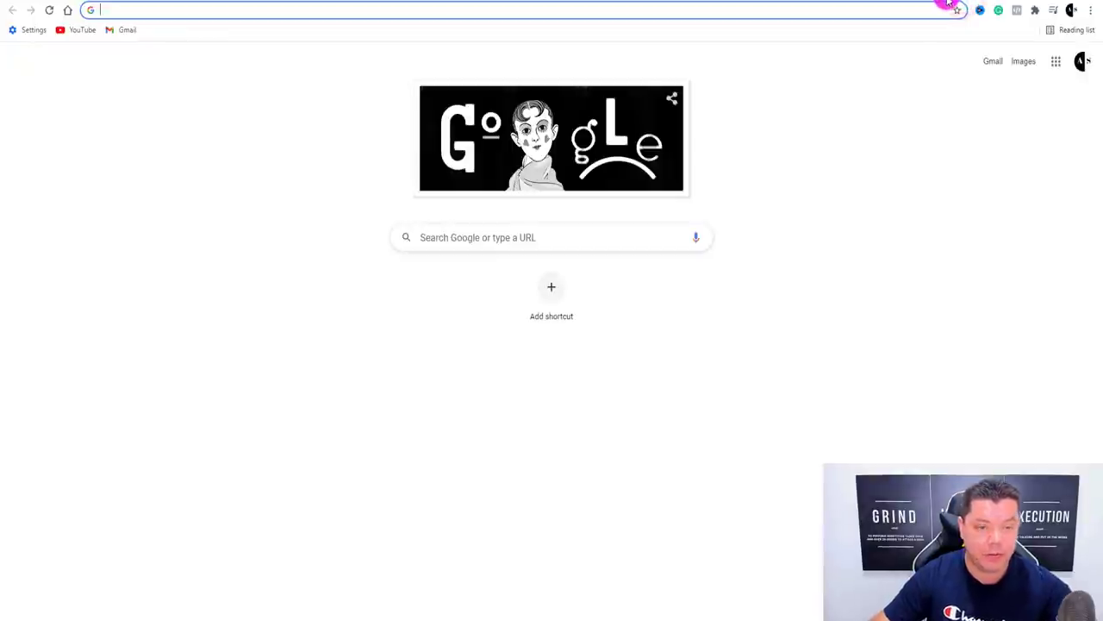
{"action": "key", "text": "ctrl+v"}
{"action": "key", "text": "Return"}
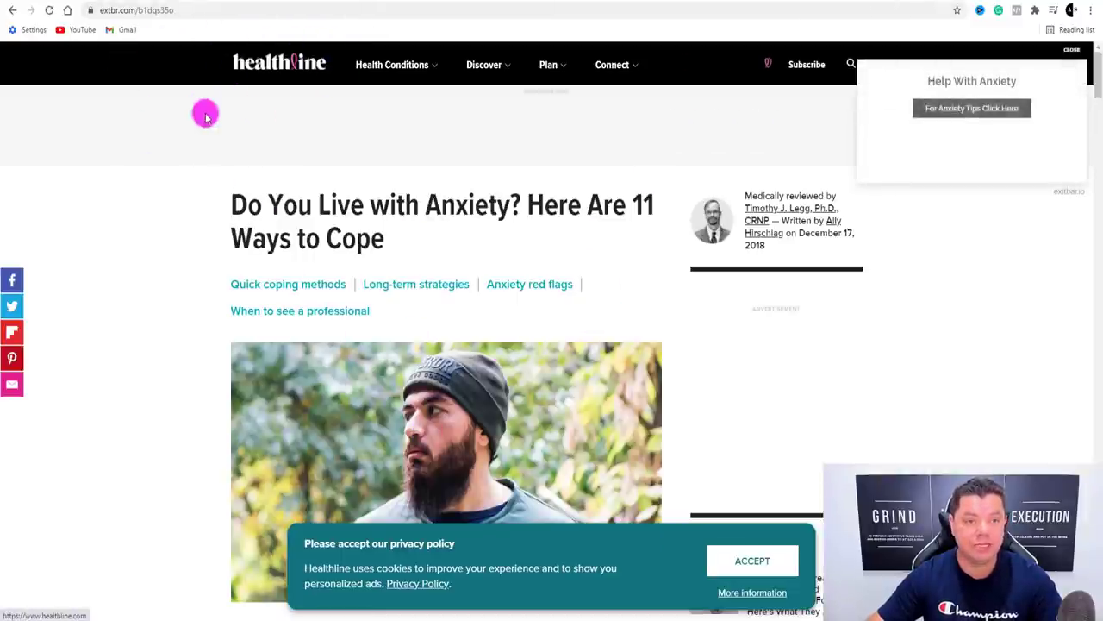
Step: Test the popup on the Healthline article by accepting the privacy notice and following the "For Anxiety Tips Click Here" button to the offer page
{"action": "scroll", "coordinate": [362, 177], "scroll_direction": "down", "scroll_amount": 4}
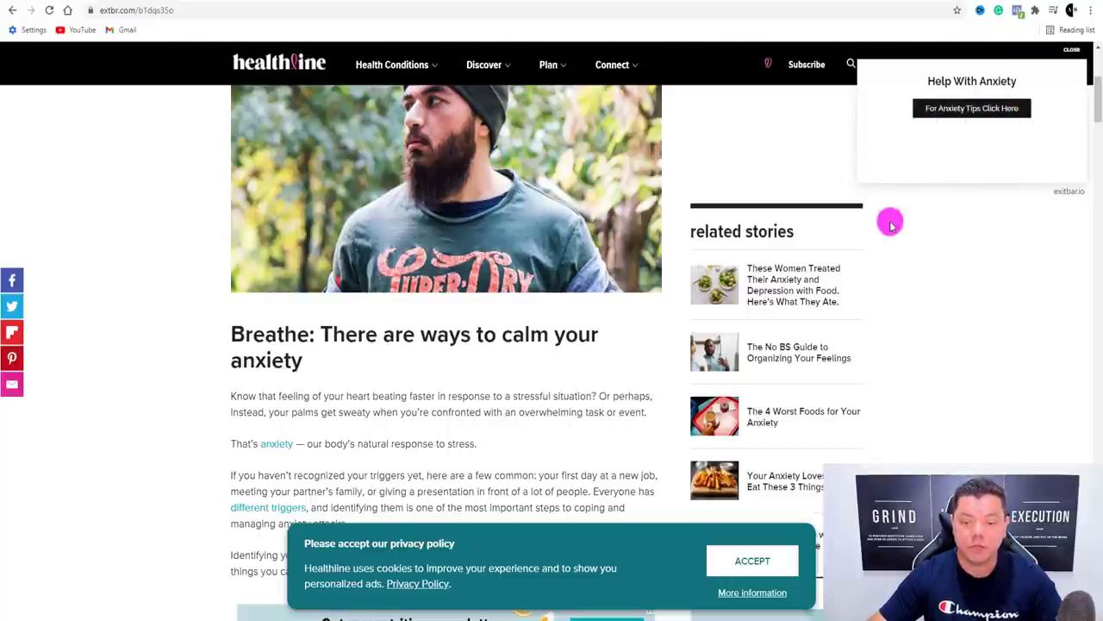
{"action": "scroll", "coordinate": [603, 327], "scroll_direction": "down", "scroll_amount": 1}
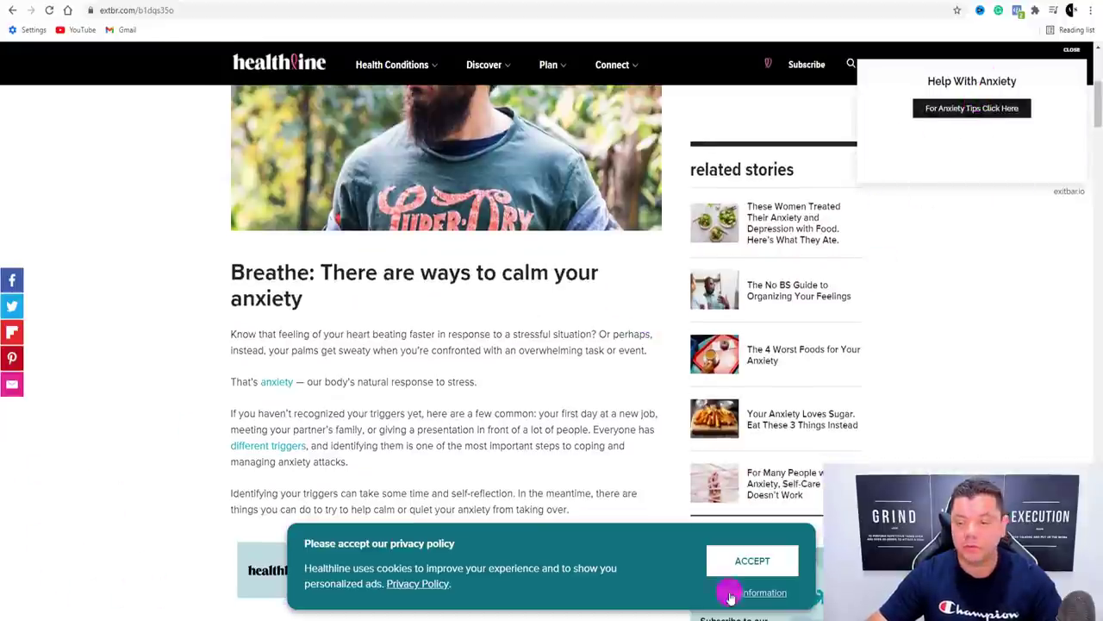
{"action": "left_click", "coordinate": [763, 561]}
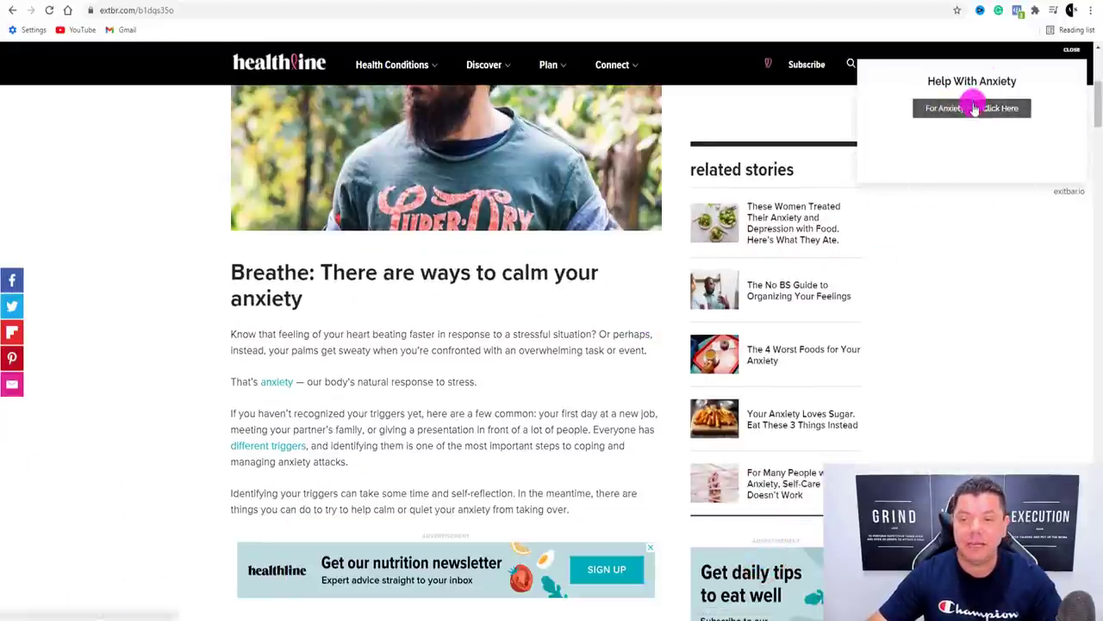
{"action": "left_click", "coordinate": [951, 110]}
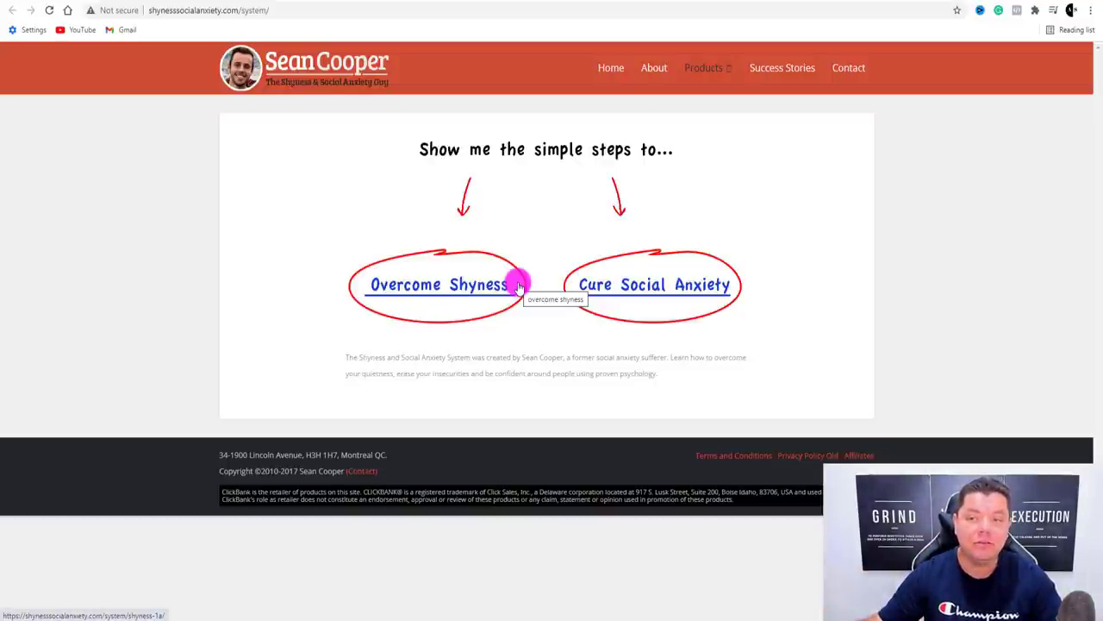
{"action": "left_click", "coordinate": [639, 243]}
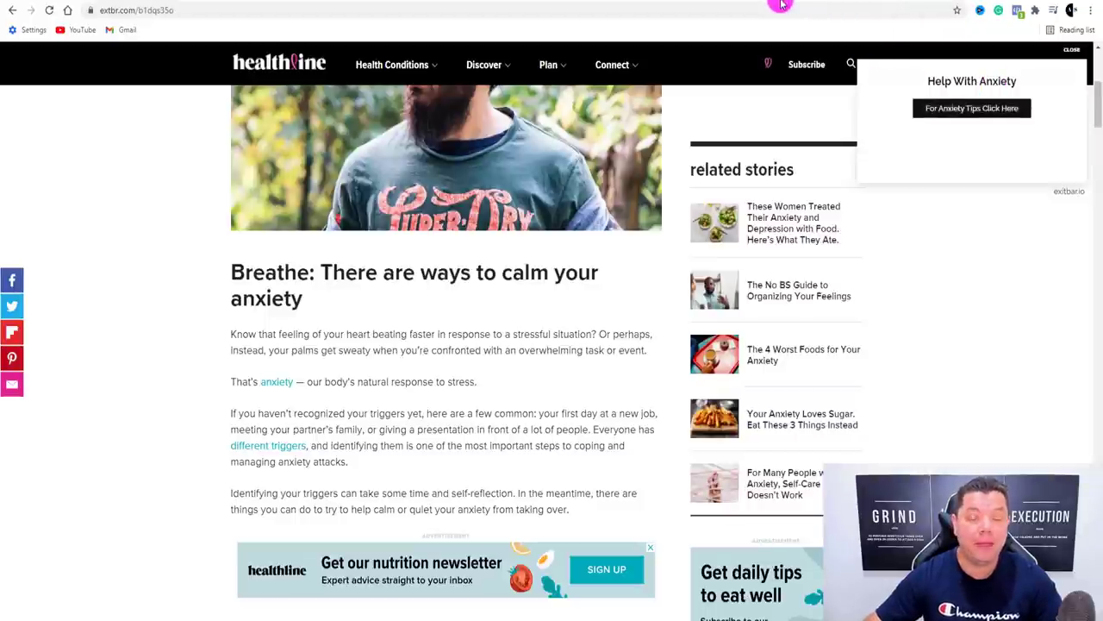
Step: Return to ExitBar, copy the generated short link again, and switch to the tweet composer on the Twitter home page
{"action": "left_click", "coordinate": [403, 2]}
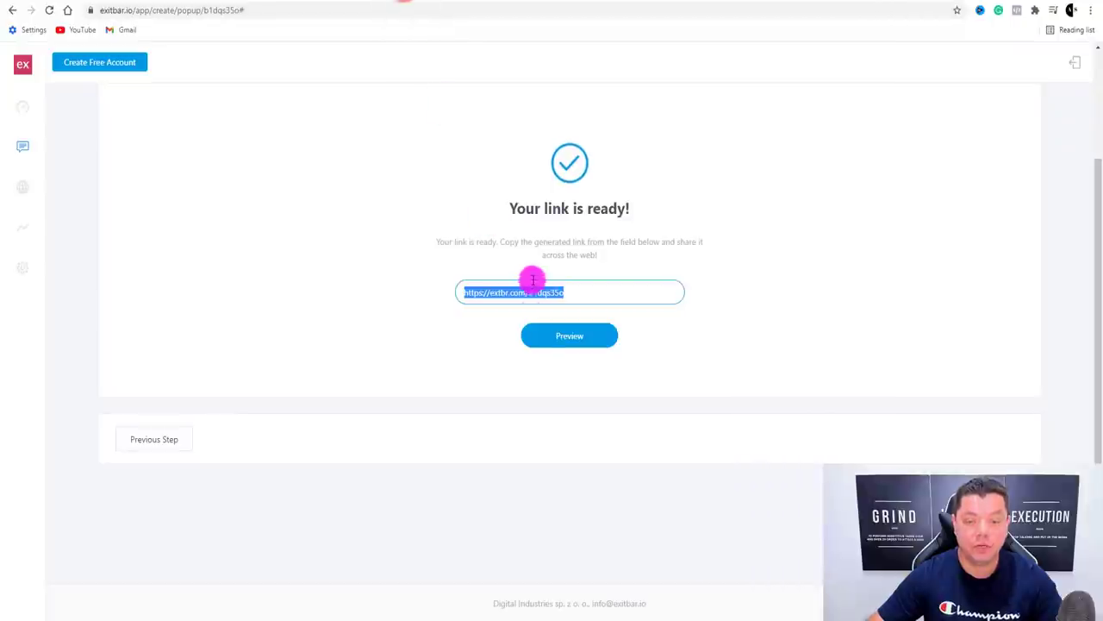
{"action": "left_click_drag", "start_coordinate": [593, 292], "coordinate": [445, 295]}
{"action": "key", "text": "ctrl+c"}
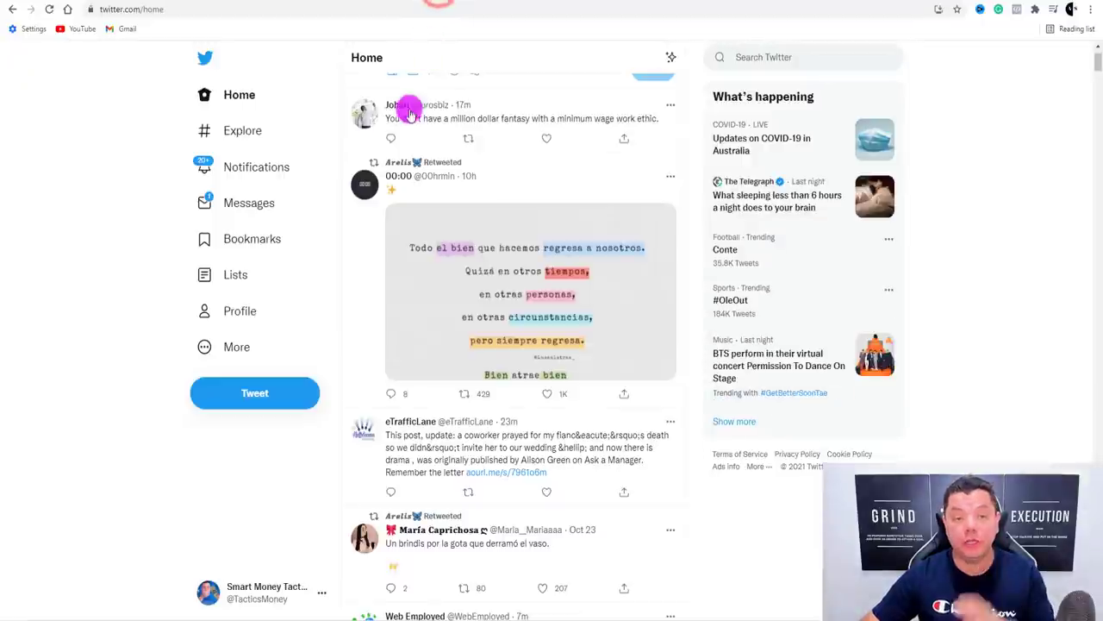
{"action": "scroll", "coordinate": [412, 123], "scroll_direction": "up", "scroll_amount": 1}
{"action": "scroll", "coordinate": [412, 123], "scroll_direction": "up", "scroll_amount": 1}
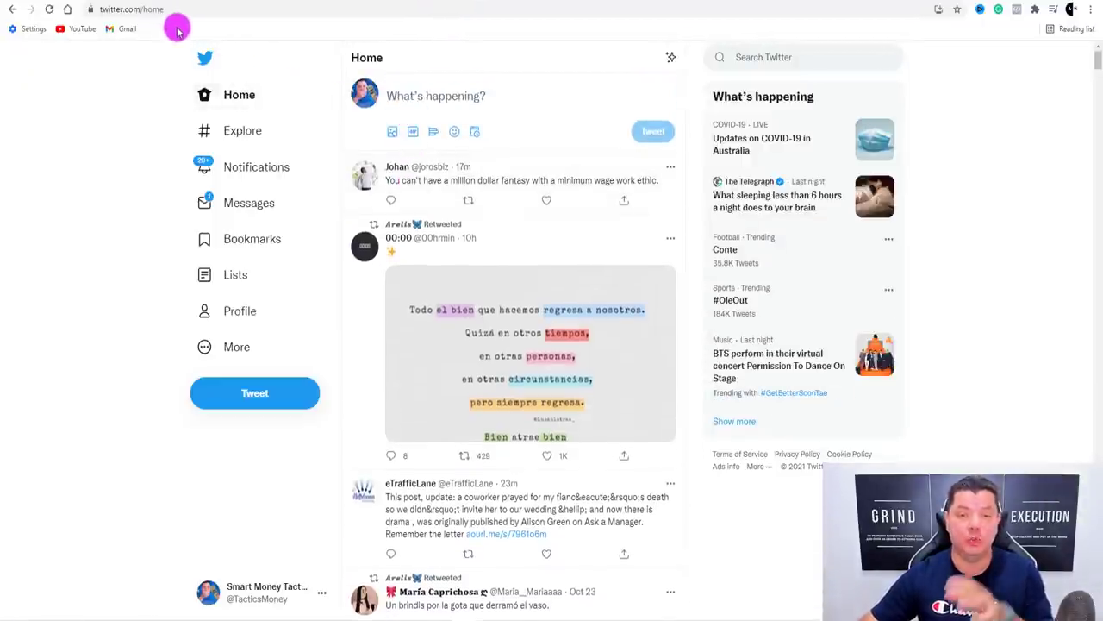
Step: Search Twitter's Explore page for tweets containing the exact phrase "social anxiety"
{"action": "scroll", "coordinate": [385, 112], "scroll_direction": "down", "scroll_amount": 2}
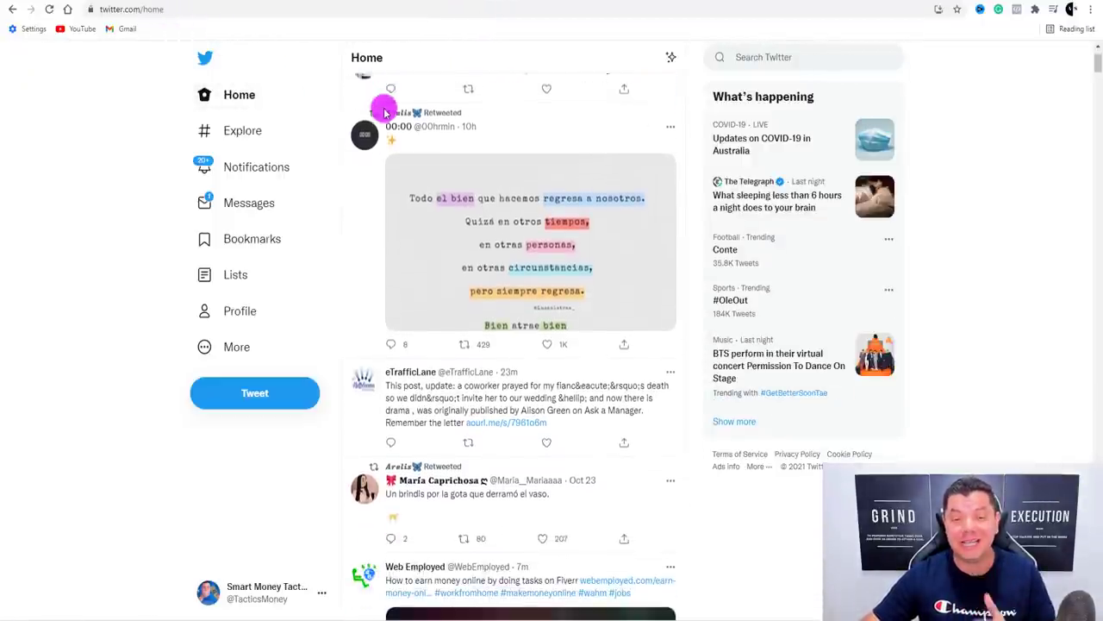
{"action": "scroll", "coordinate": [412, 125], "scroll_direction": "down", "scroll_amount": 5}
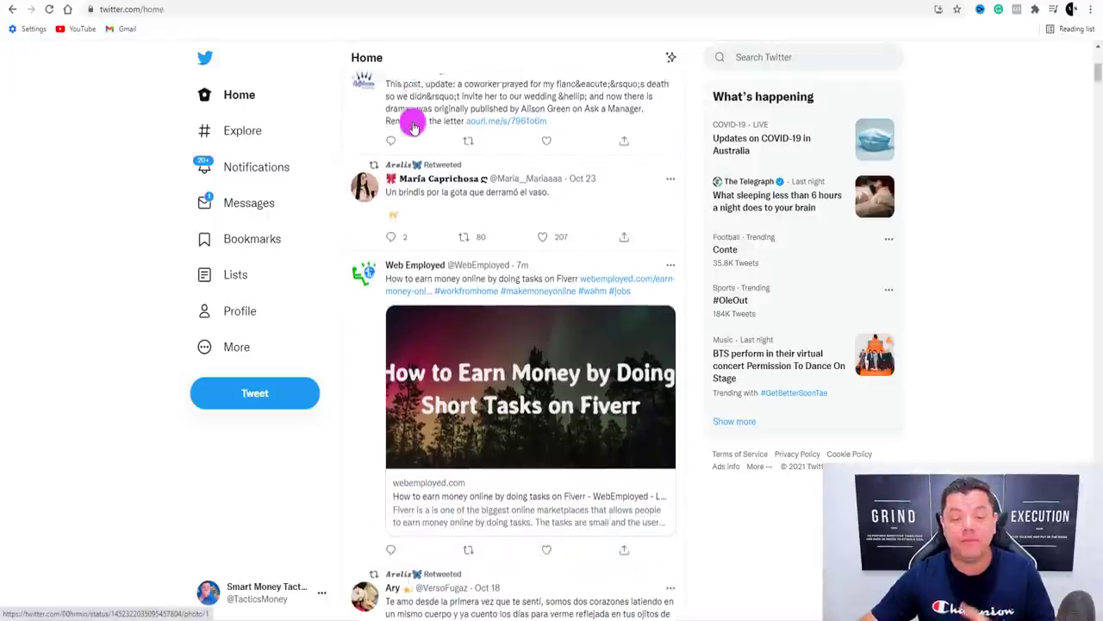
{"action": "scroll", "coordinate": [465, 153], "scroll_direction": "up", "scroll_amount": 2}
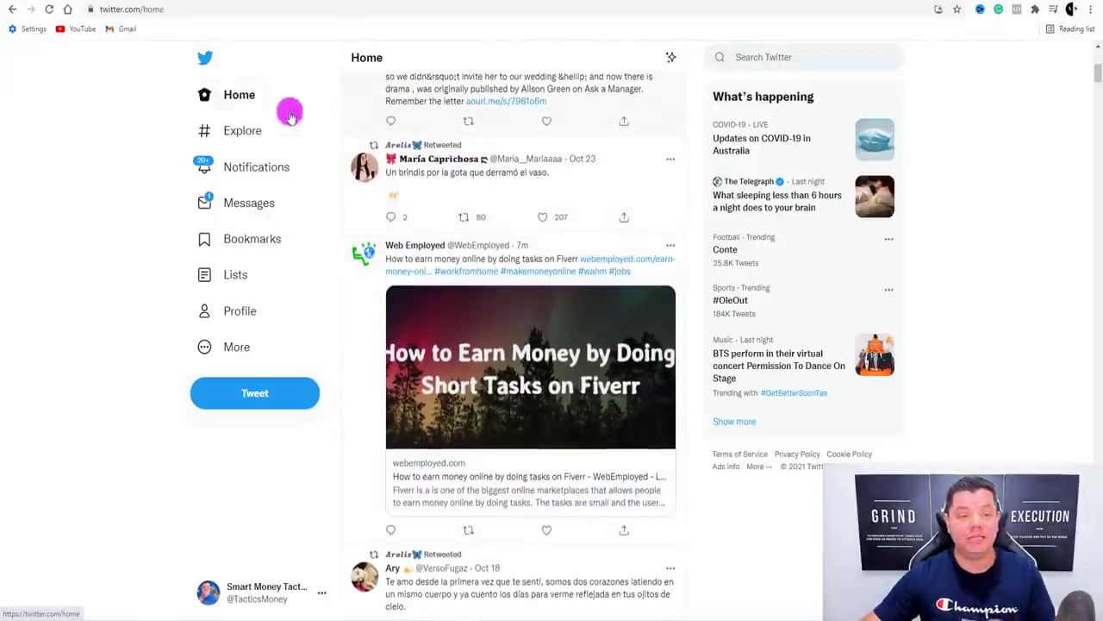
{"action": "left_click", "coordinate": [238, 131]}
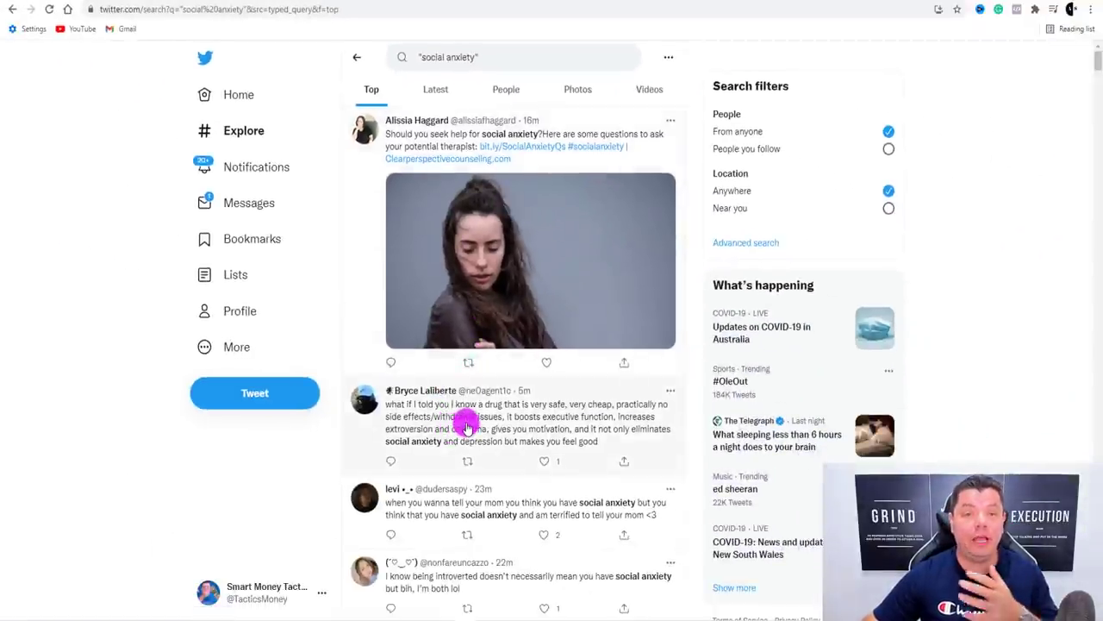
Step: Look through the top "social anxiety" results for recent tweets from people who could be sent the short link
{"action": "scroll", "coordinate": [466, 422], "scroll_direction": "down", "scroll_amount": 2}
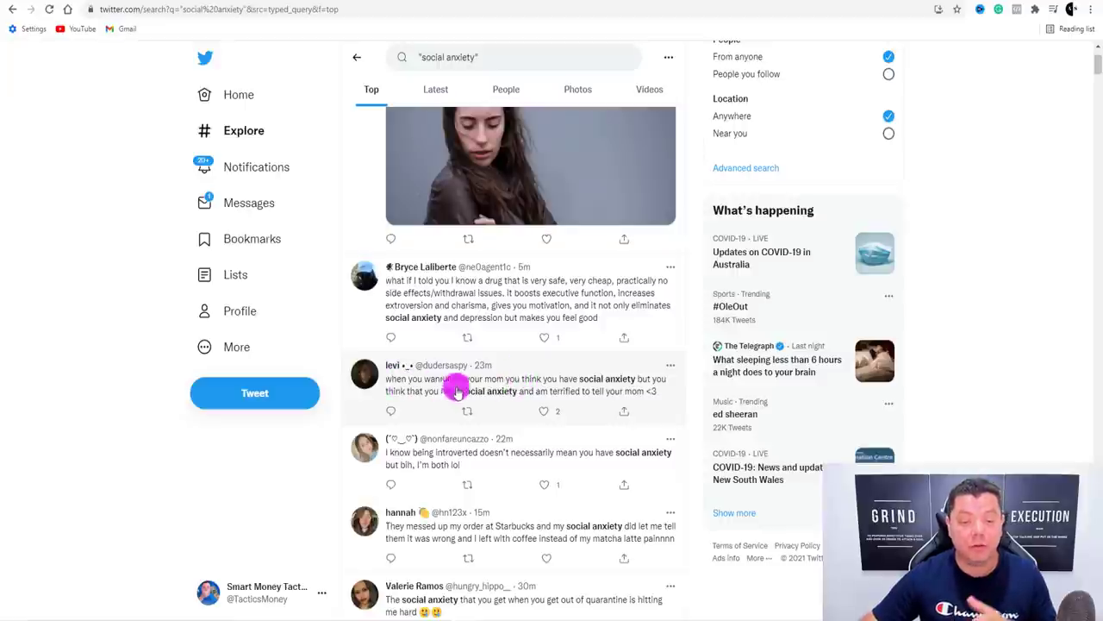
{"action": "scroll", "coordinate": [532, 390], "scroll_direction": "down", "scroll_amount": 2}
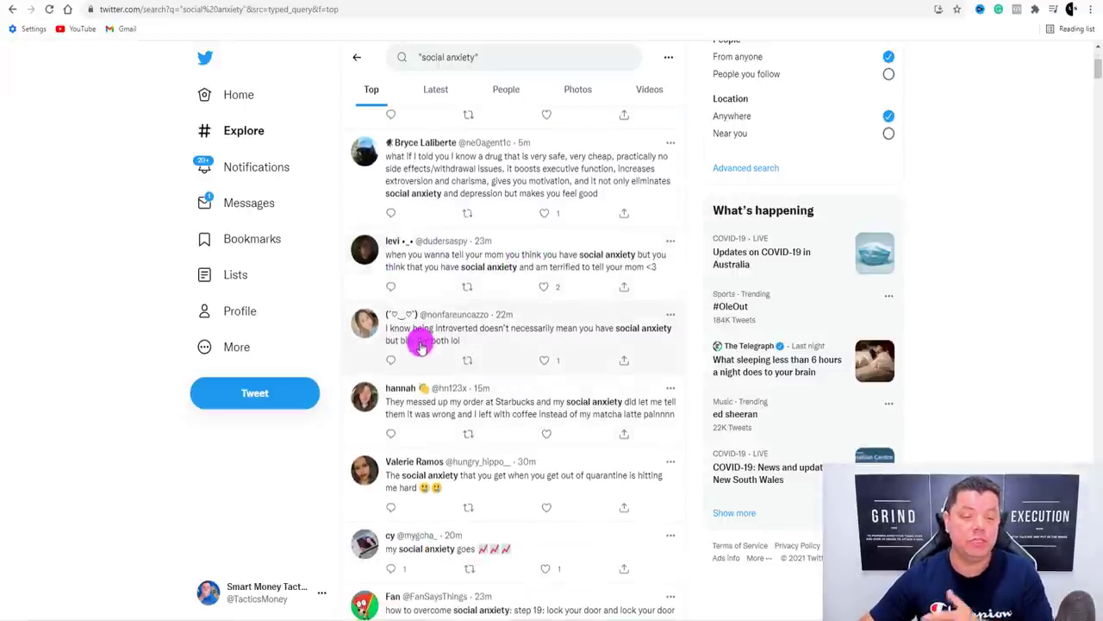
{"action": "scroll", "coordinate": [420, 344], "scroll_direction": "down", "scroll_amount": 1}
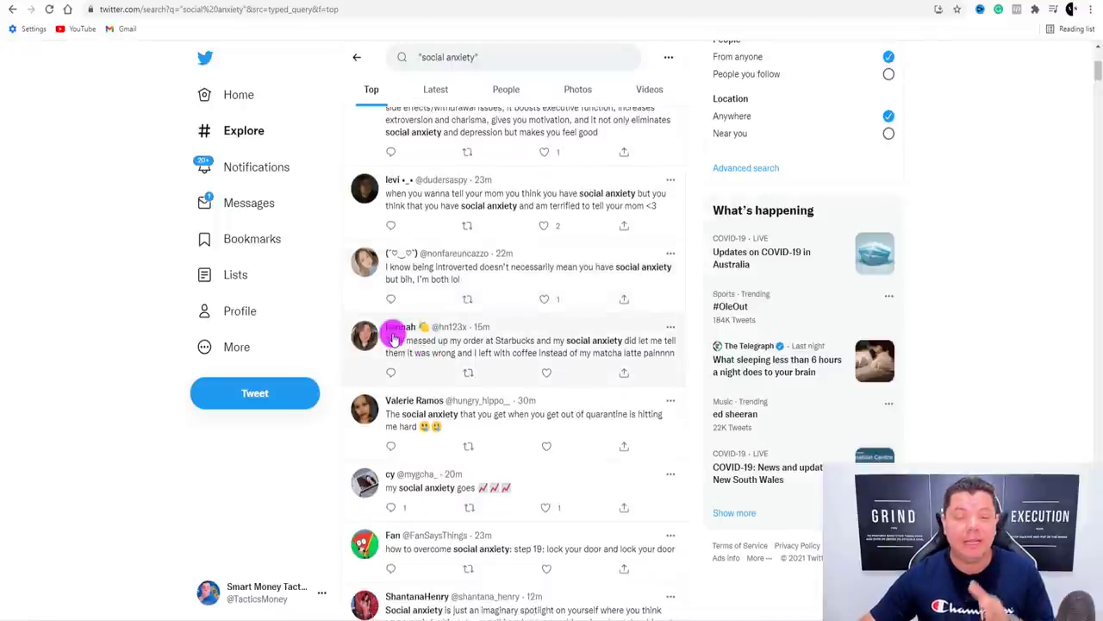
{"action": "scroll", "coordinate": [392, 336], "scroll_direction": "down", "scroll_amount": 2}
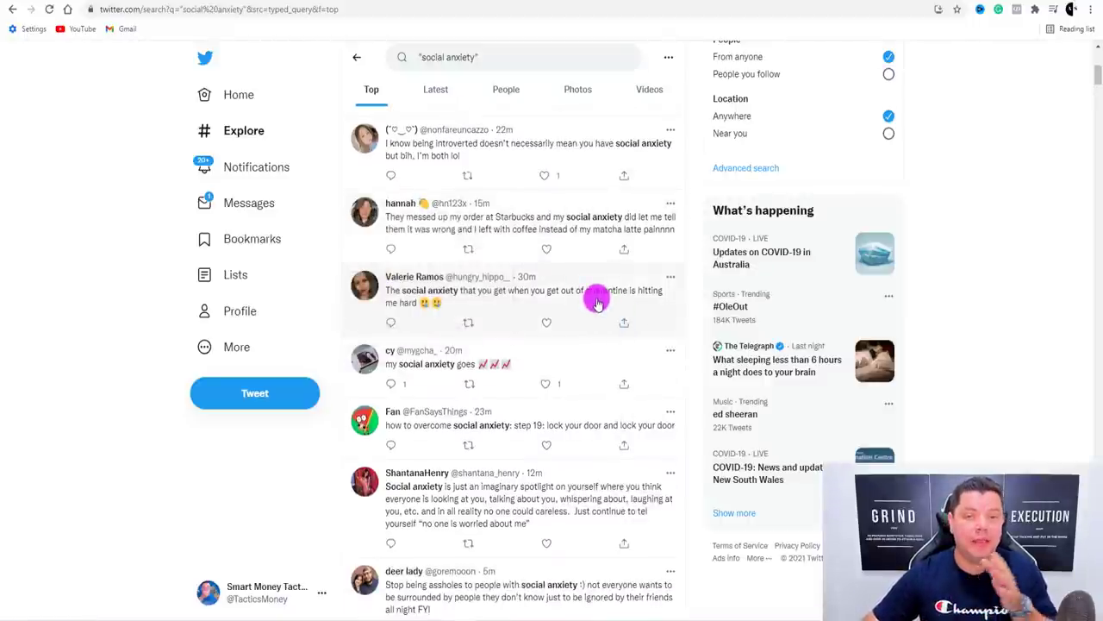
{"action": "scroll", "coordinate": [595, 301], "scroll_direction": "down", "scroll_amount": 2}
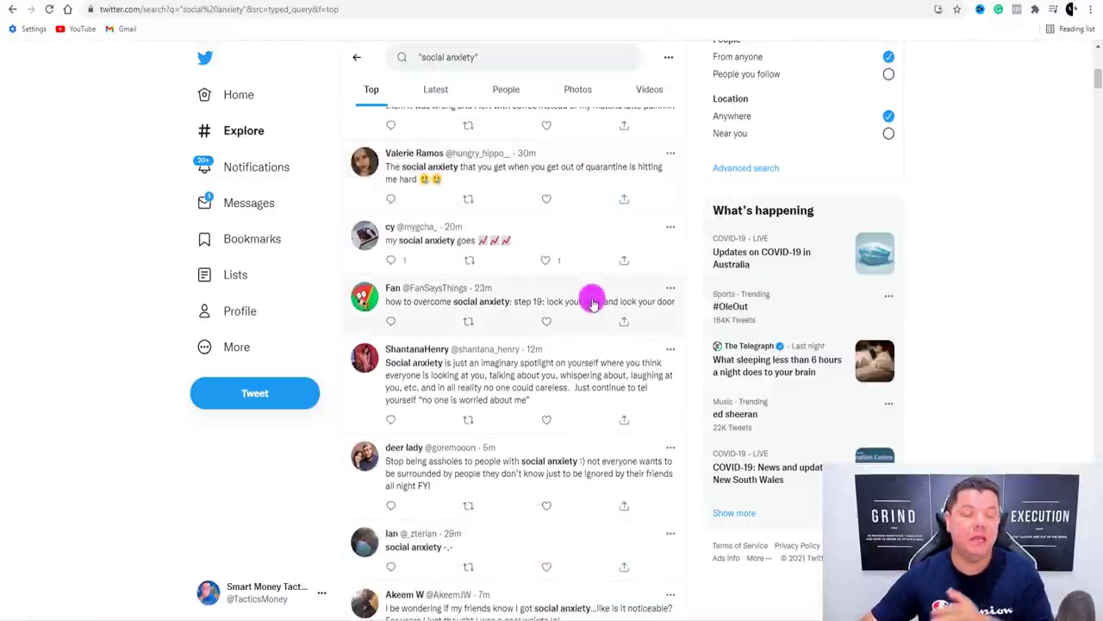
{"action": "scroll", "coordinate": [593, 304], "scroll_direction": "down", "scroll_amount": 1}
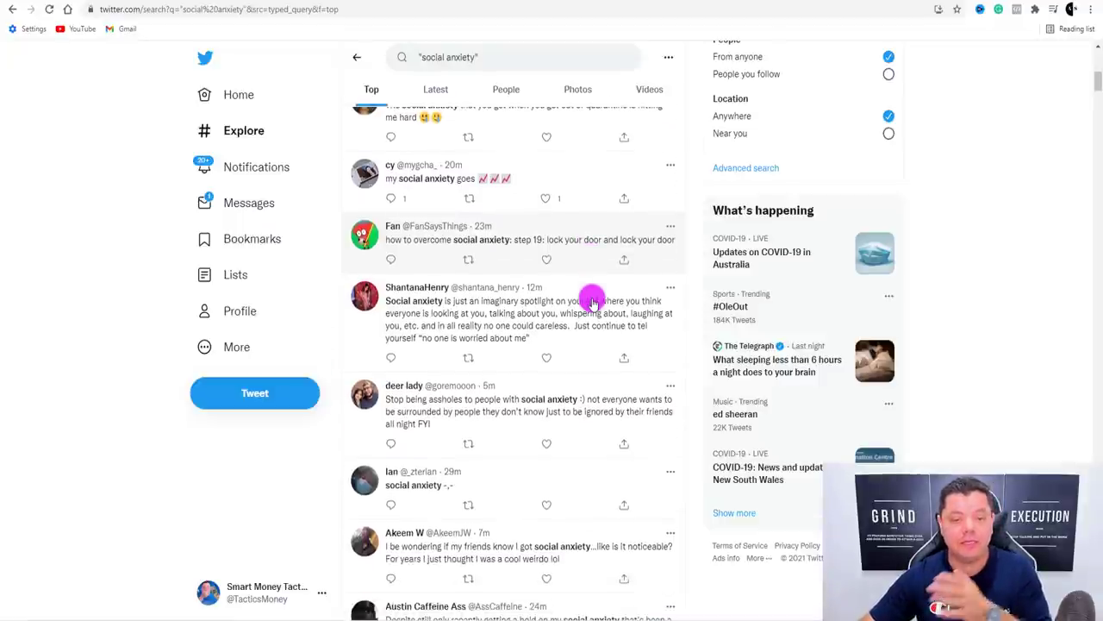
{"action": "scroll", "coordinate": [593, 303], "scroll_direction": "down", "scroll_amount": 1}
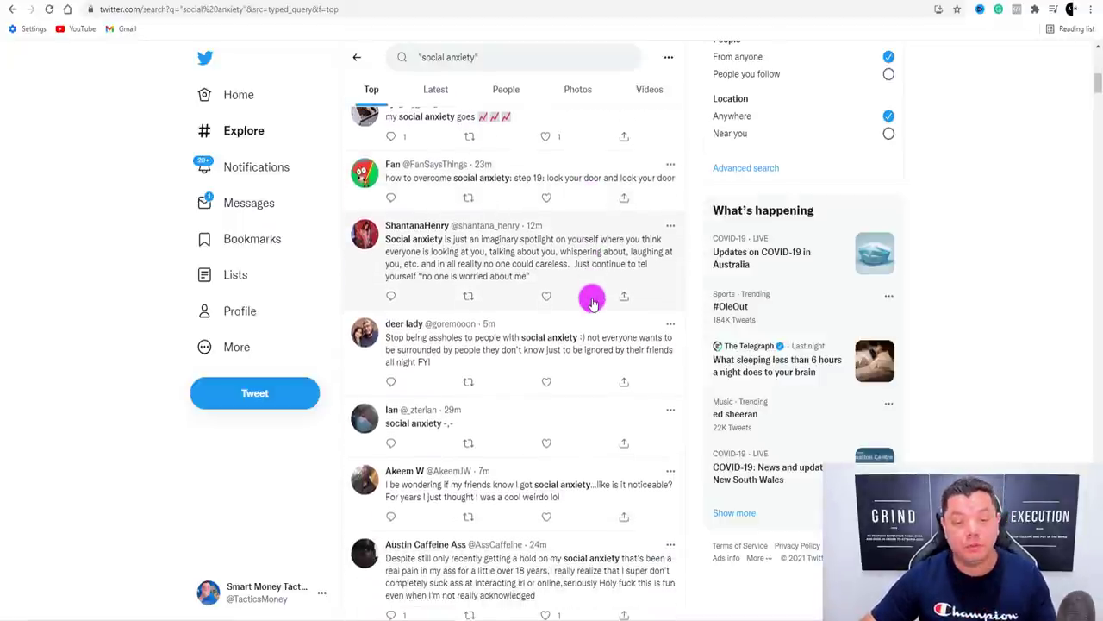
{"action": "scroll", "coordinate": [593, 301], "scroll_direction": "down", "scroll_amount": 2}
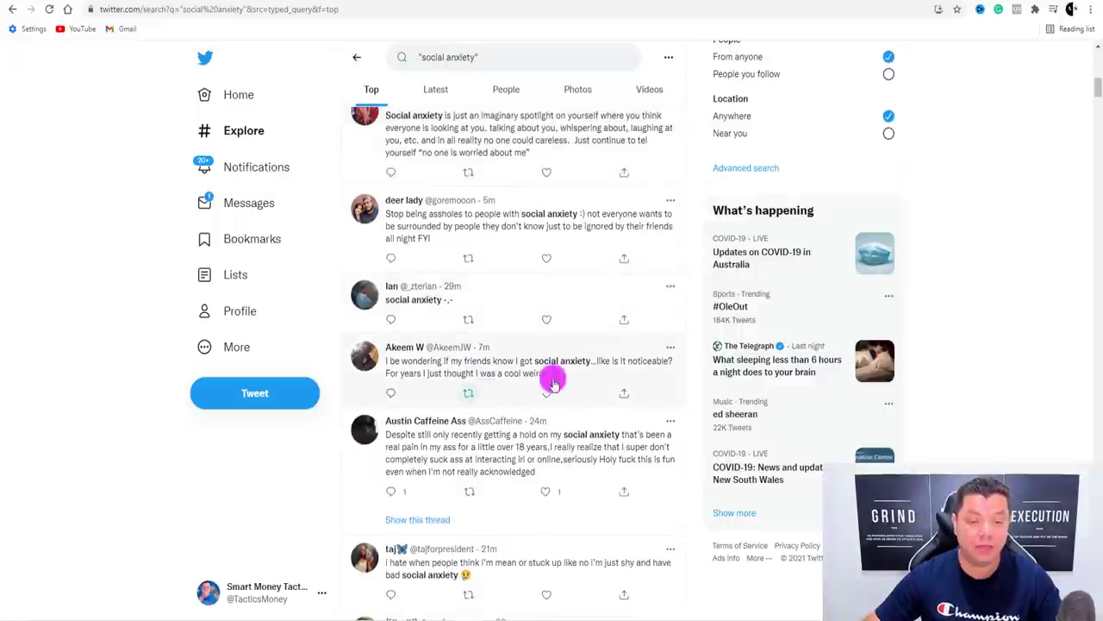
Step: Draft a reply with placeholder text and the copied short link to the tweet wondering whether friends notice social anxiety, and discard it
{"action": "left_click", "coordinate": [392, 395]}
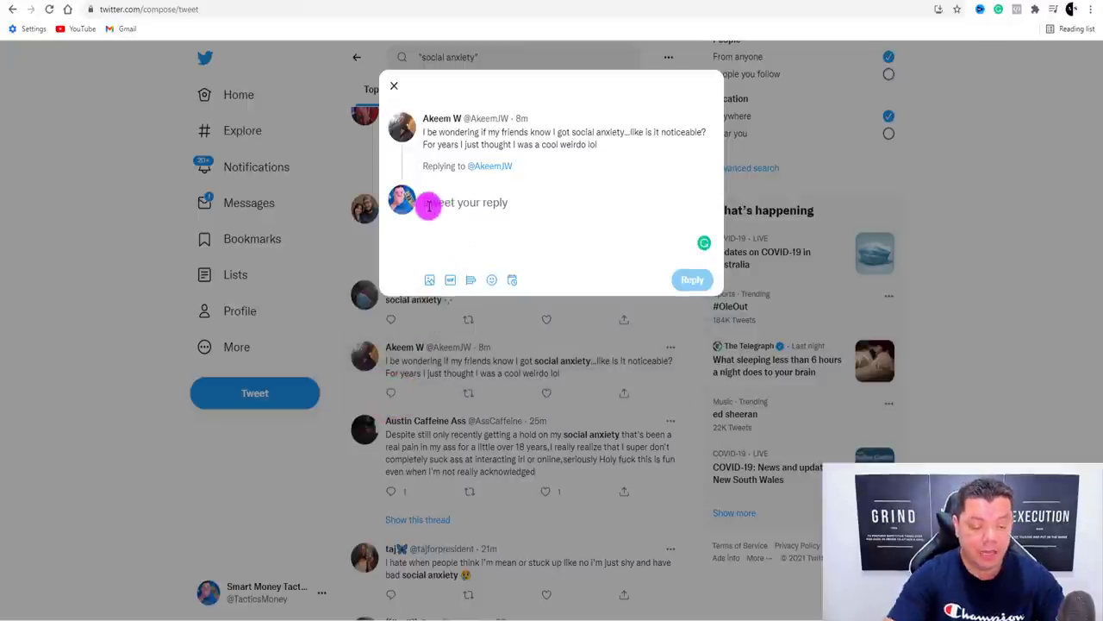
{"action": "type", "text": "Hi"}
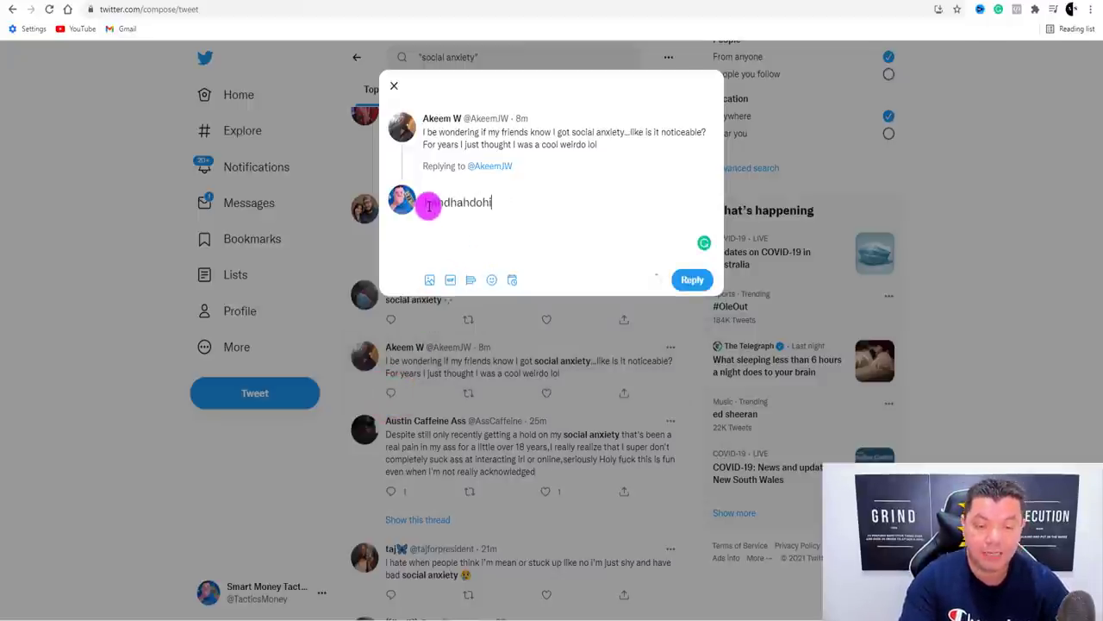
{"action": "key", "text": "ctrl+v"}
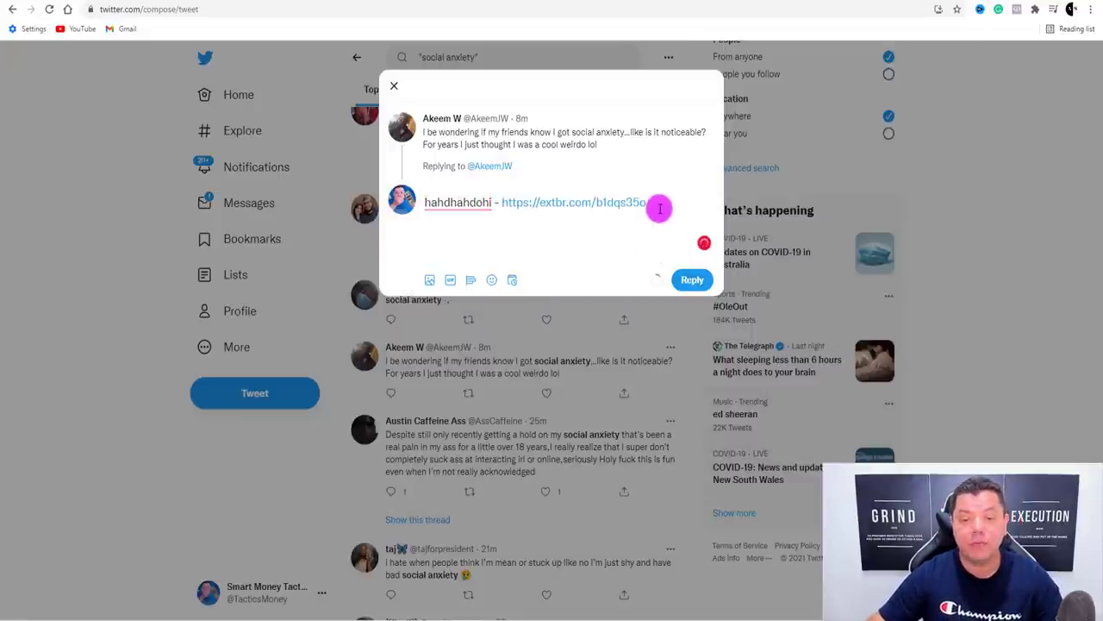
{"action": "left_click_drag", "start_coordinate": [657, 204], "coordinate": [426, 199]}
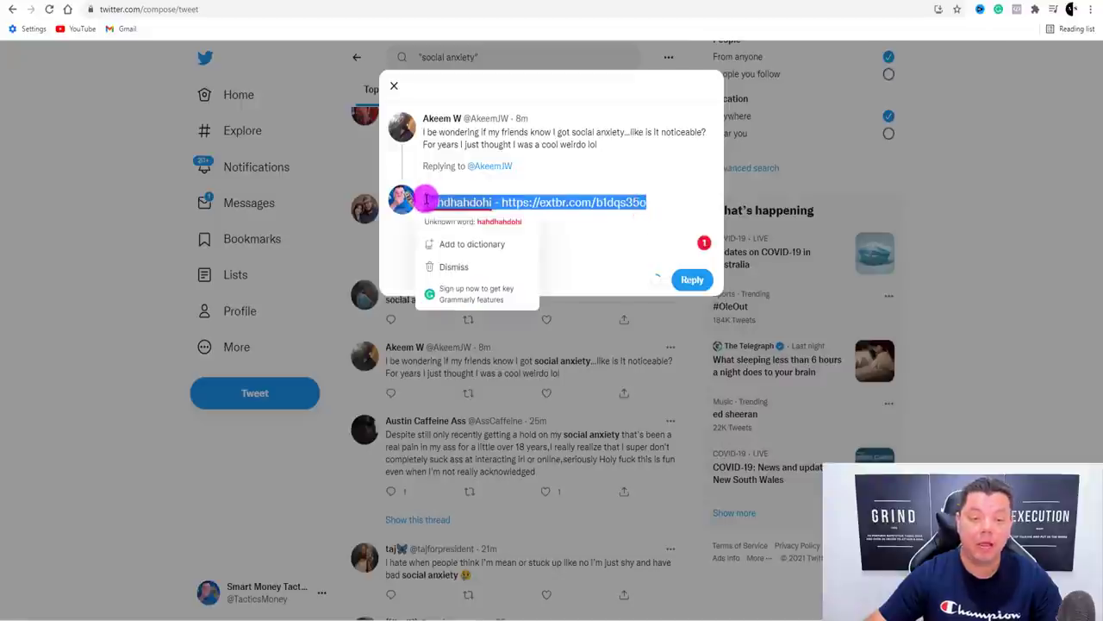
{"action": "key", "text": "BackSpace"}
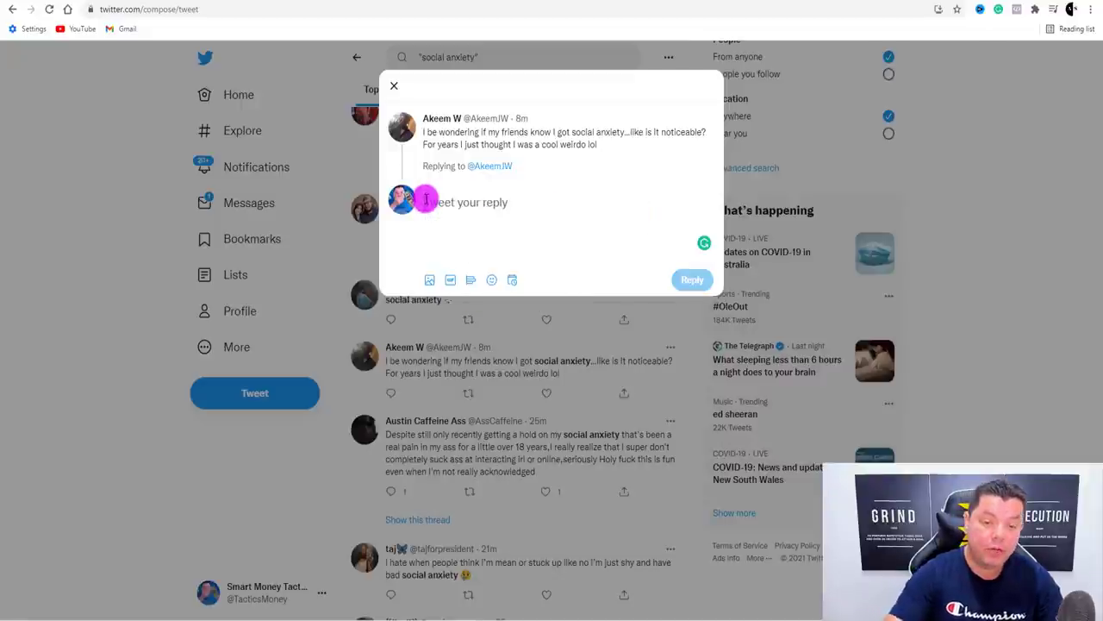
{"action": "left_click", "coordinate": [394, 86]}
Step: Examine further top "social anxiety" tweets down the results to judge how many people could be replied to
{"action": "scroll", "coordinate": [461, 267], "scroll_direction": "down", "scroll_amount": 3}
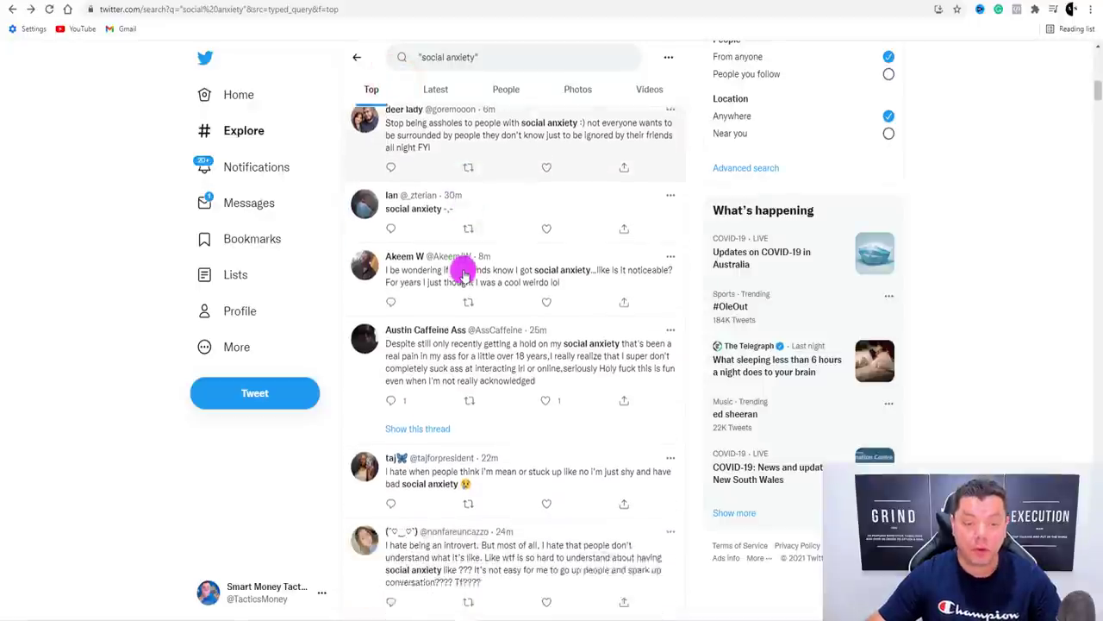
{"action": "scroll", "coordinate": [470, 271], "scroll_direction": "down", "scroll_amount": 4}
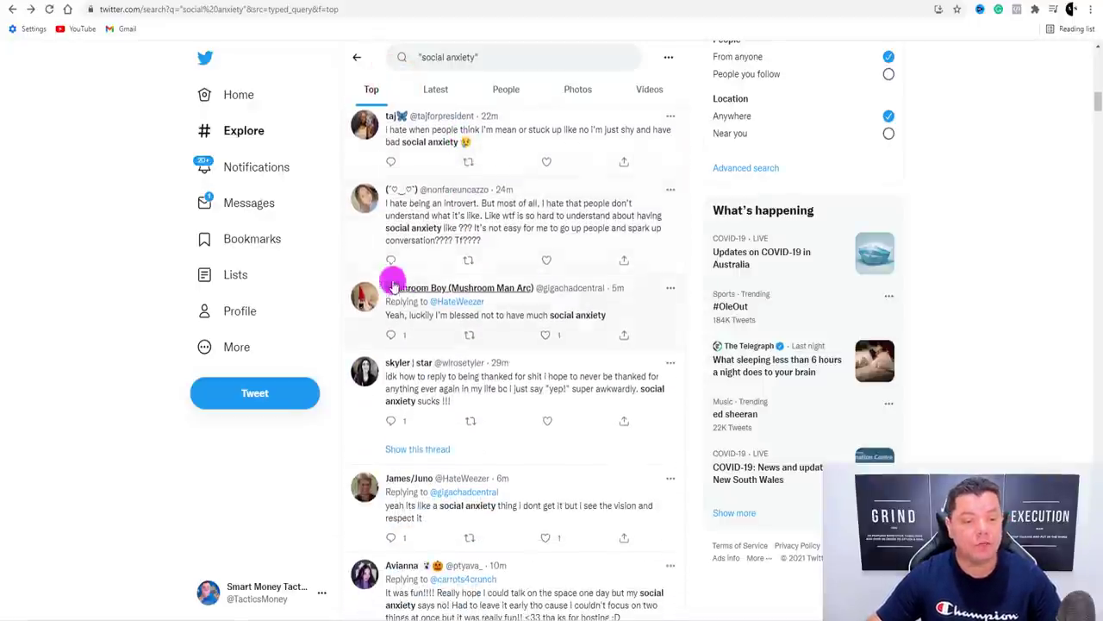
{"action": "scroll", "coordinate": [627, 287], "scroll_direction": "down", "scroll_amount": 2}
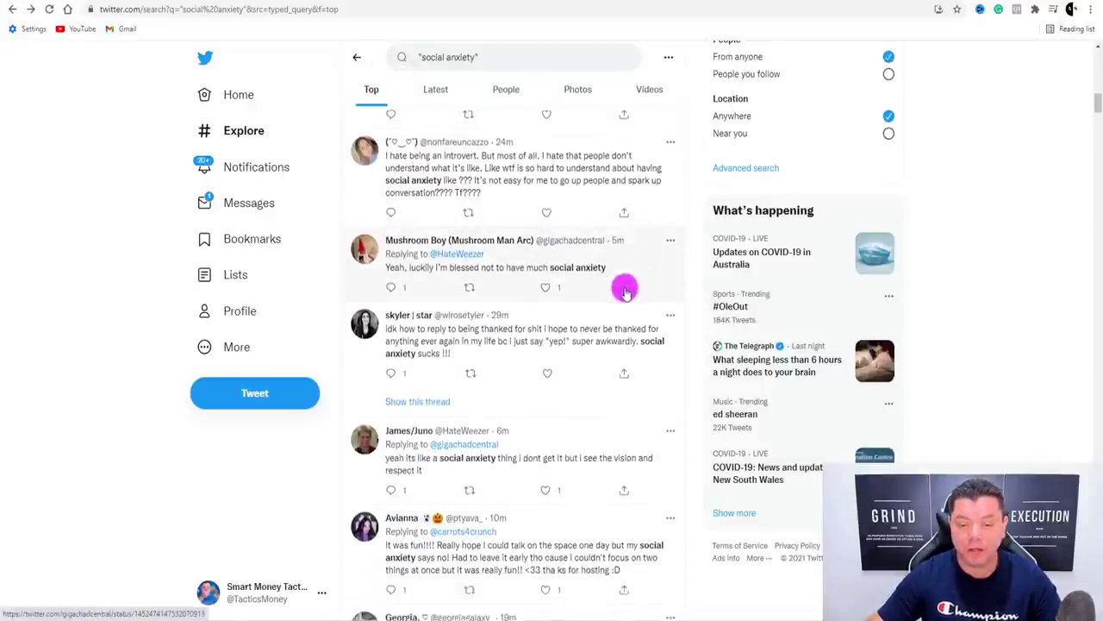
{"action": "scroll", "coordinate": [524, 231], "scroll_direction": "down", "scroll_amount": 5}
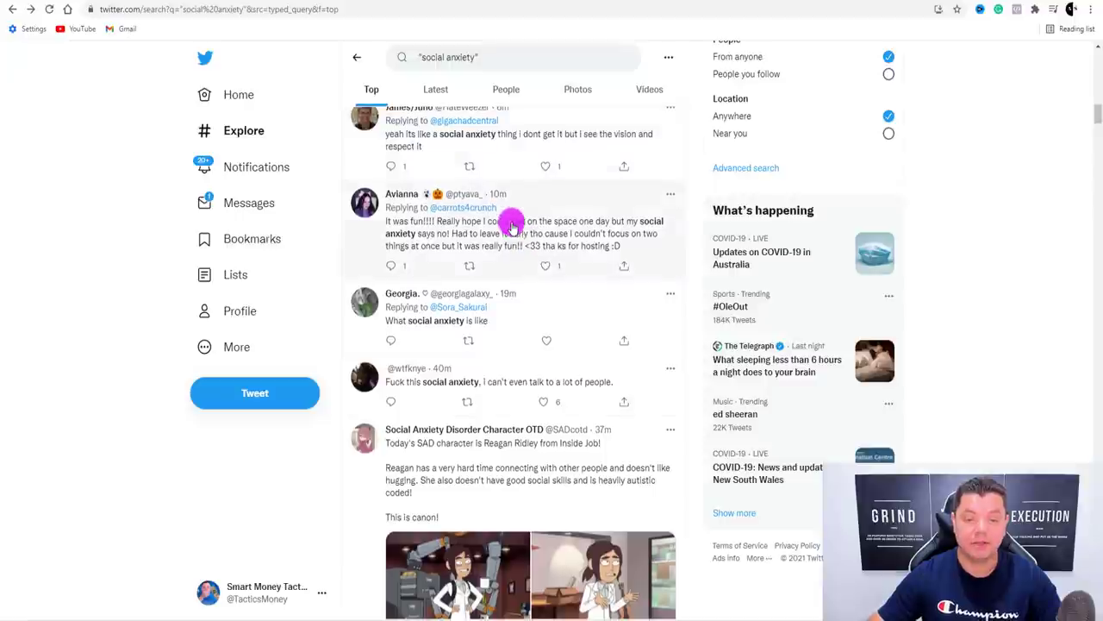
{"action": "scroll", "coordinate": [507, 193], "scroll_direction": "down", "scroll_amount": 2}
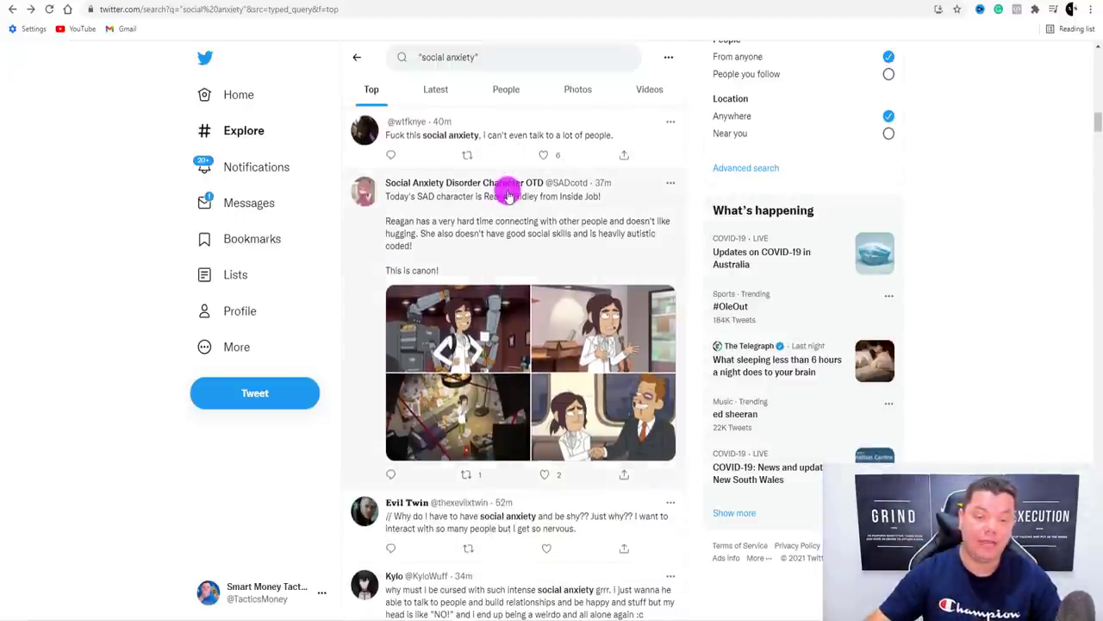
{"action": "scroll", "coordinate": [511, 197], "scroll_direction": "down", "scroll_amount": 3}
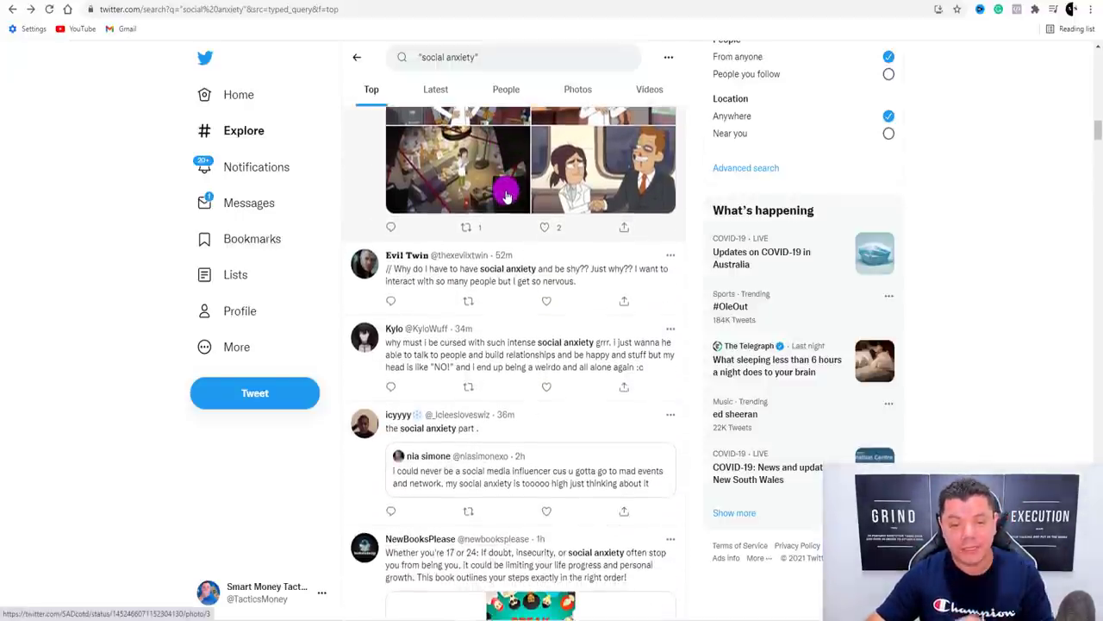
{"action": "scroll", "coordinate": [507, 196], "scroll_direction": "down", "scroll_amount": 2}
{"action": "scroll", "coordinate": [507, 196], "scroll_direction": "down", "scroll_amount": 1}
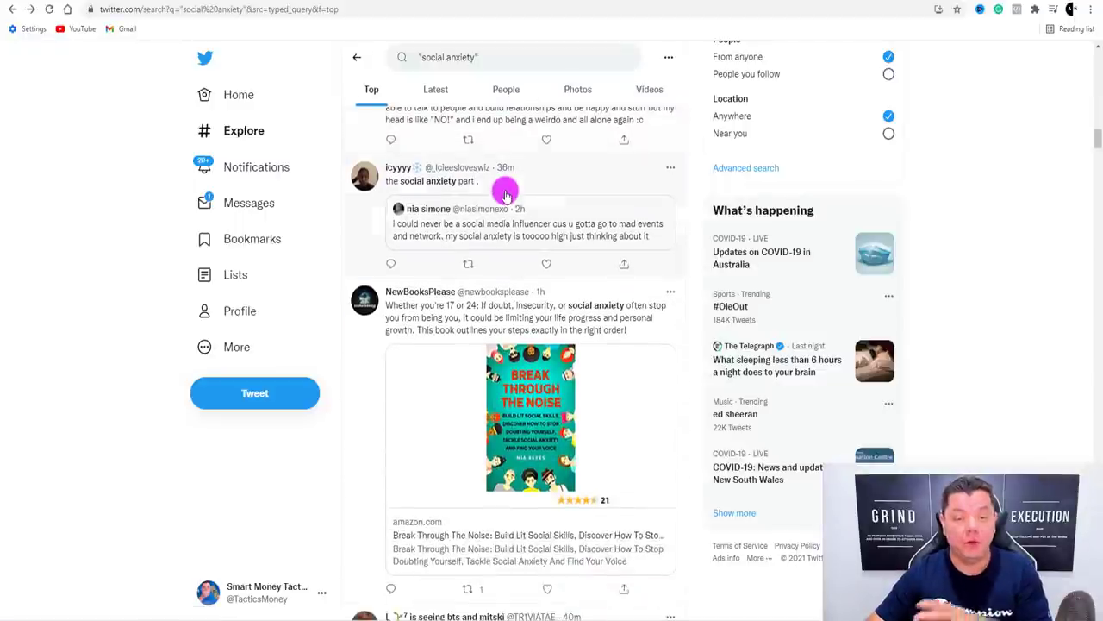
{"action": "scroll", "coordinate": [505, 196], "scroll_direction": "down", "scroll_amount": 5}
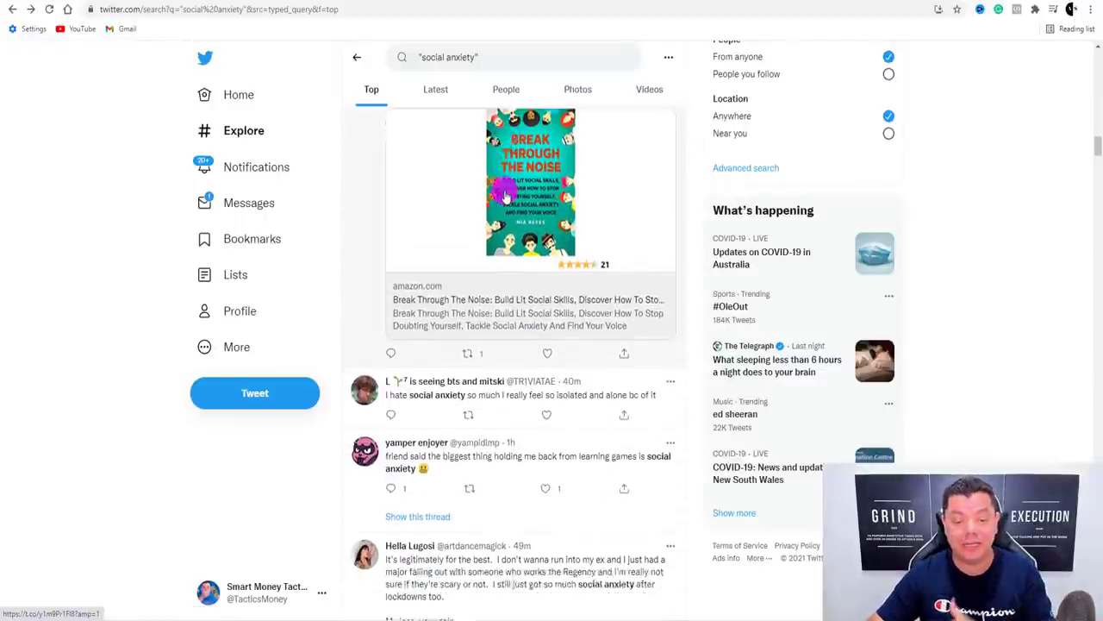
{"action": "scroll", "coordinate": [586, 199], "scroll_direction": "down", "scroll_amount": 1}
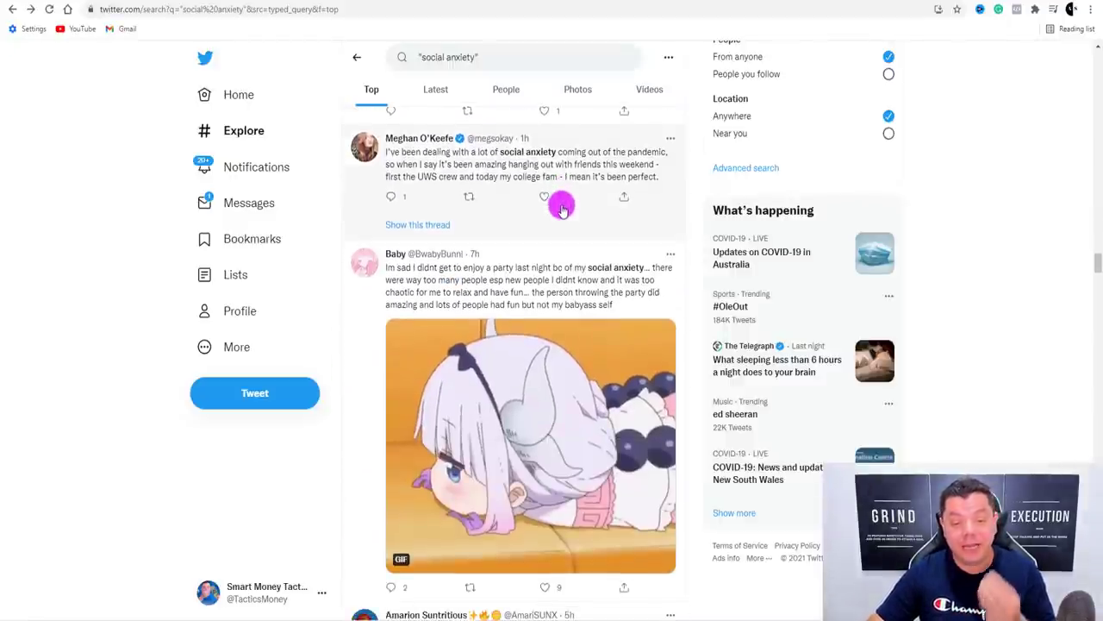
{"action": "scroll", "coordinate": [561, 208], "scroll_direction": "down", "scroll_amount": 3}
{"action": "scroll", "coordinate": [561, 220], "scroll_direction": "down", "scroll_amount": 12}
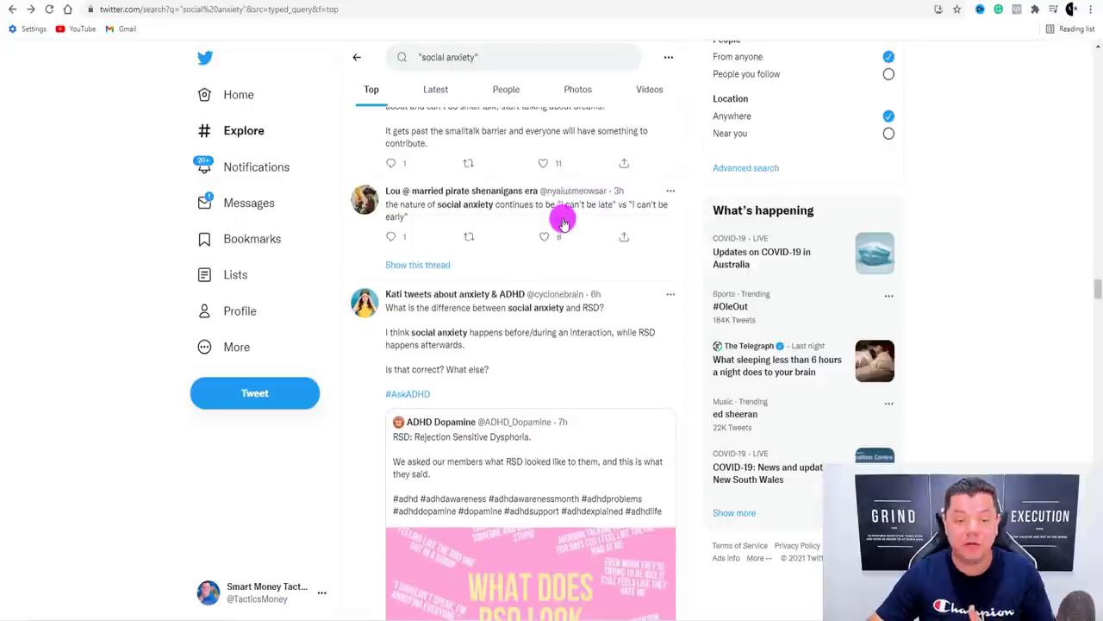
{"action": "scroll", "coordinate": [561, 222], "scroll_direction": "down", "scroll_amount": 8}
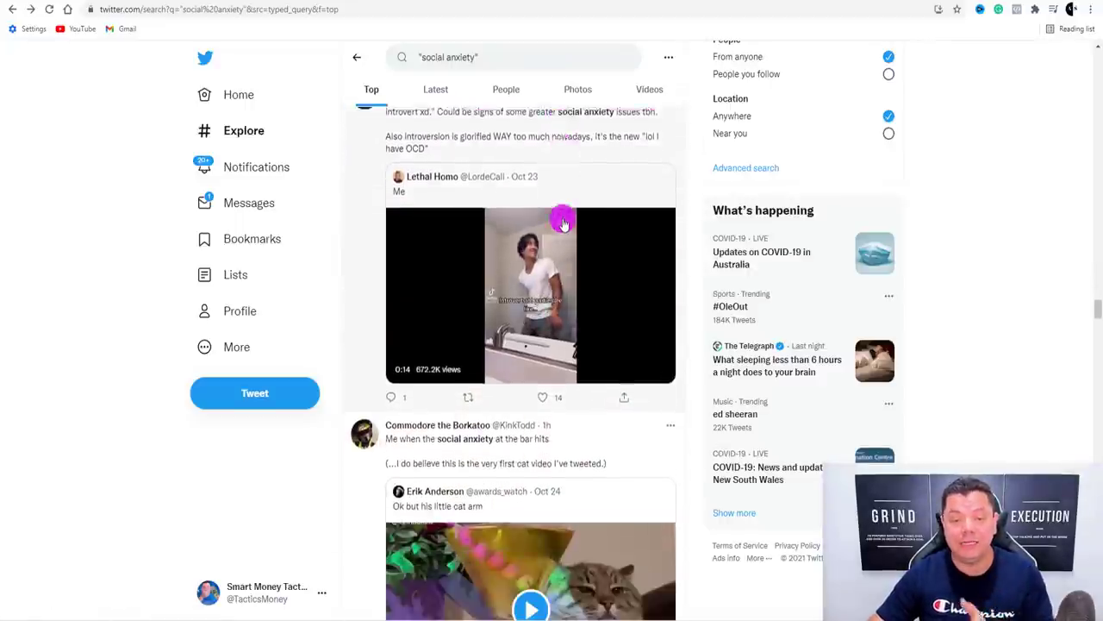
{"action": "scroll", "coordinate": [561, 222], "scroll_direction": "down", "scroll_amount": 6}
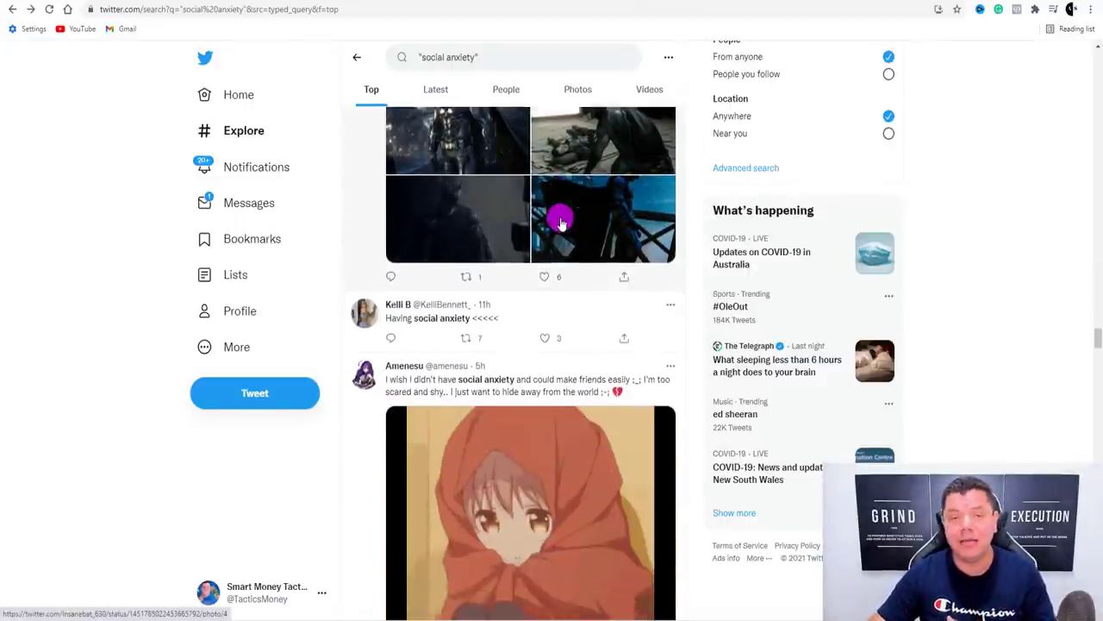
{"action": "scroll", "coordinate": [561, 222], "scroll_direction": "down", "scroll_amount": 1}
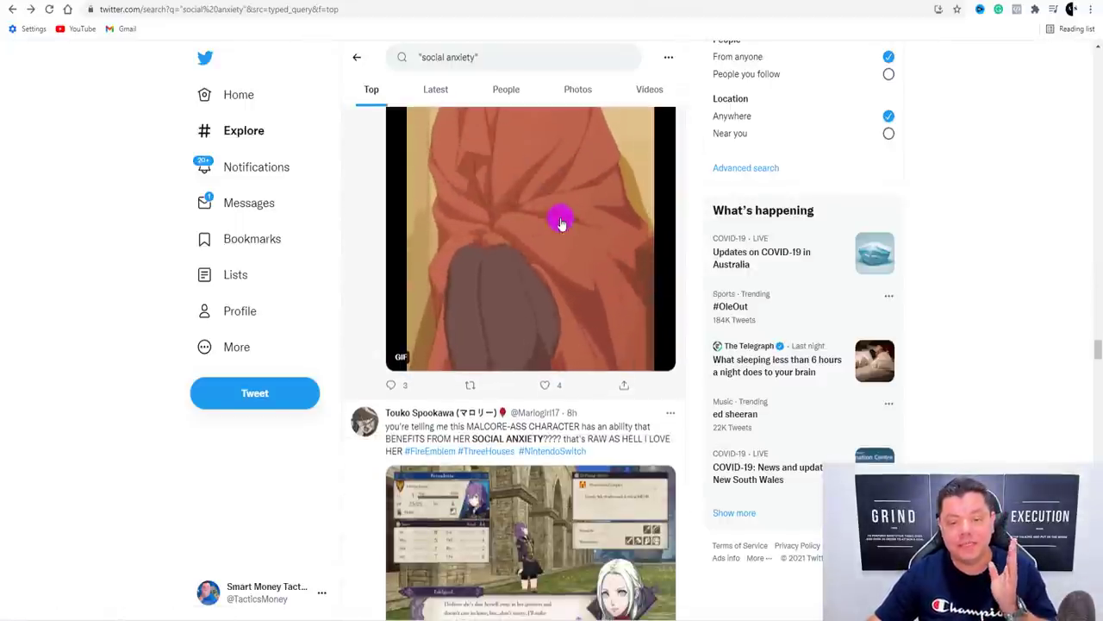
{"action": "scroll", "coordinate": [561, 223], "scroll_direction": "down", "scroll_amount": 5}
{"action": "scroll", "coordinate": [562, 222], "scroll_direction": "down", "scroll_amount": 5}
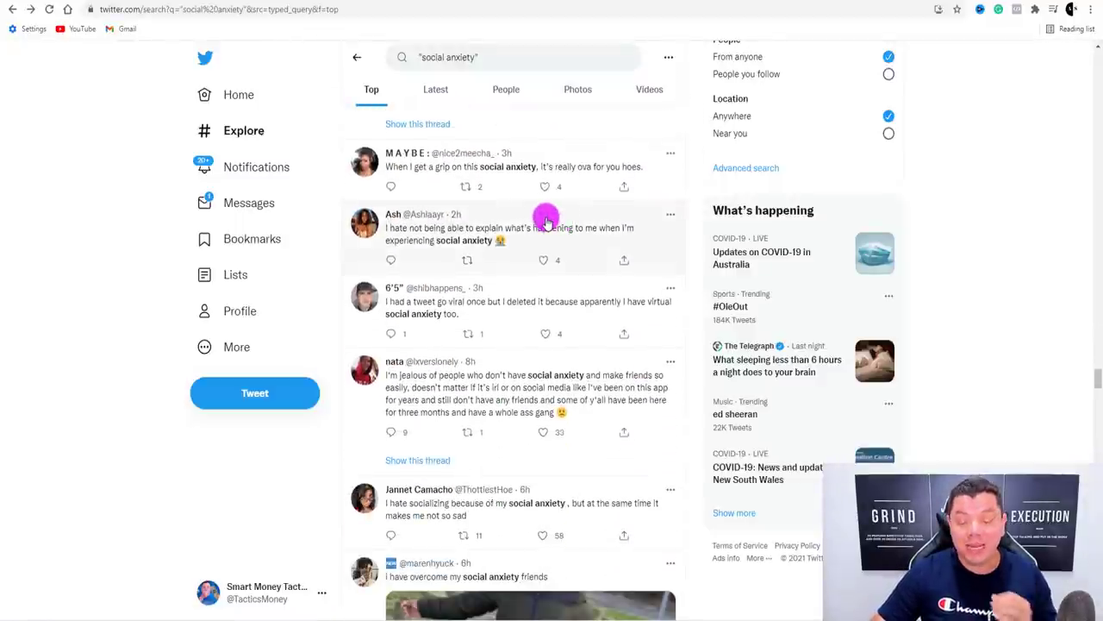
Step: Switch to the Facebook group search for "Socail Anxiety" and review the listed support groups, their member counts and daily posts
{"action": "left_click", "coordinate": [507, 2]}
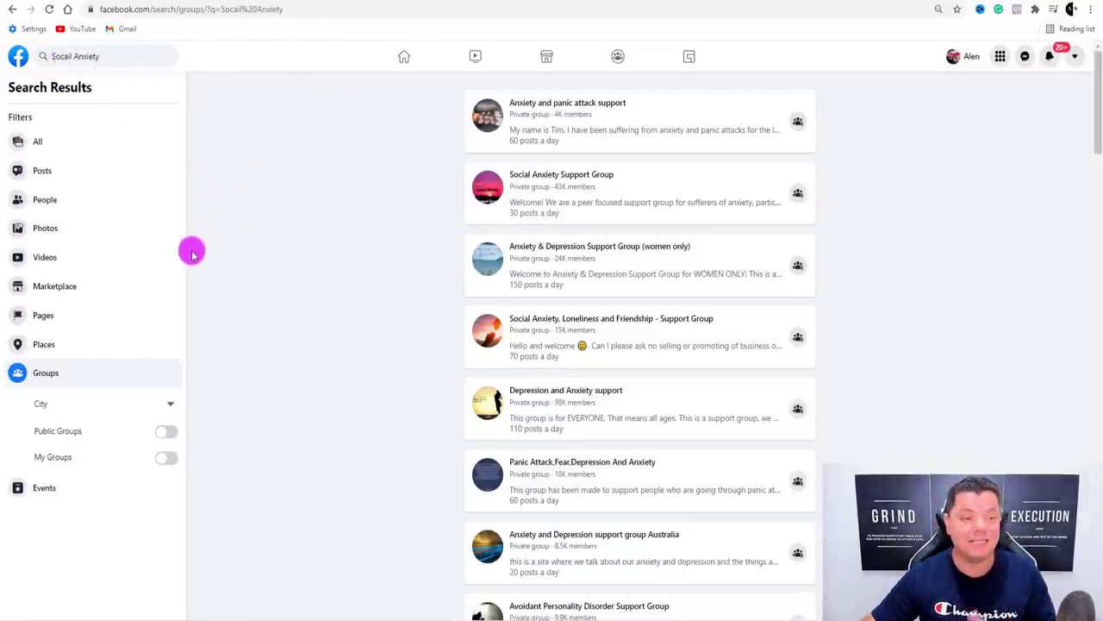
{"action": "scroll", "coordinate": [534, 112], "scroll_direction": "down", "scroll_amount": 6}
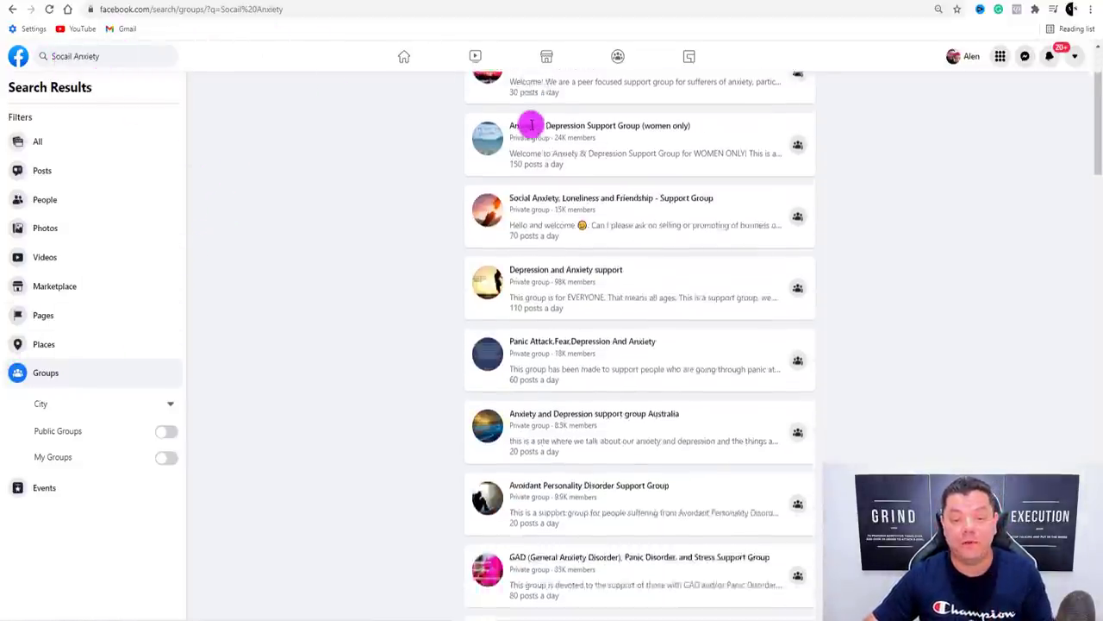
{"action": "scroll", "coordinate": [593, 166], "scroll_direction": "up", "scroll_amount": 6}
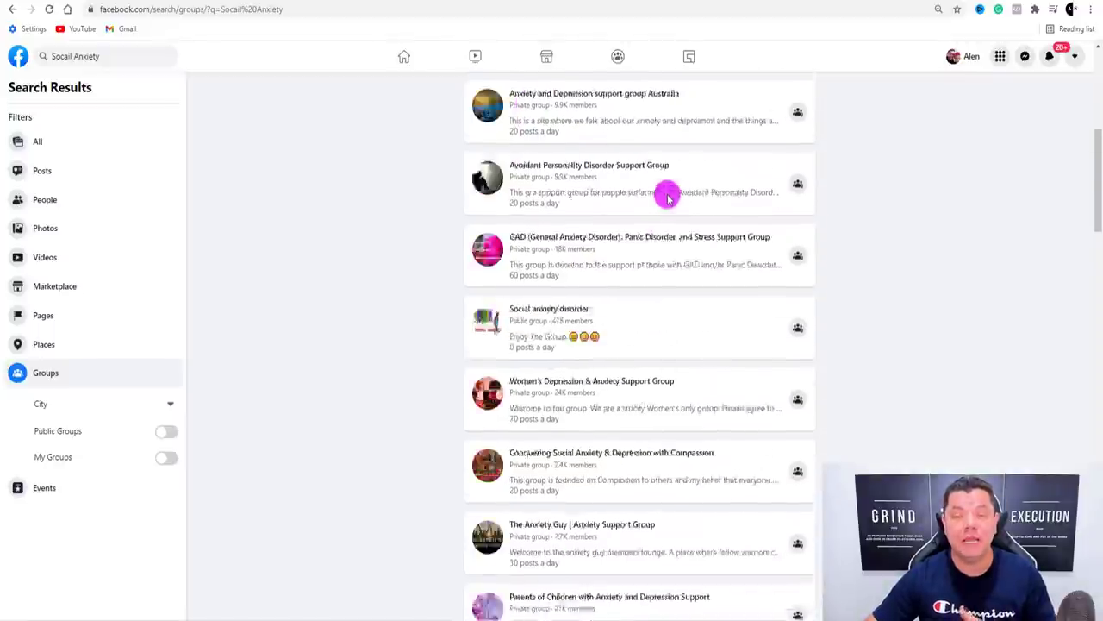
{"action": "scroll", "coordinate": [569, 158], "scroll_direction": "down", "scroll_amount": 2}
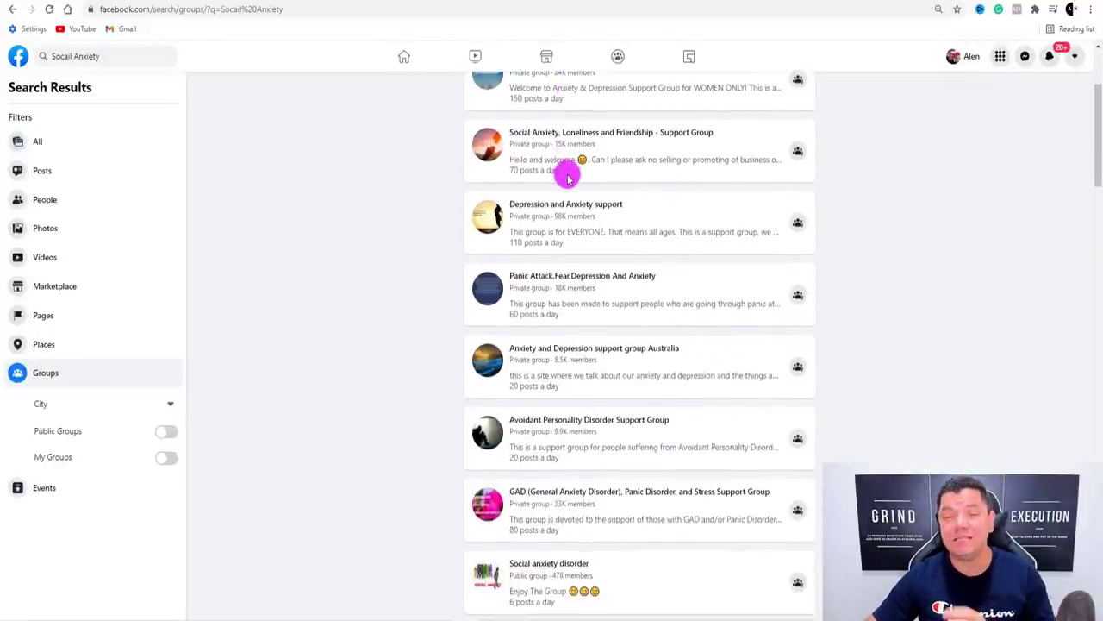
Step: Look through the remaining "Socail Anxiety" group results and return to the first ones, comparing member counts and post frequency
{"action": "scroll", "coordinate": [566, 175], "scroll_direction": "down", "scroll_amount": 3}
{"action": "mouse_move", "coordinate": [630, 249]}
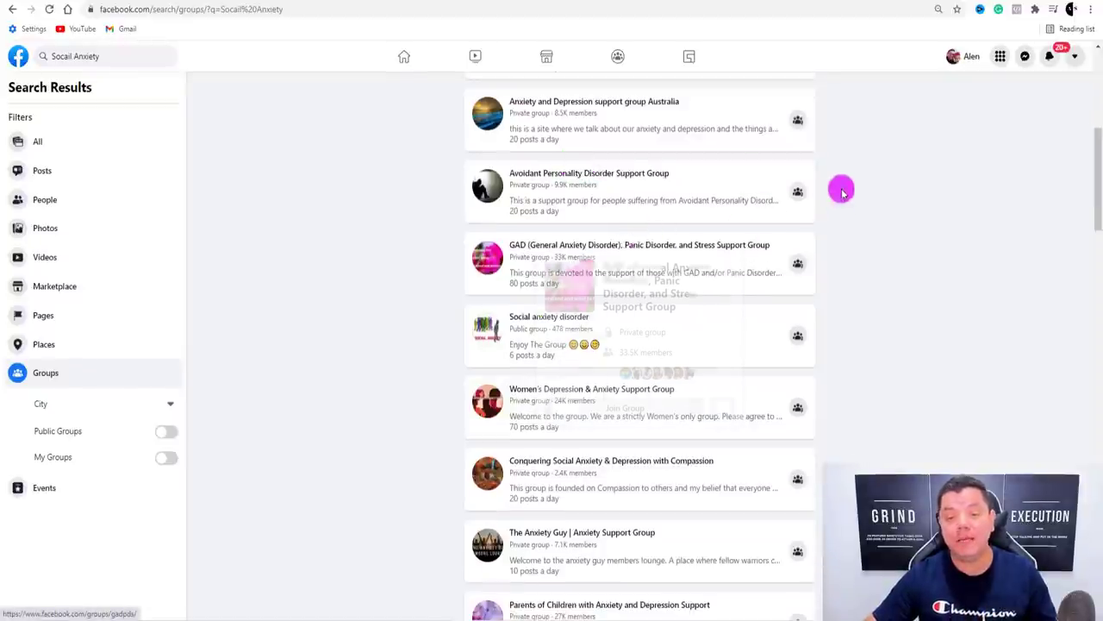
{"action": "scroll", "coordinate": [729, 284], "scroll_direction": "down", "scroll_amount": 3}
{"action": "scroll", "coordinate": [729, 285], "scroll_direction": "down", "scroll_amount": 2}
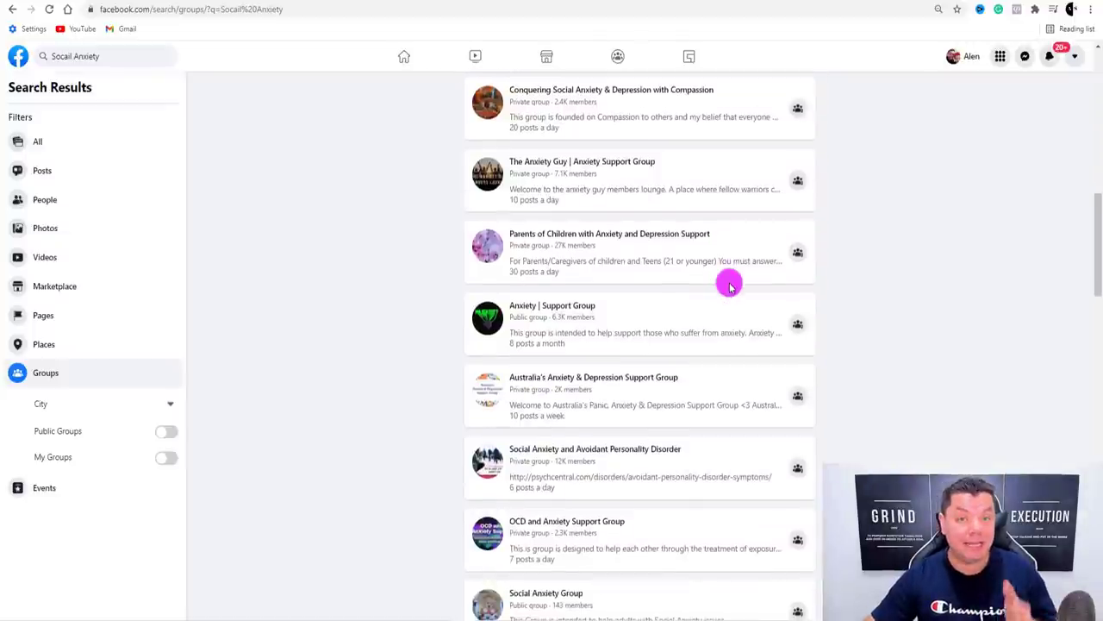
{"action": "scroll", "coordinate": [726, 283], "scroll_direction": "down", "scroll_amount": 3}
{"action": "scroll", "coordinate": [715, 275], "scroll_direction": "down", "scroll_amount": 2}
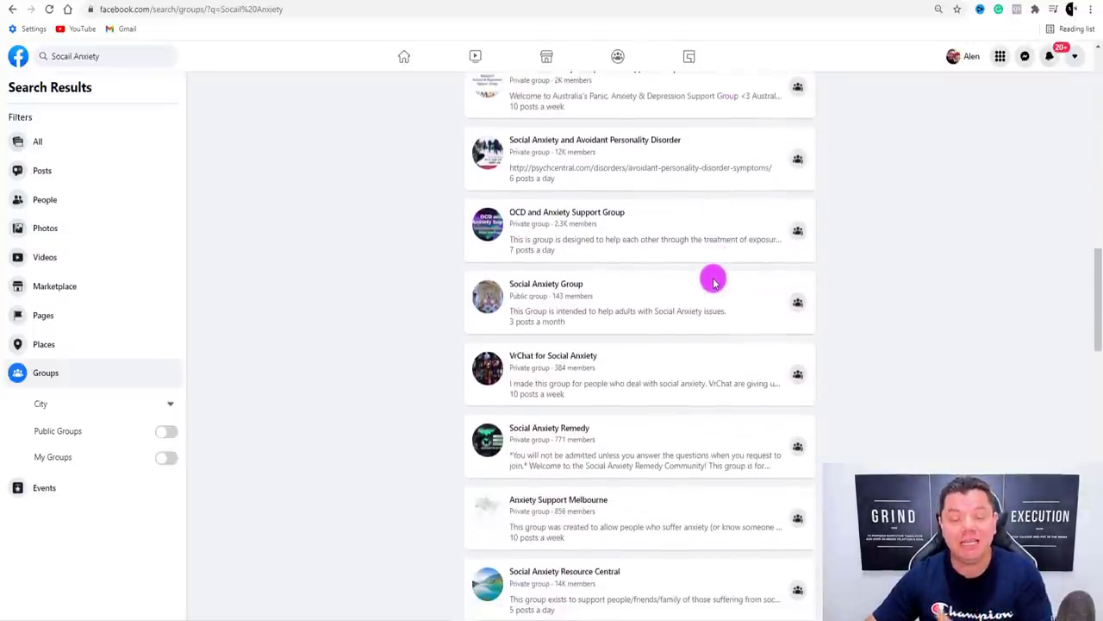
{"action": "scroll", "coordinate": [714, 283], "scroll_direction": "down", "scroll_amount": 4}
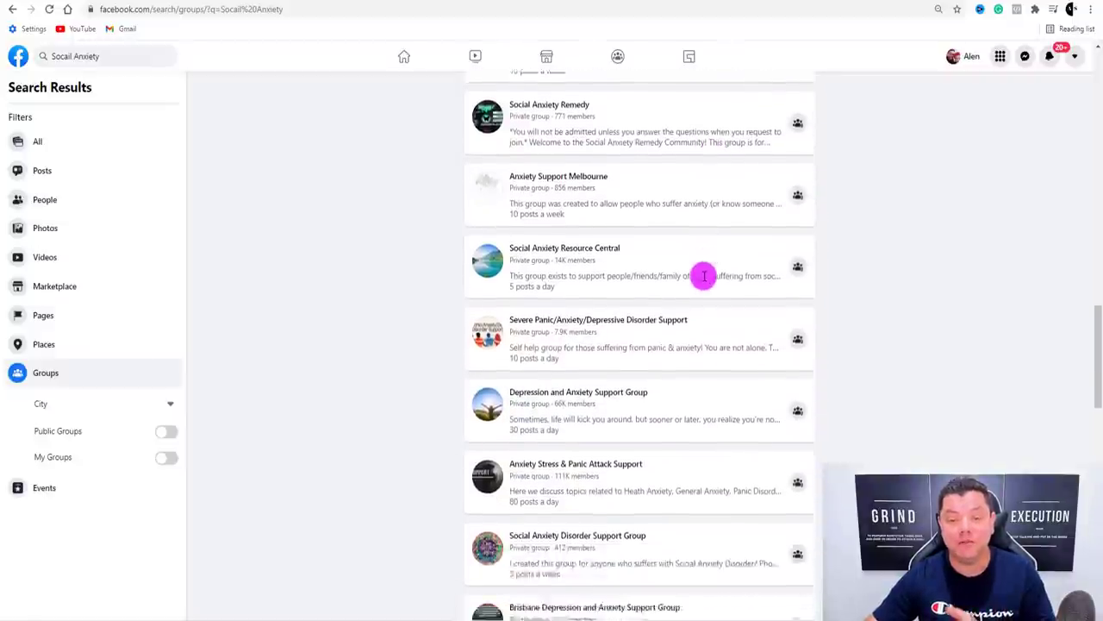
{"action": "scroll", "coordinate": [704, 276], "scroll_direction": "down", "scroll_amount": 3}
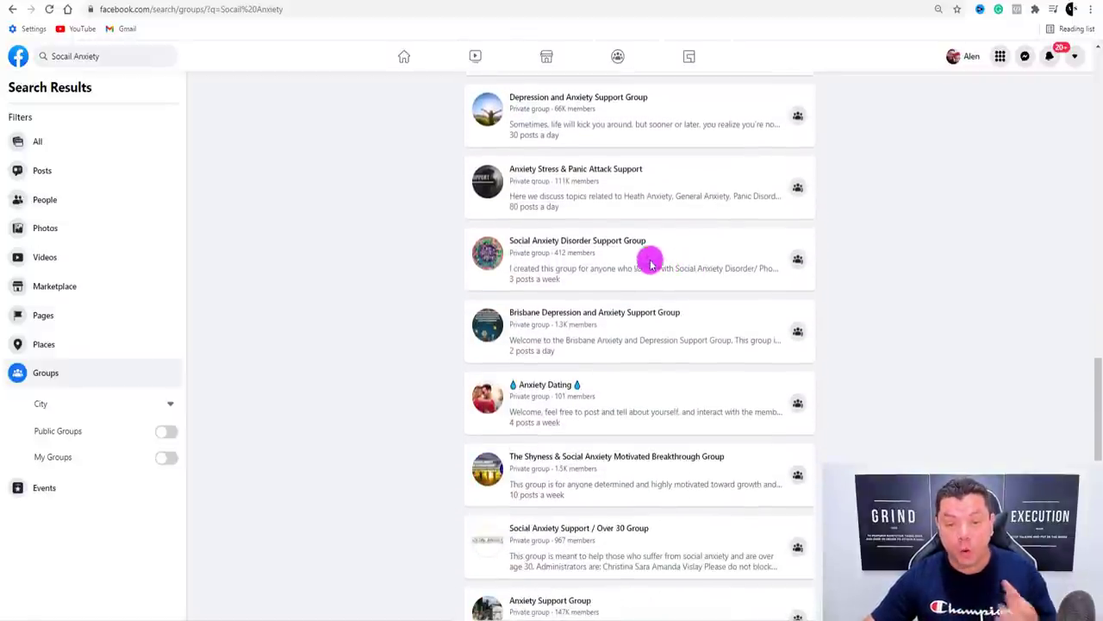
{"action": "scroll", "coordinate": [600, 250], "scroll_direction": "up", "scroll_amount": 10}
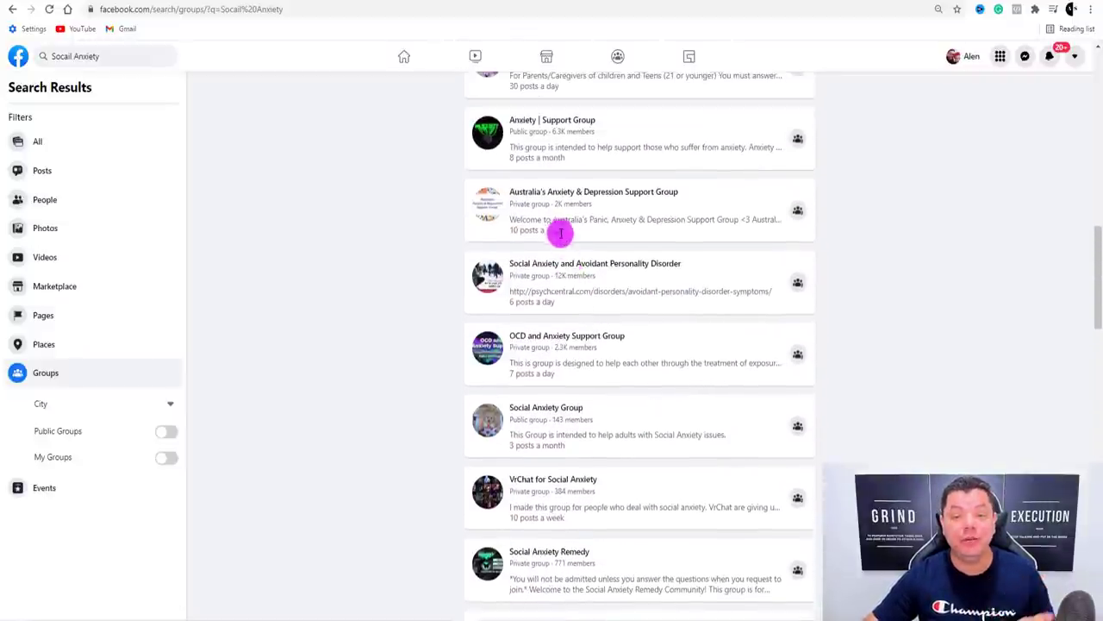
{"action": "scroll", "coordinate": [556, 226], "scroll_direction": "up", "scroll_amount": 5}
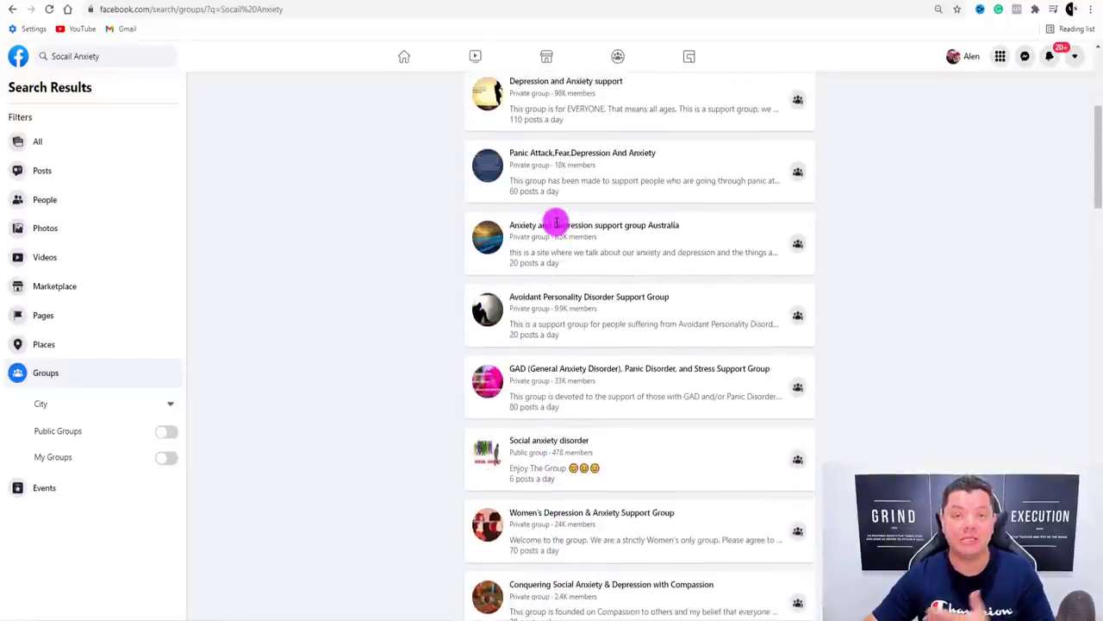
{"action": "scroll", "coordinate": [556, 226], "scroll_direction": "up", "scroll_amount": 3}
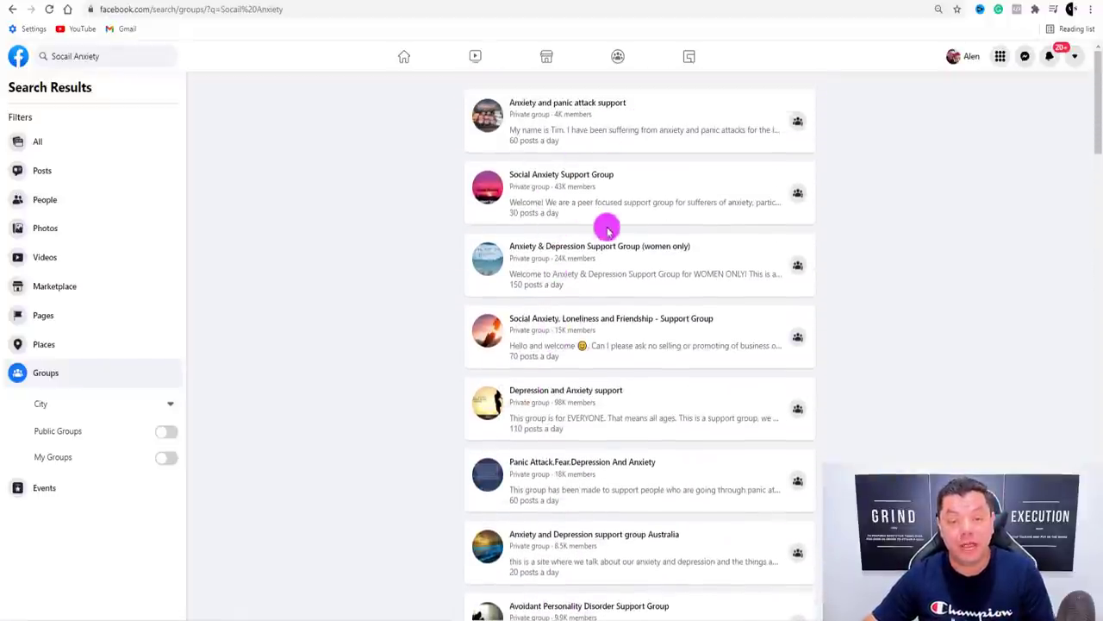
Step: Review the Facebook group results for the related topics "Public speaking" and "Stress management"
{"action": "scroll", "coordinate": [604, 225], "scroll_direction": "down", "scroll_amount": 1}
{"action": "scroll", "coordinate": [603, 241], "scroll_direction": "down", "scroll_amount": 3}
{"action": "scroll", "coordinate": [603, 241], "scroll_direction": "up", "scroll_amount": 4}
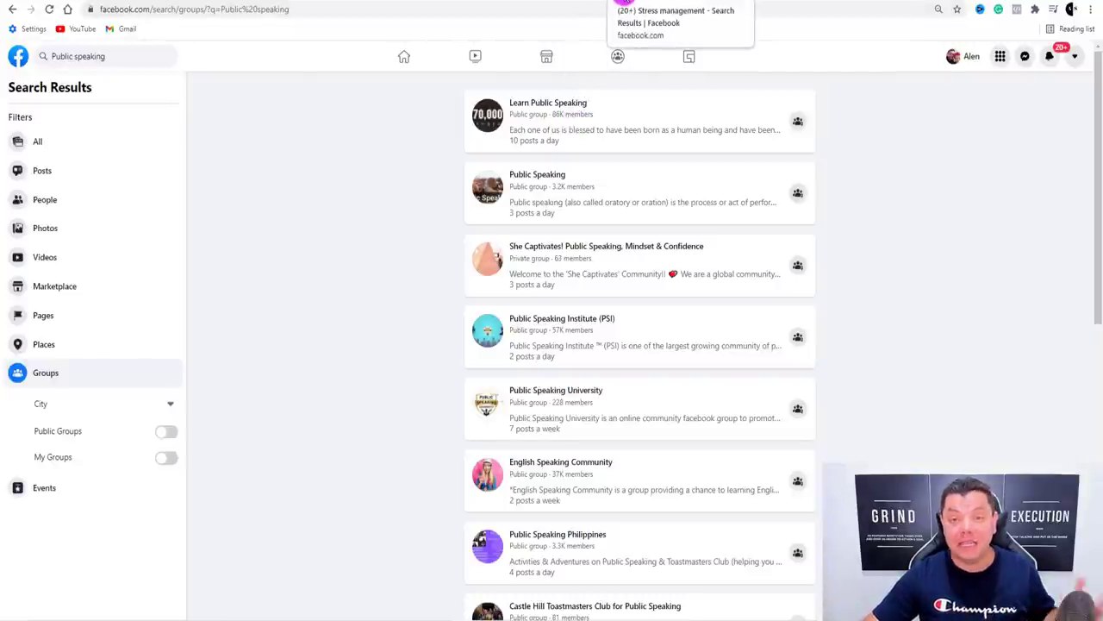
{"action": "left_click", "coordinate": [624, 3]}
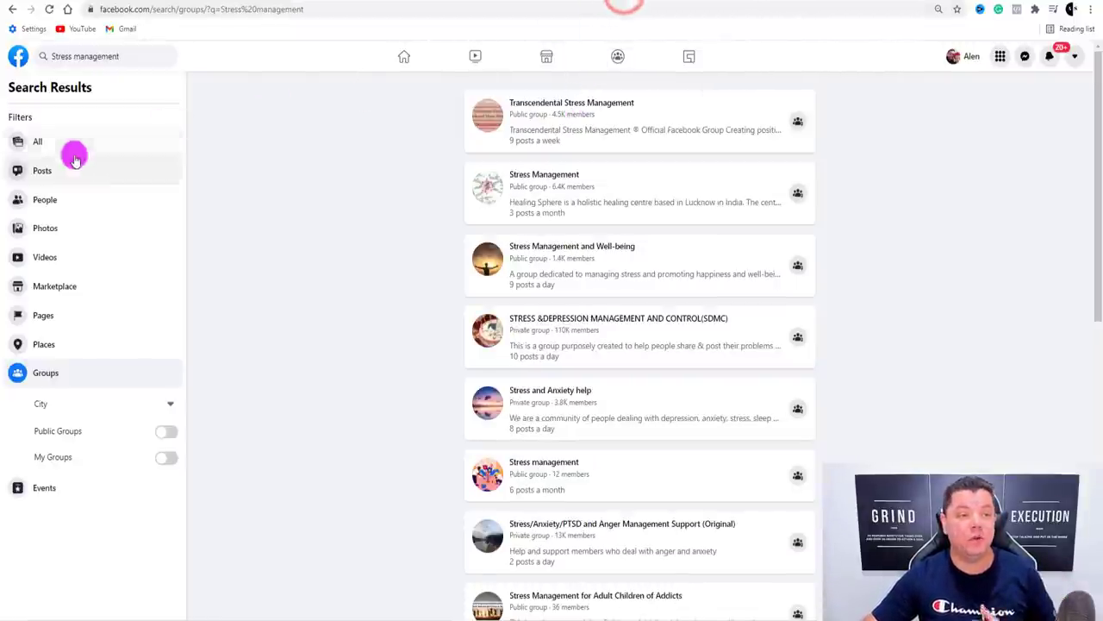
{"action": "scroll", "coordinate": [624, 161], "scroll_direction": "down", "scroll_amount": 4}
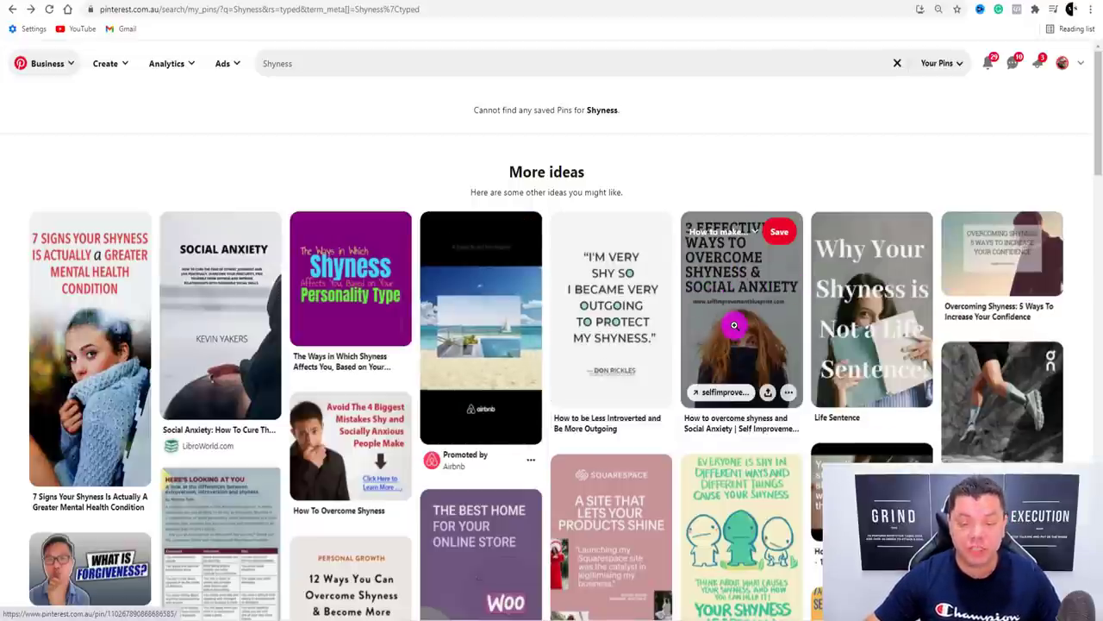
Step: Browse the Pinterest ideas for "Shyness" and open the pin "How to overcome shyness and Social Anxiety"
{"action": "scroll", "coordinate": [734, 325], "scroll_direction": "down", "scroll_amount": 7}
{"action": "scroll", "coordinate": [509, 319], "scroll_direction": "down", "scroll_amount": 3}
{"action": "scroll", "coordinate": [778, 364], "scroll_direction": "up", "scroll_amount": 8}
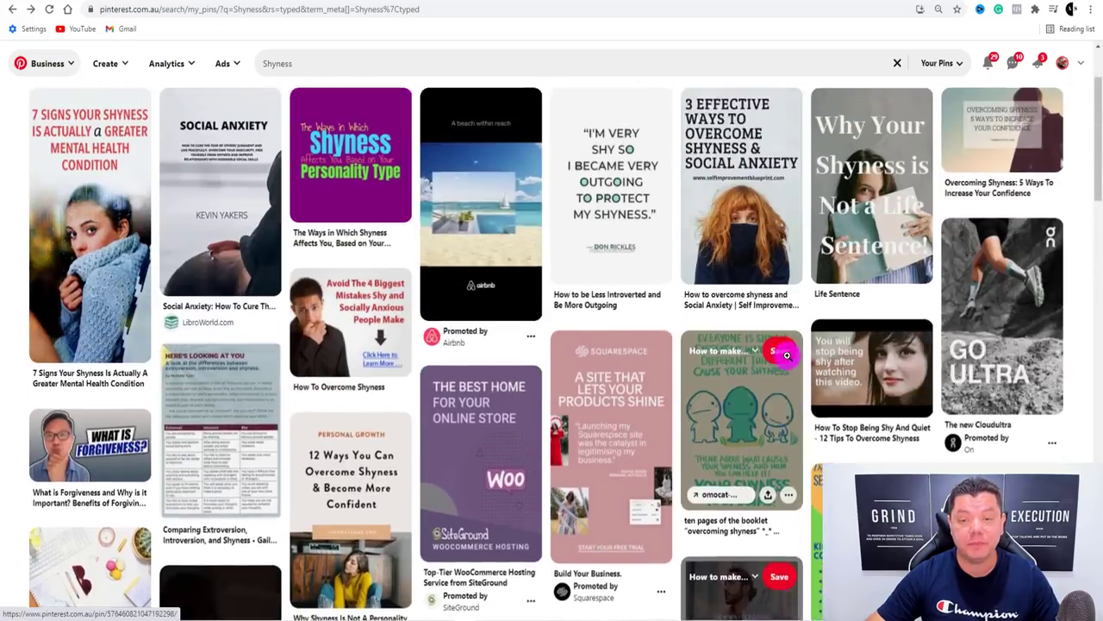
{"action": "scroll", "coordinate": [780, 354], "scroll_direction": "up", "scroll_amount": 2}
{"action": "left_click", "coordinate": [720, 274]}
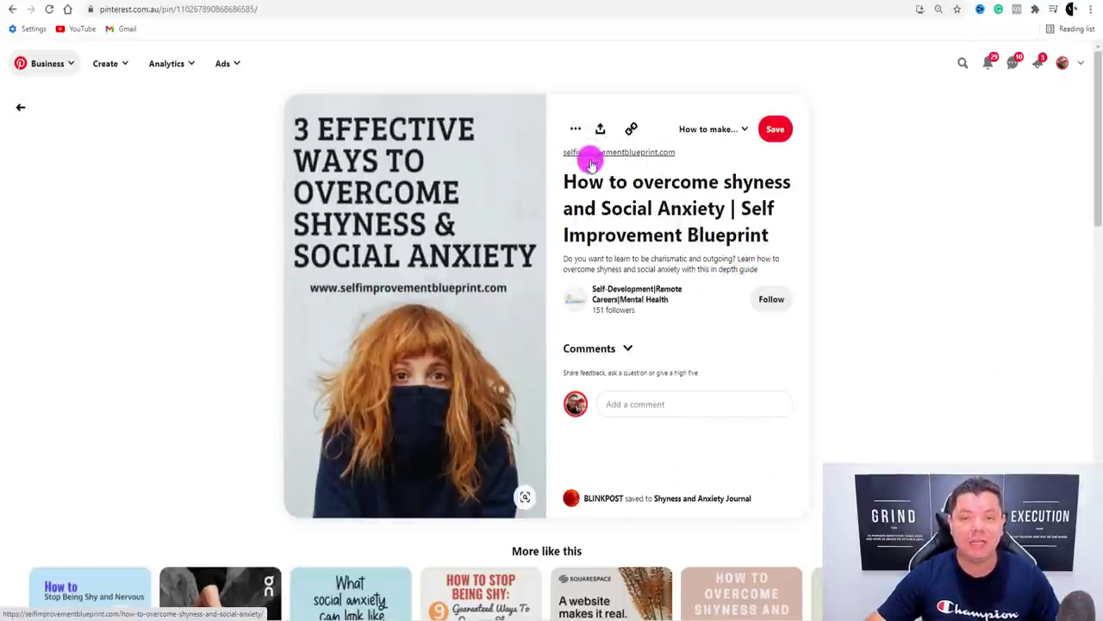
Step: Start a blank Pin in Pinterest, then switch to Canva and find templates for "pinterest pins"
{"action": "left_click", "coordinate": [122, 66]}
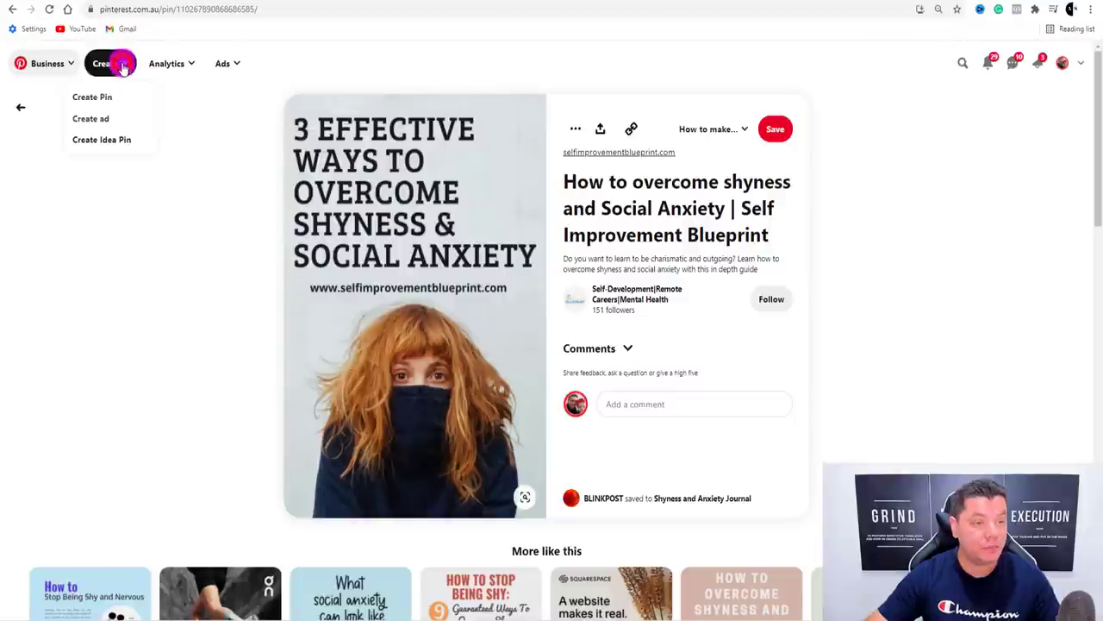
{"action": "left_click", "coordinate": [99, 93]}
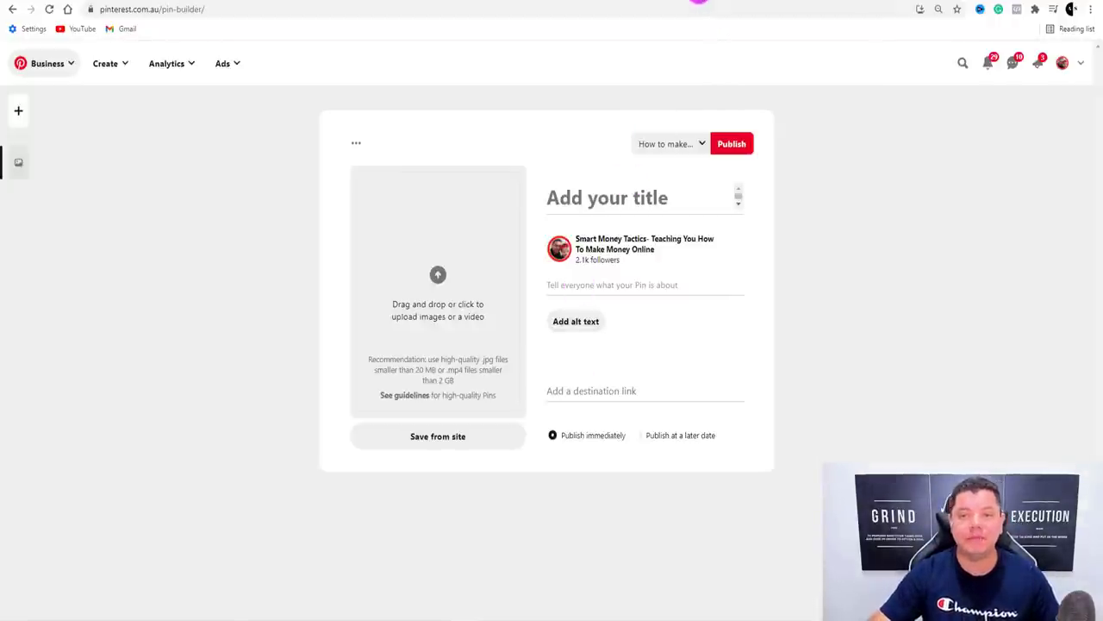
{"action": "left_click", "coordinate": [721, 3]}
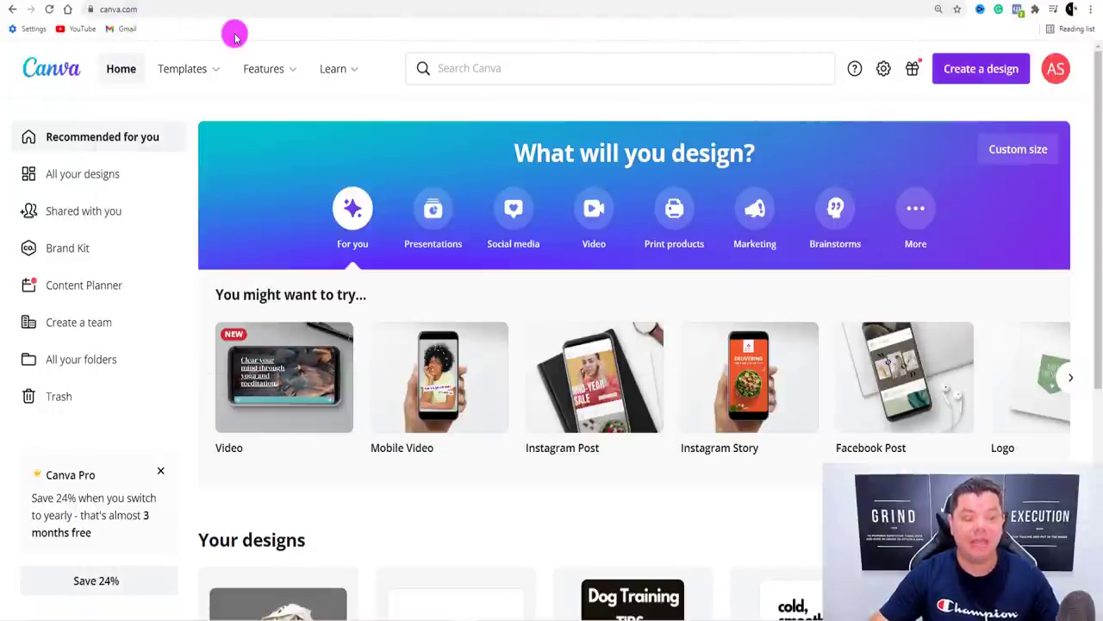
{"action": "left_click", "coordinate": [453, 69]}
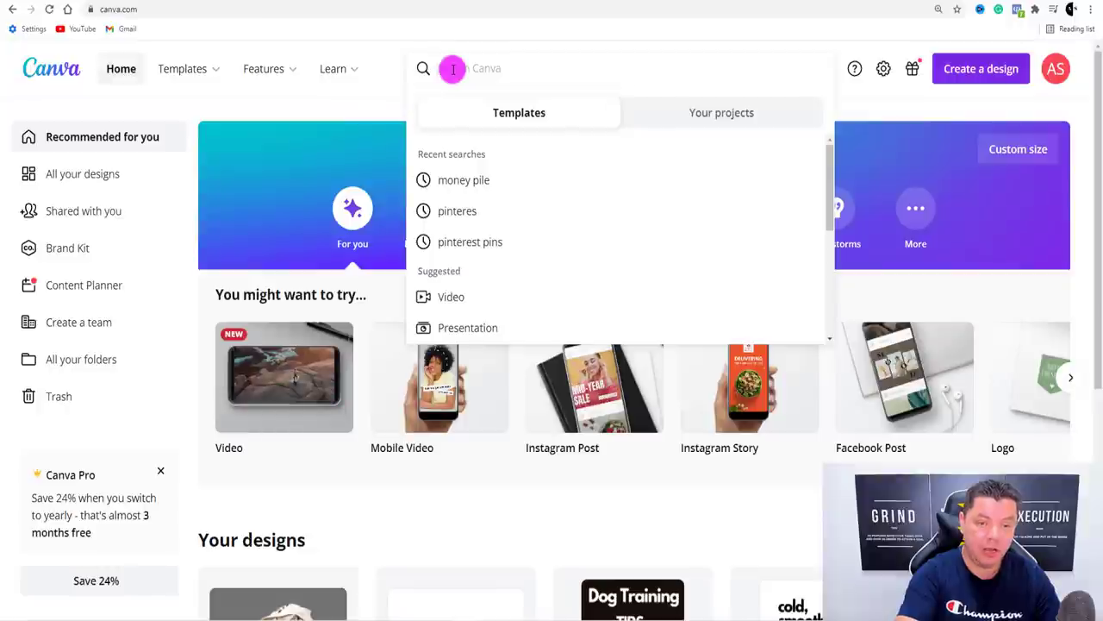
{"action": "left_click", "coordinate": [481, 243]}
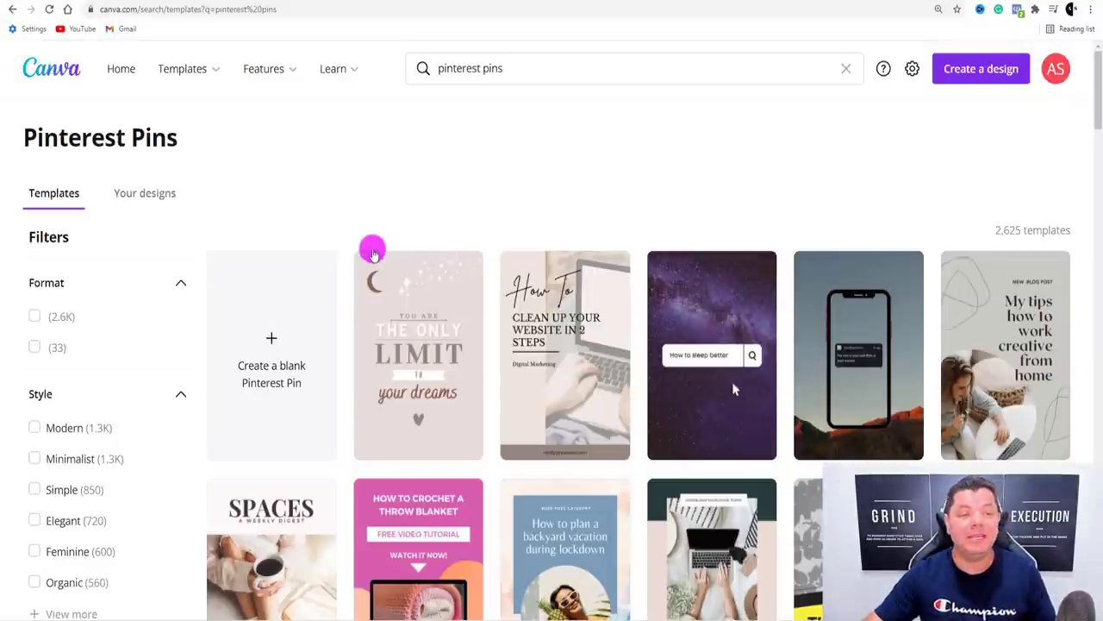
Step: Return to Pinterest and review the business profile's followers, monthly views and created pins
{"action": "left_click", "coordinate": [544, 1]}
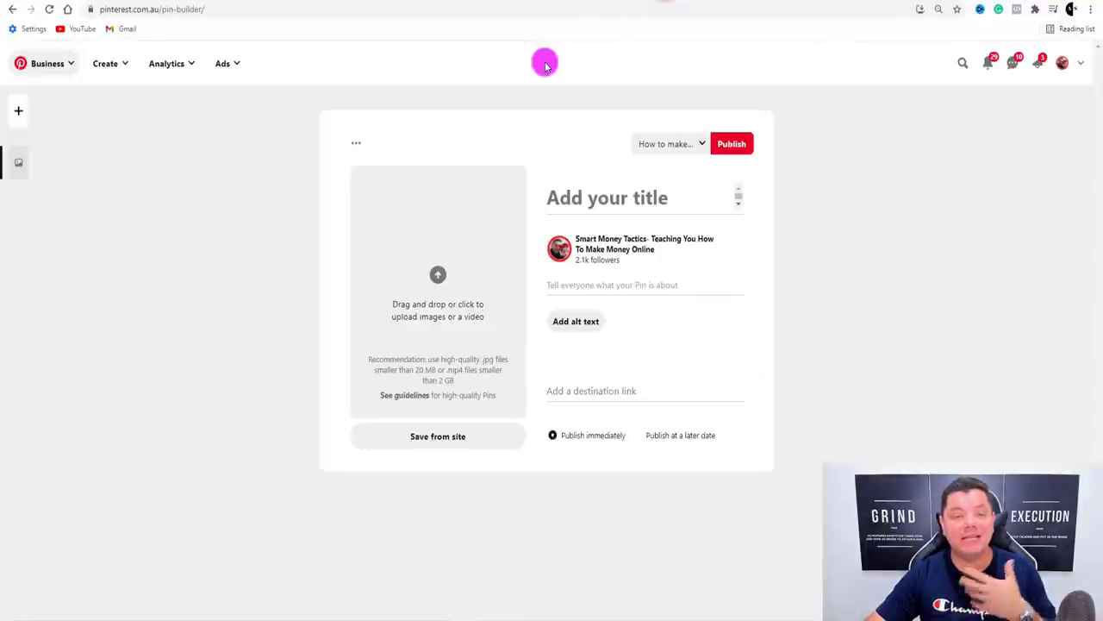
{"action": "left_click", "coordinate": [1067, 65]}
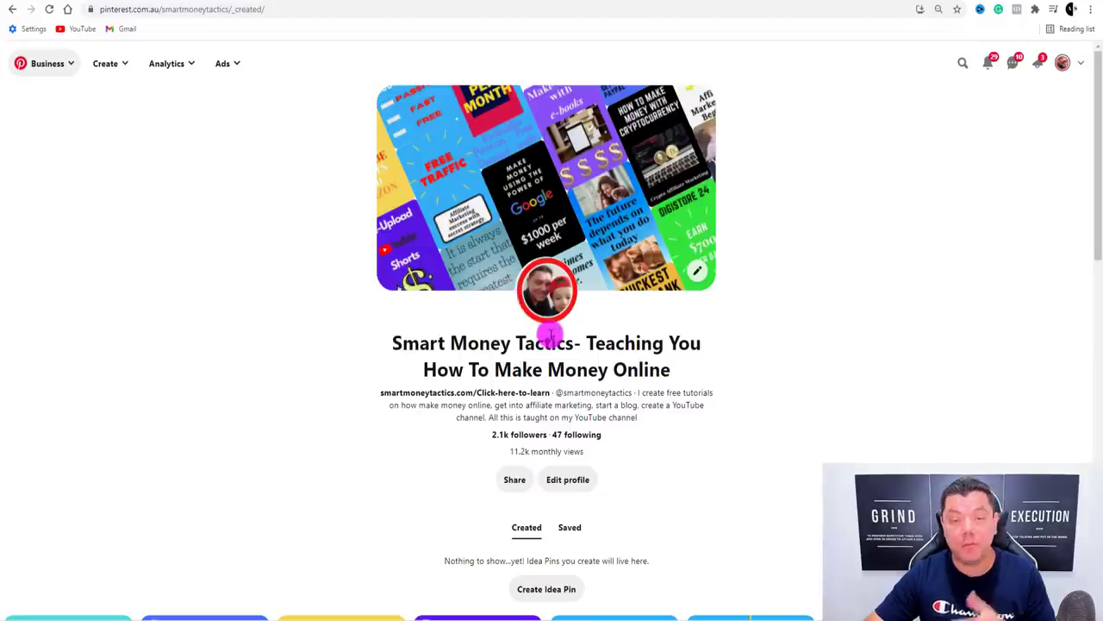
{"action": "scroll", "coordinate": [428, 337], "scroll_direction": "down", "scroll_amount": 4}
{"action": "scroll", "coordinate": [551, 278], "scroll_direction": "up", "scroll_amount": 2}
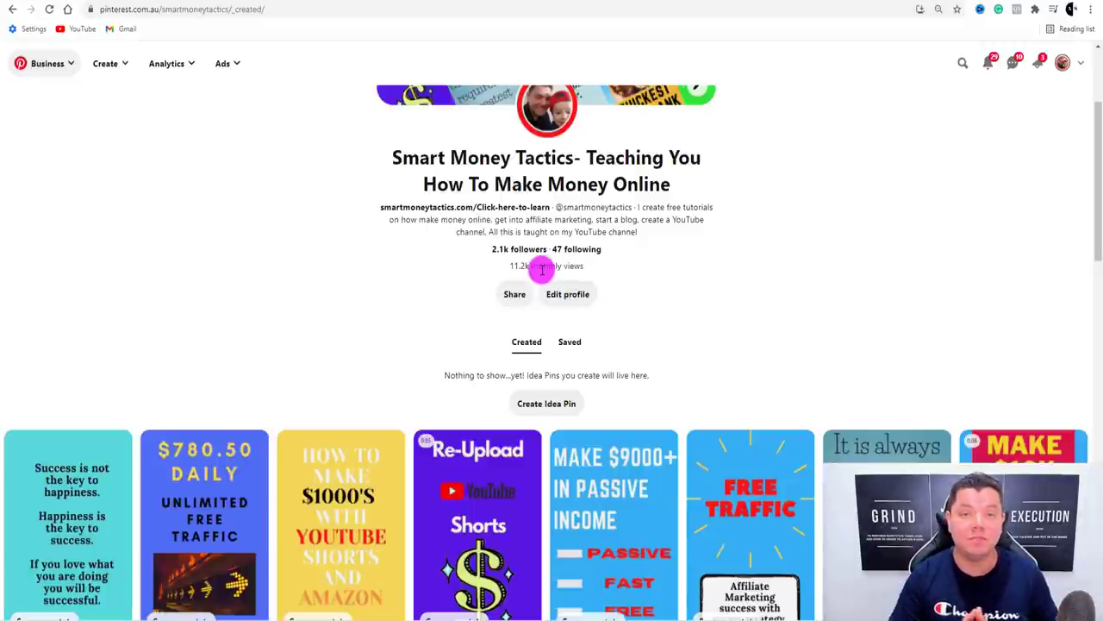
Step: Switch to Quora to view the "How to deal with Anxiety" results, and browse your own and suggested Spaces
{"action": "left_click", "coordinate": [736, 0]}
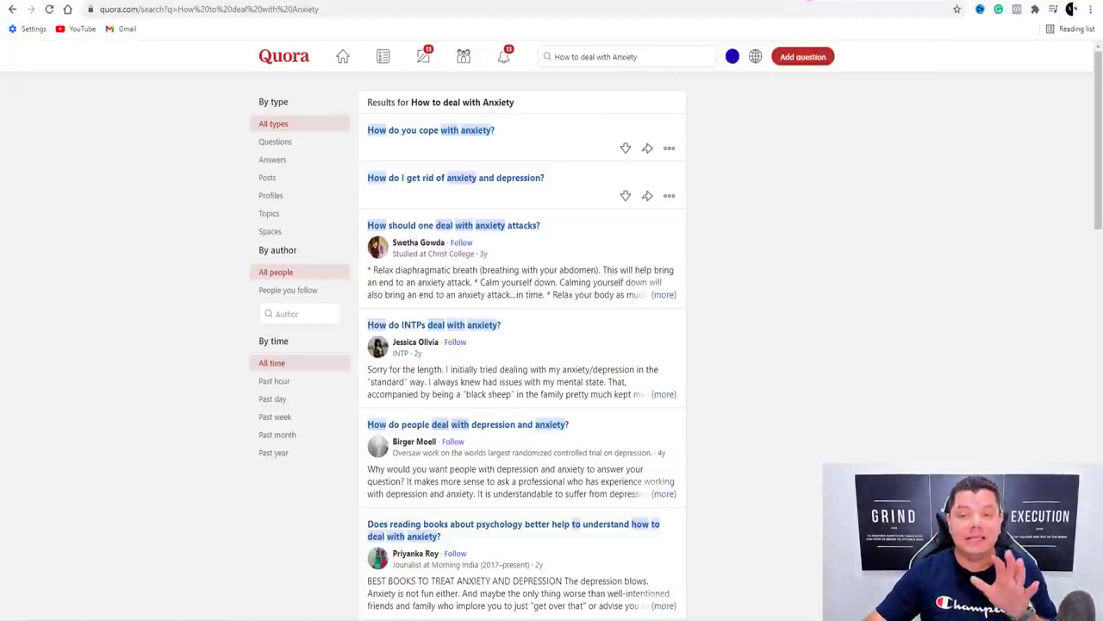
{"action": "left_click", "coordinate": [810, 0]}
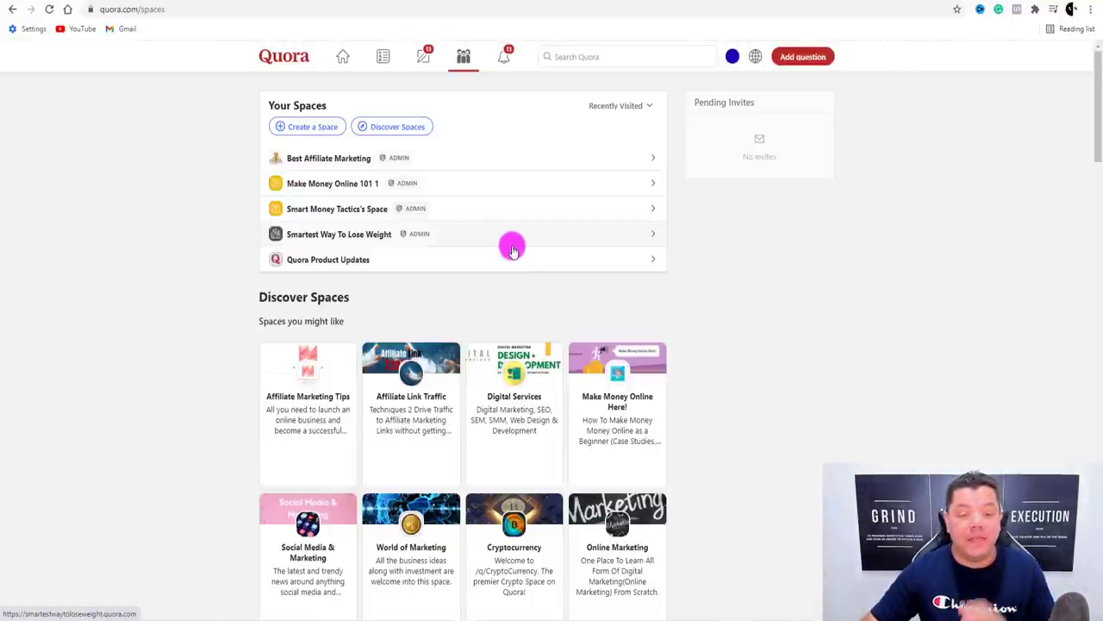
{"action": "scroll", "coordinate": [500, 252], "scroll_direction": "down", "scroll_amount": 2}
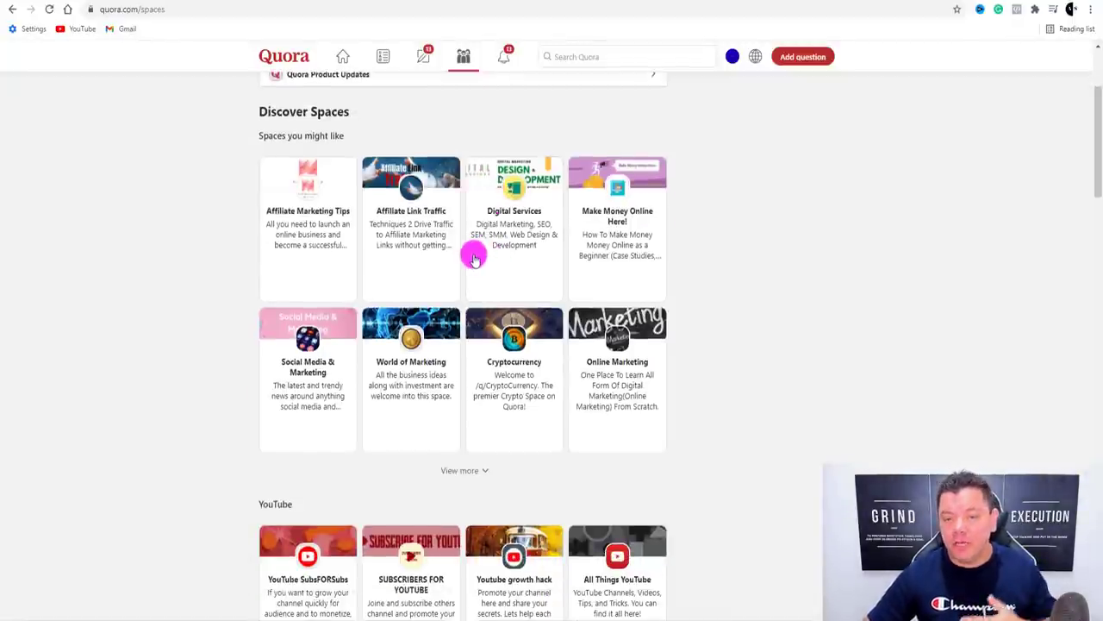
{"action": "scroll", "coordinate": [474, 259], "scroll_direction": "down", "scroll_amount": 1}
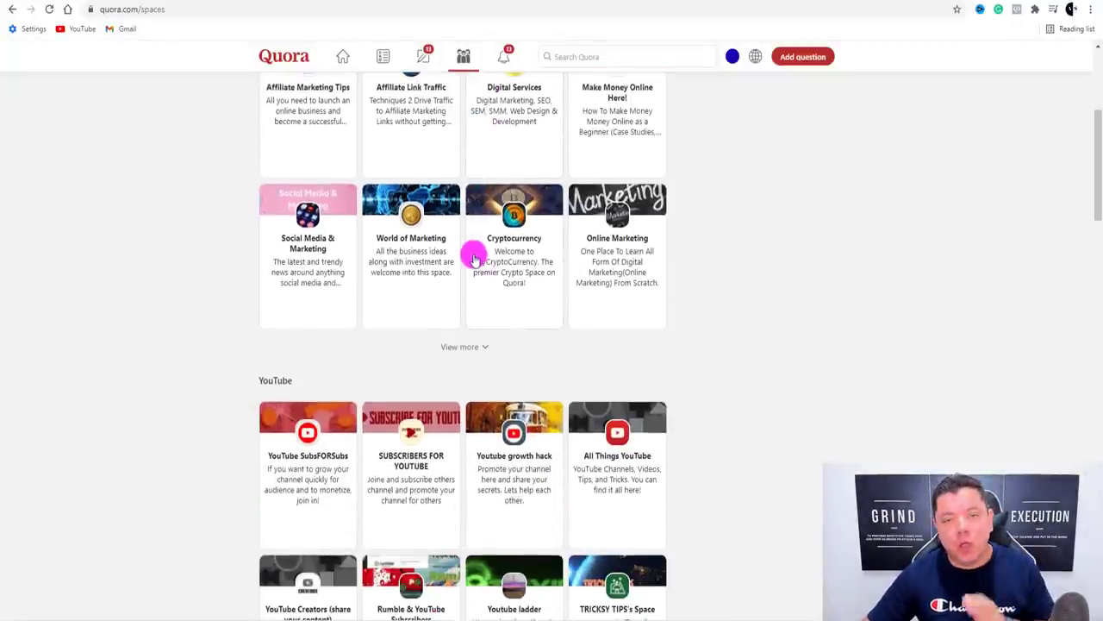
{"action": "scroll", "coordinate": [474, 259], "scroll_direction": "down", "scroll_amount": 2}
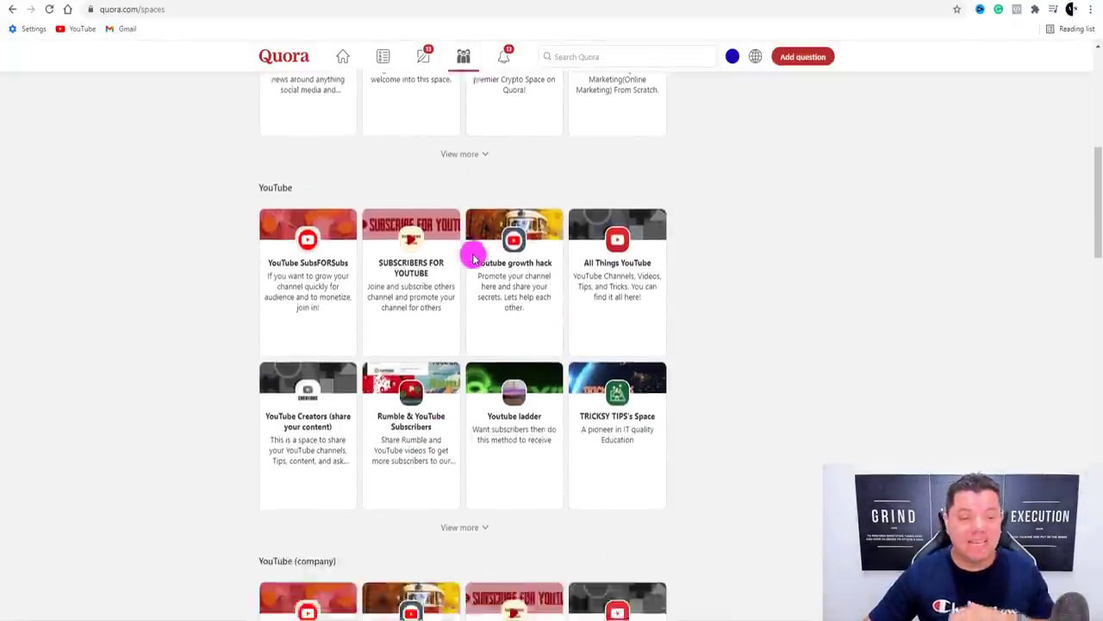
{"action": "scroll", "coordinate": [473, 259], "scroll_direction": "down", "scroll_amount": 2}
{"action": "scroll", "coordinate": [473, 259], "scroll_direction": "down", "scroll_amount": 4}
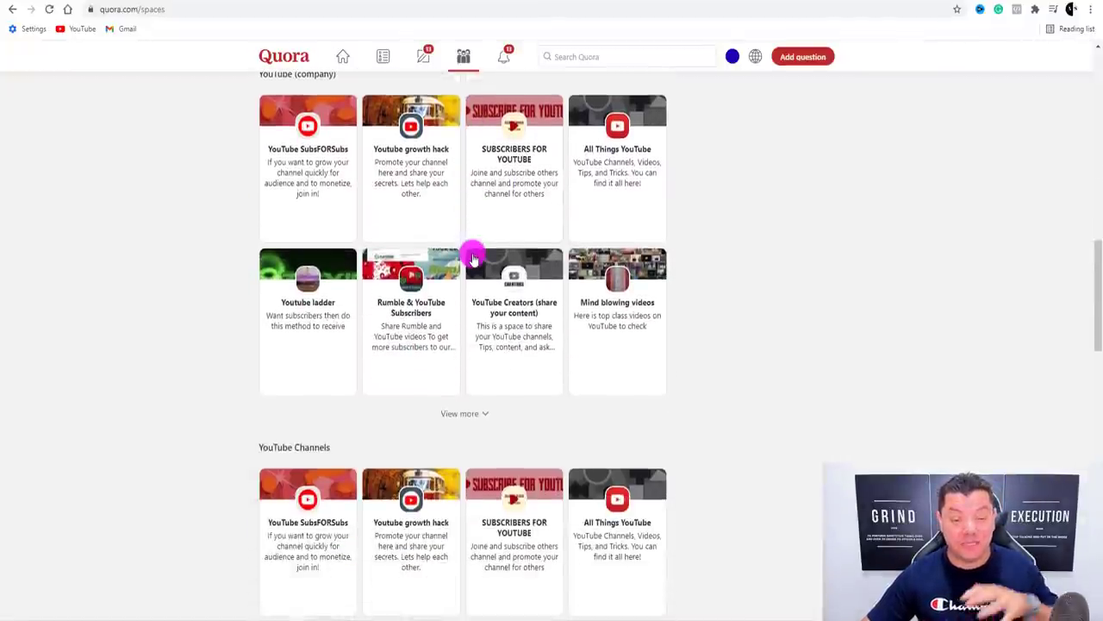